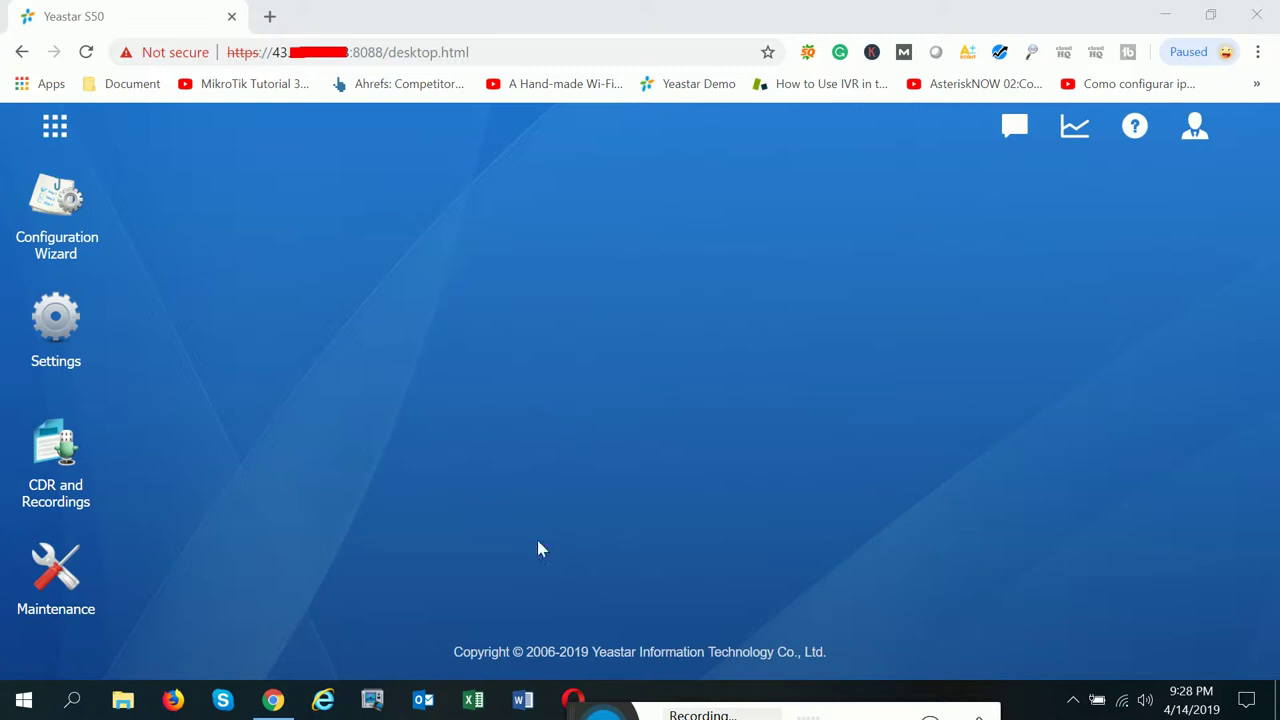
- Check the status of the extensions and trunks in PBX Monitor, then close the monitor
mouse_move(623, 704)
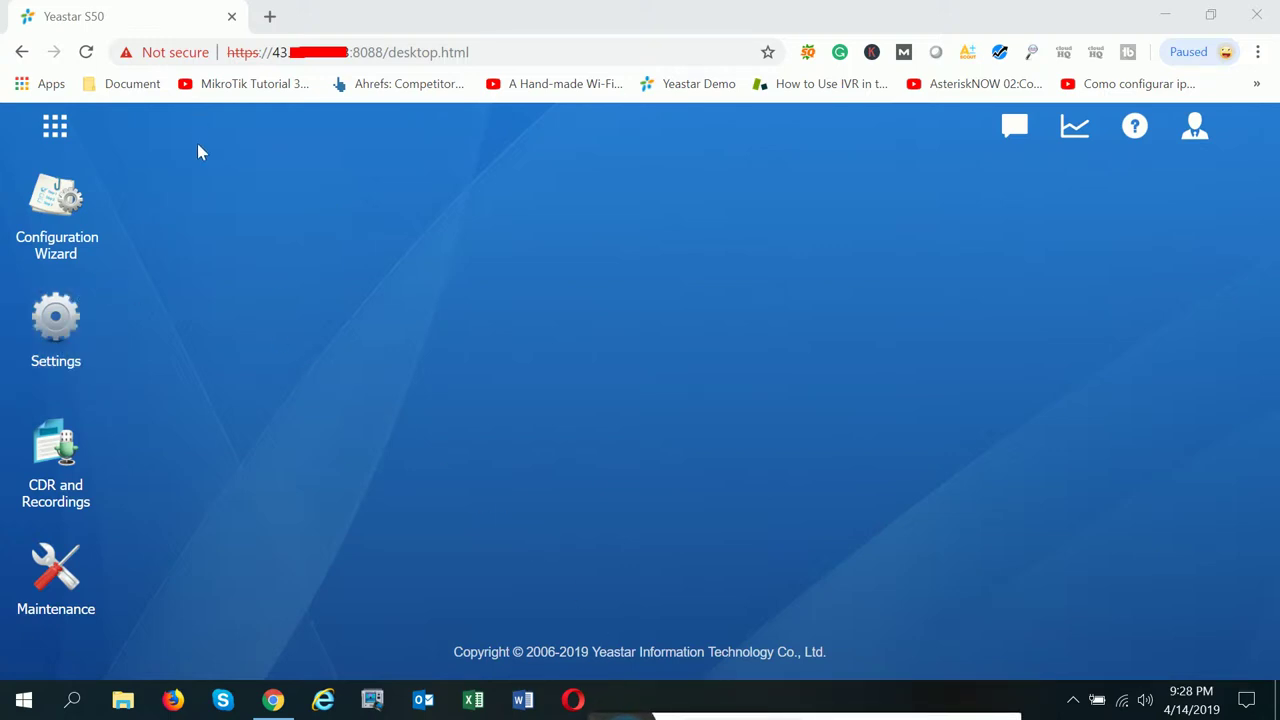
left_click(56, 328)
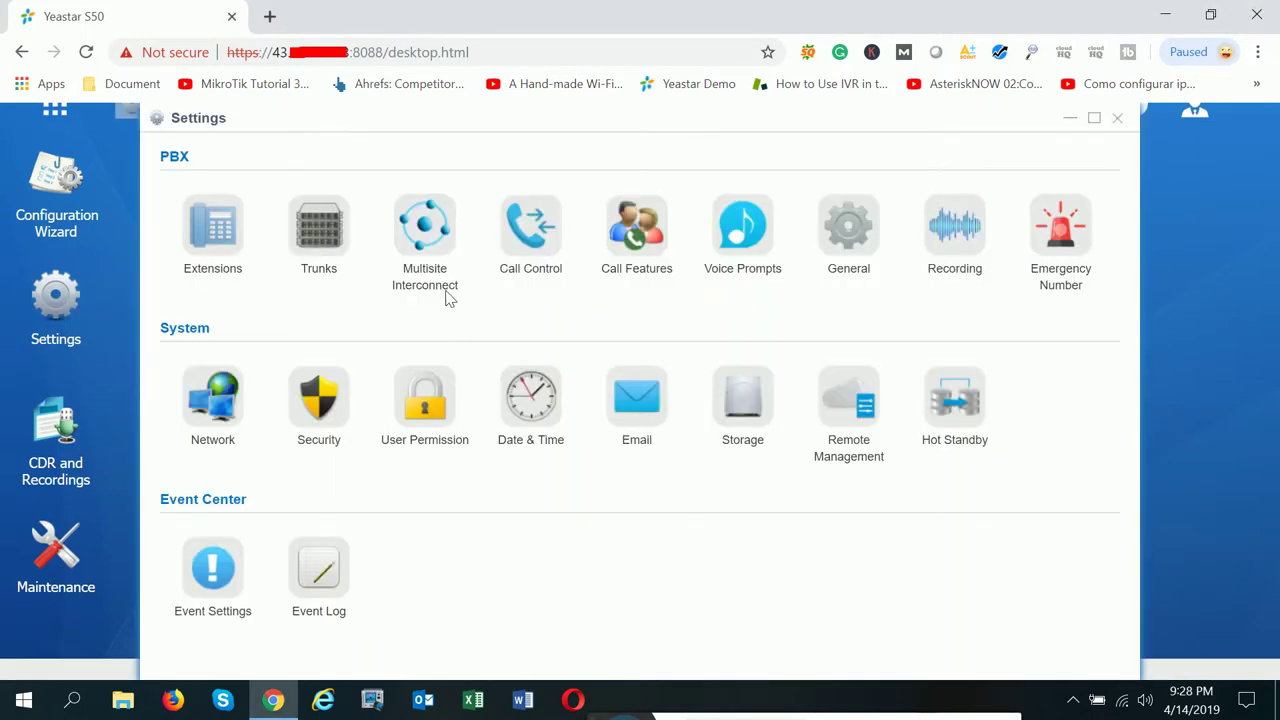
left_click(1117, 118)
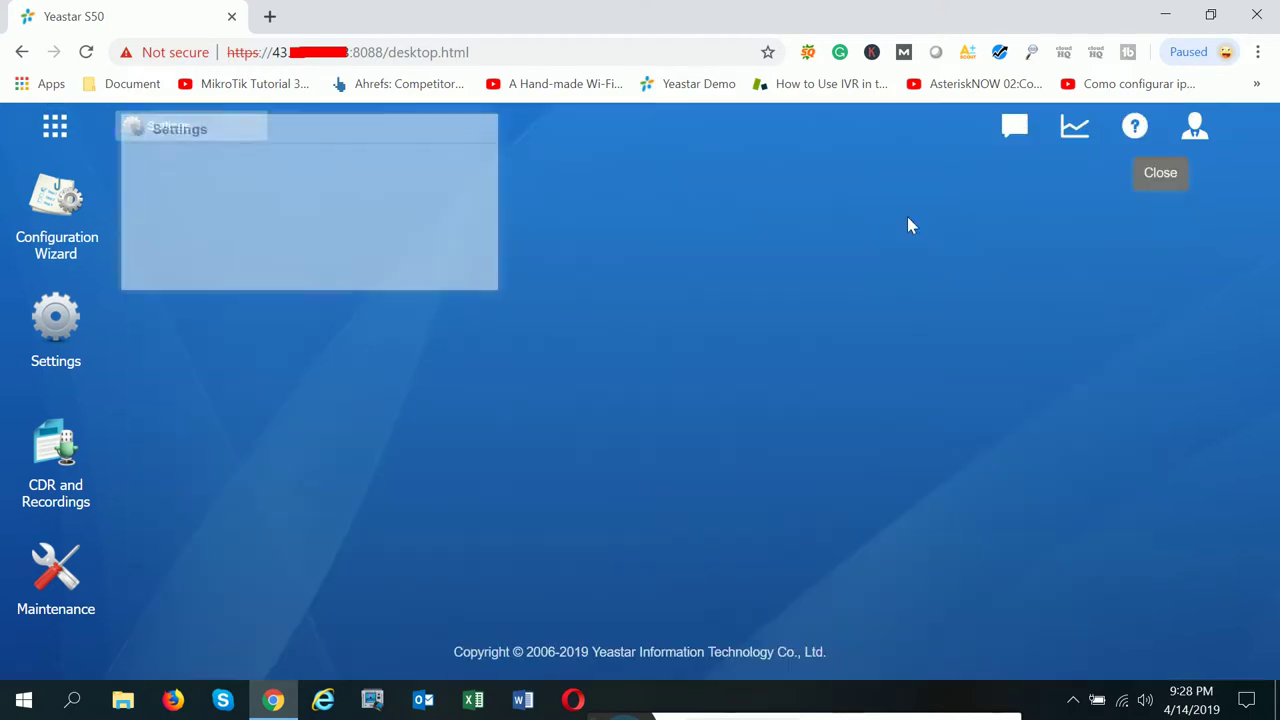
left_click(57, 130)
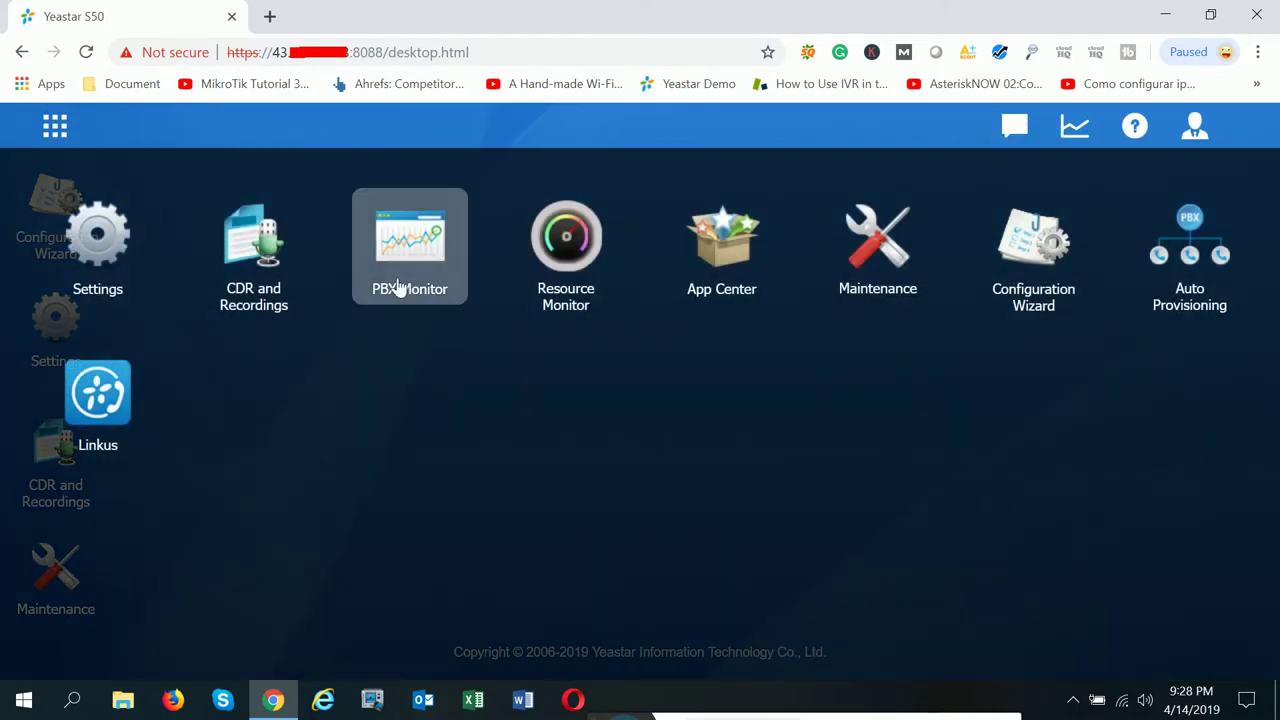
left_click(398, 287)
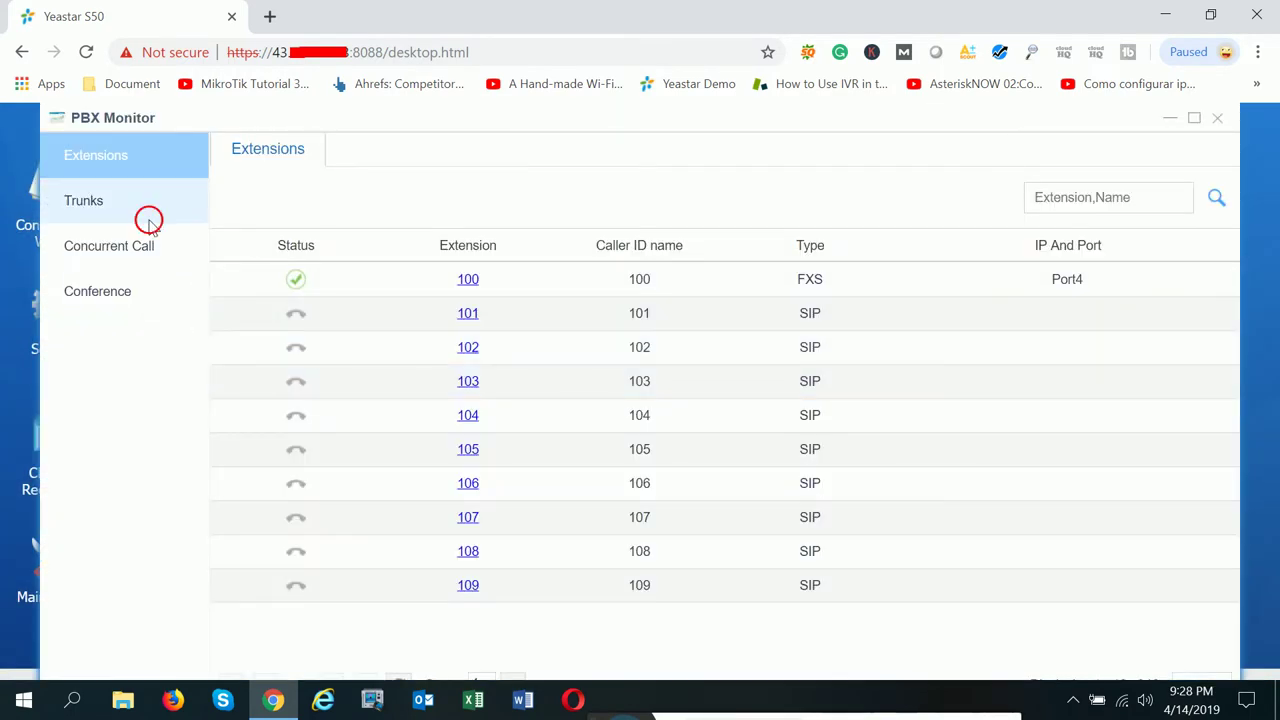
left_click(148, 220)
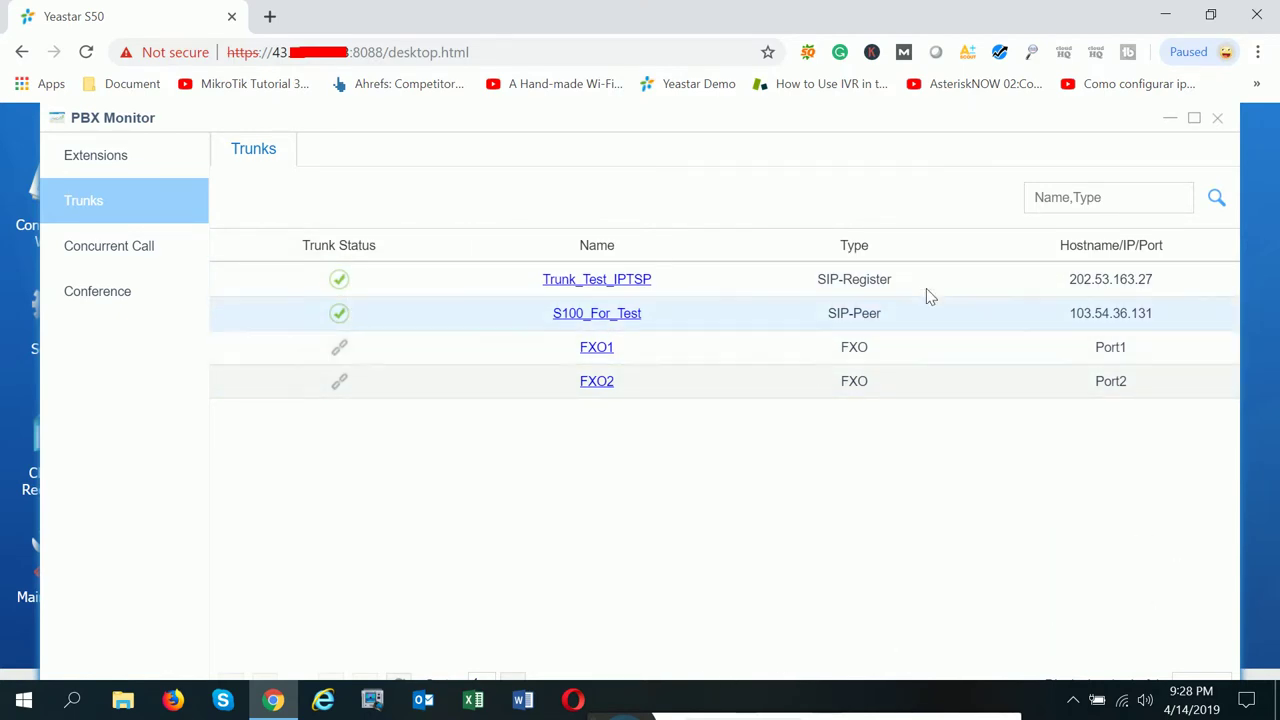
left_click(1217, 118)
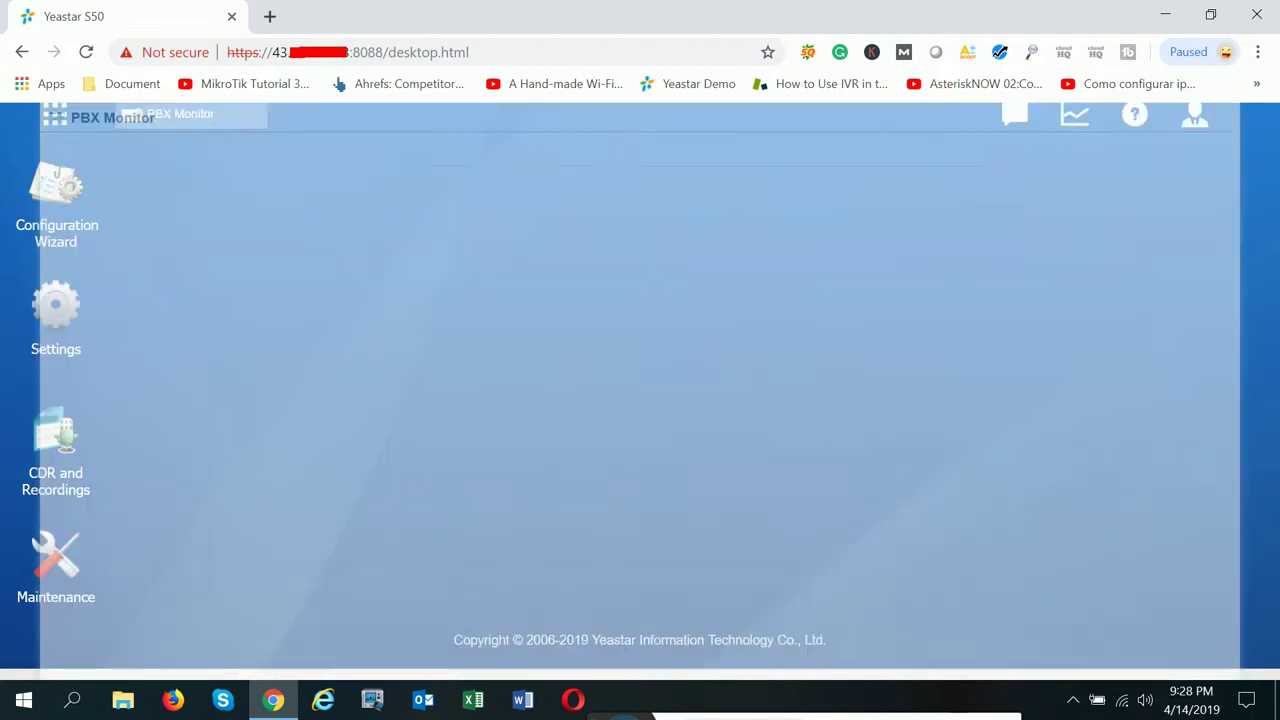
- Open the Call Control settings and review the outbound routes, returning to the inbound routes
left_click(77, 337)
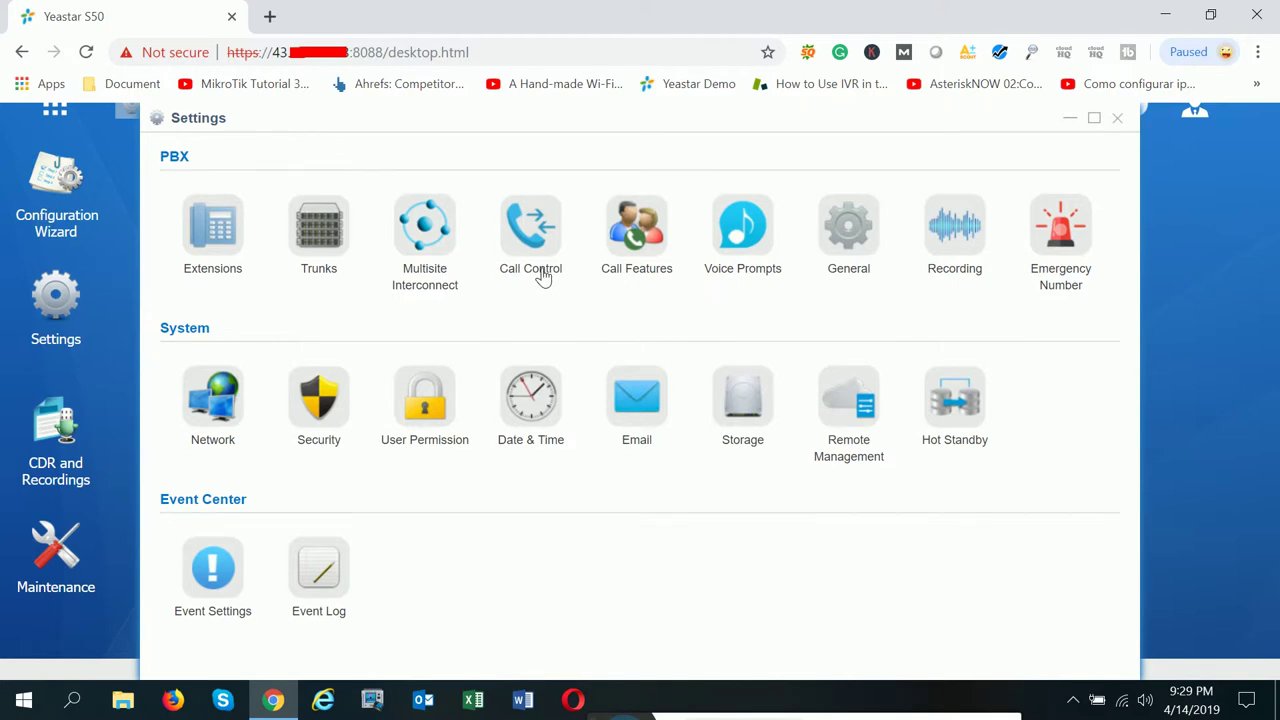
left_click(540, 272)
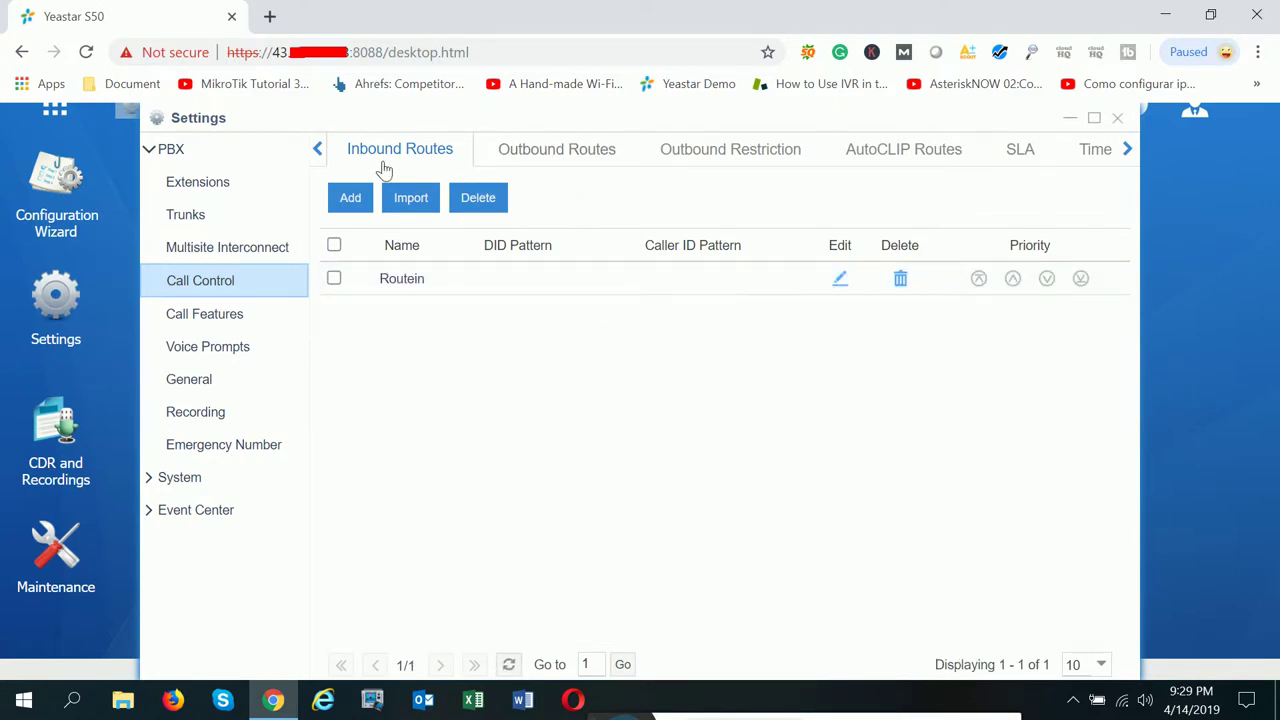
left_click(569, 166)
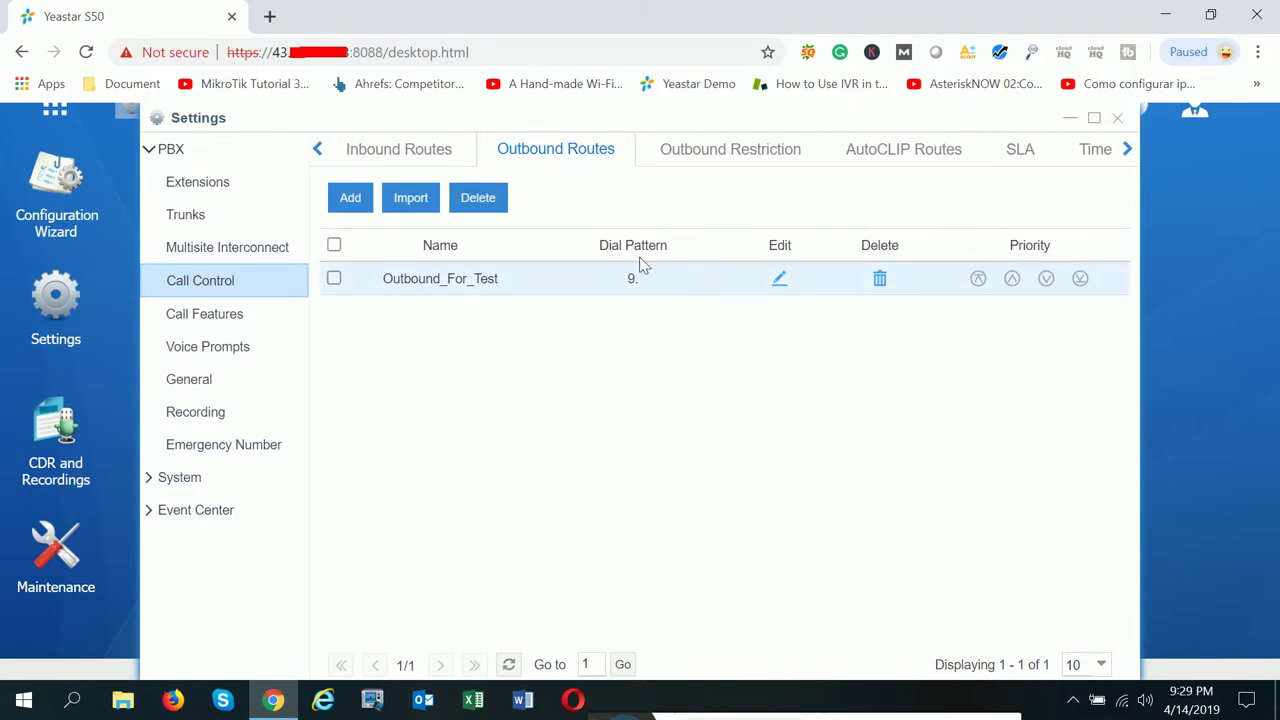
left_click(460, 164)
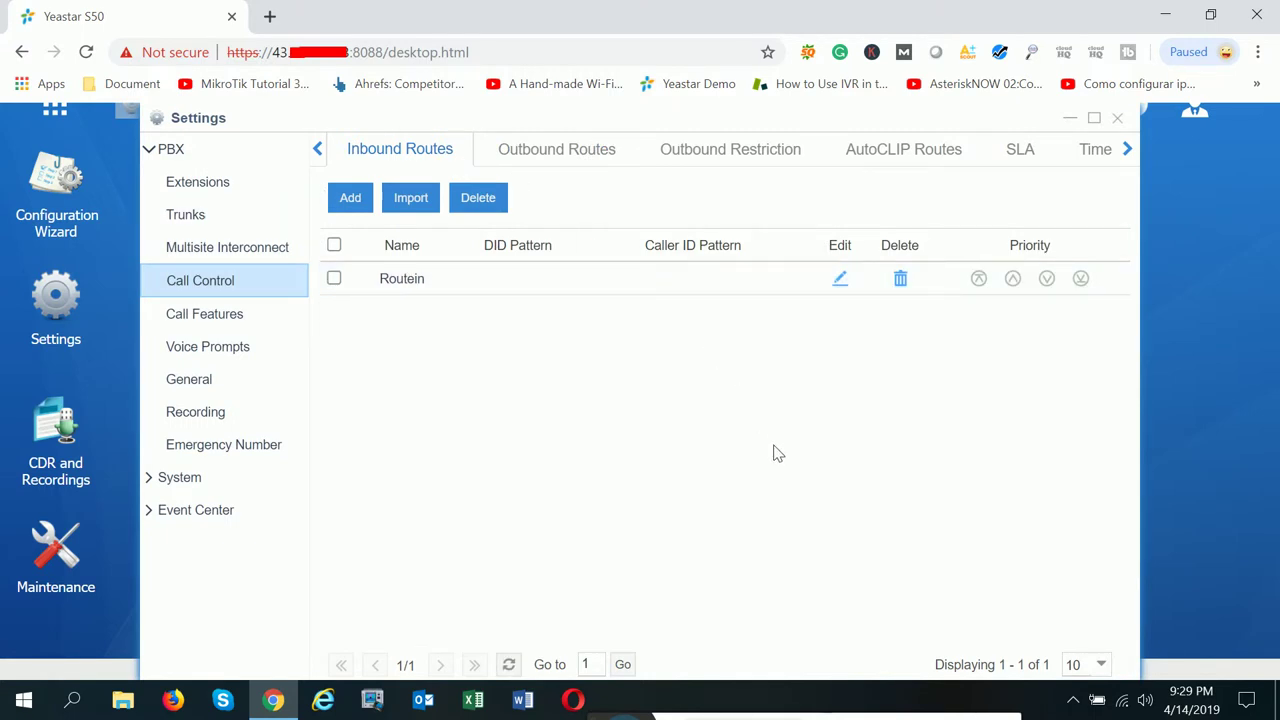
- Open the Routein inbound route for editing and rename it as Inbound_Call
left_click(849, 287)
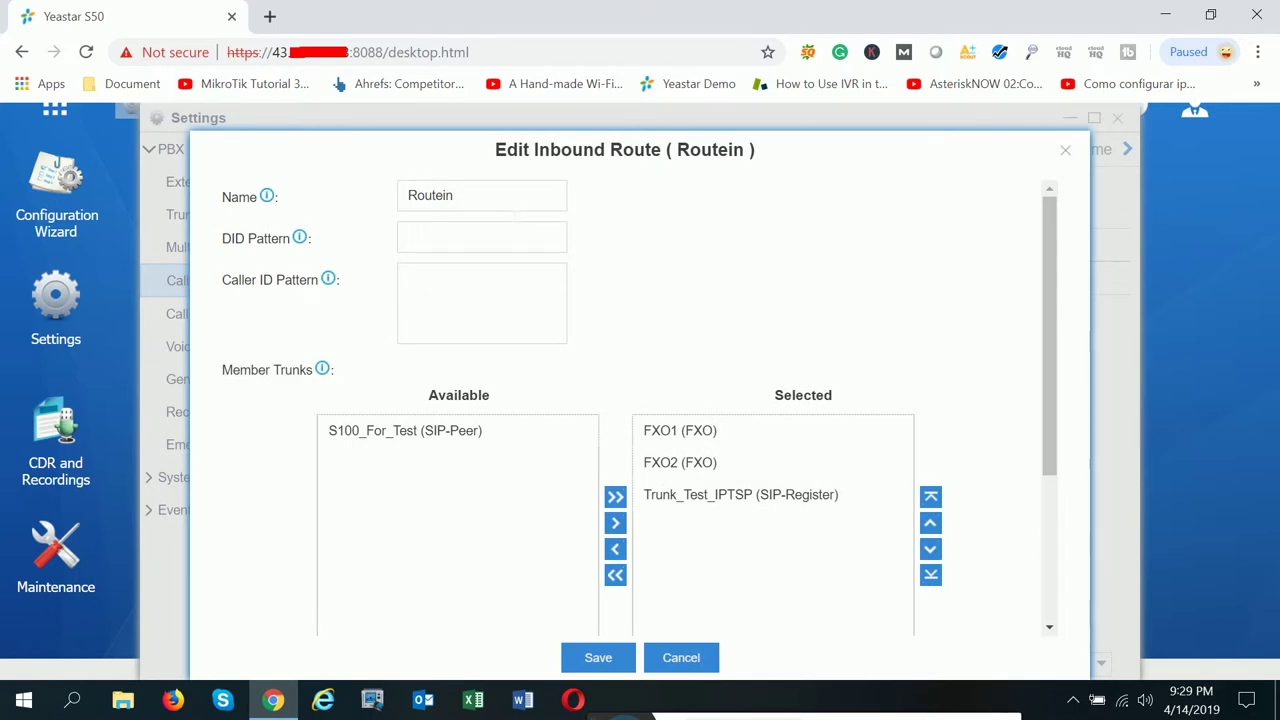
double_click(512, 208)
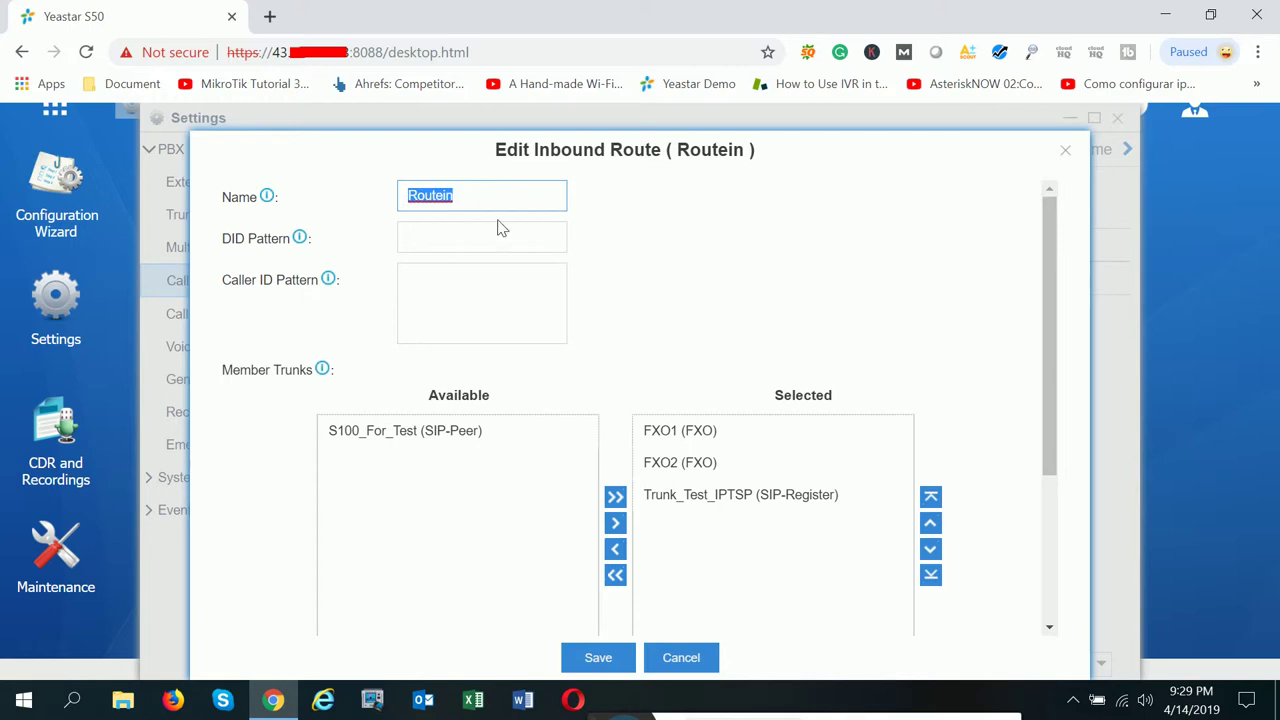
type("Inbonund")
key("BackSpace")
type("_Cal")
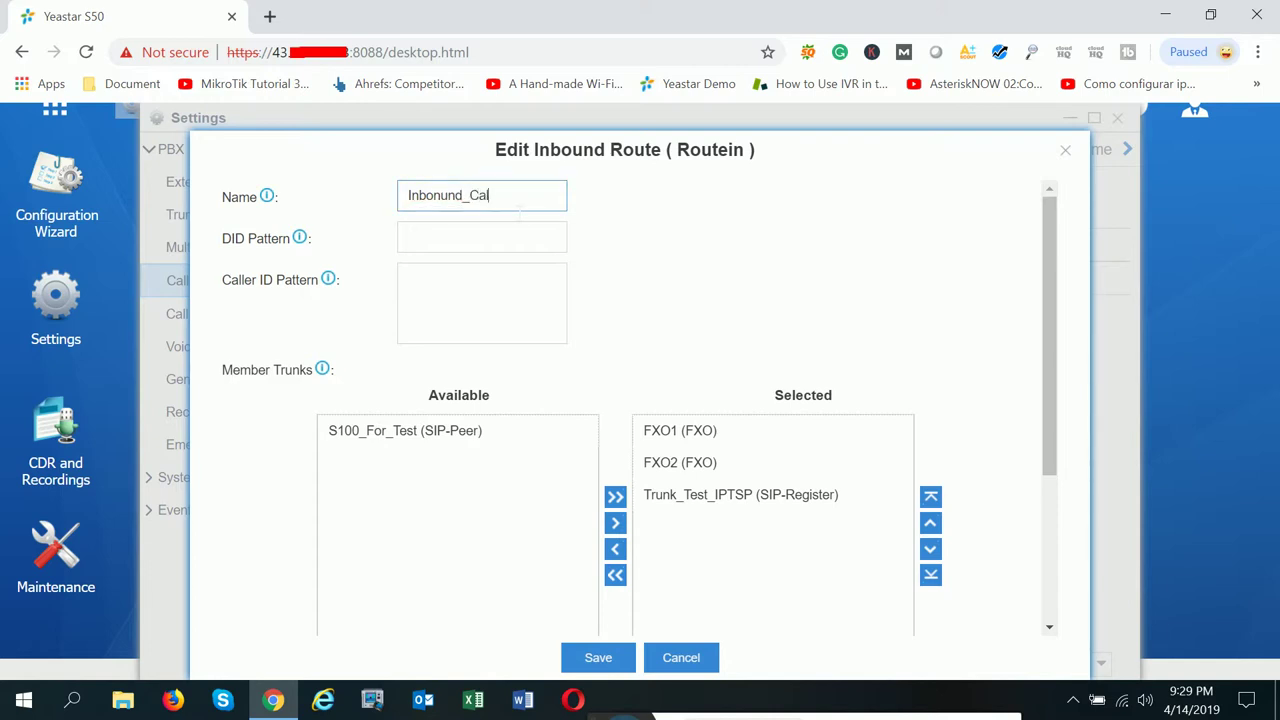
type("l")
key("BackSpace")
key("BackSpace")
key("BackSpace")
key("BackSpace")
key("BackSpace")
type("und_Ca")
left_click(481, 237)
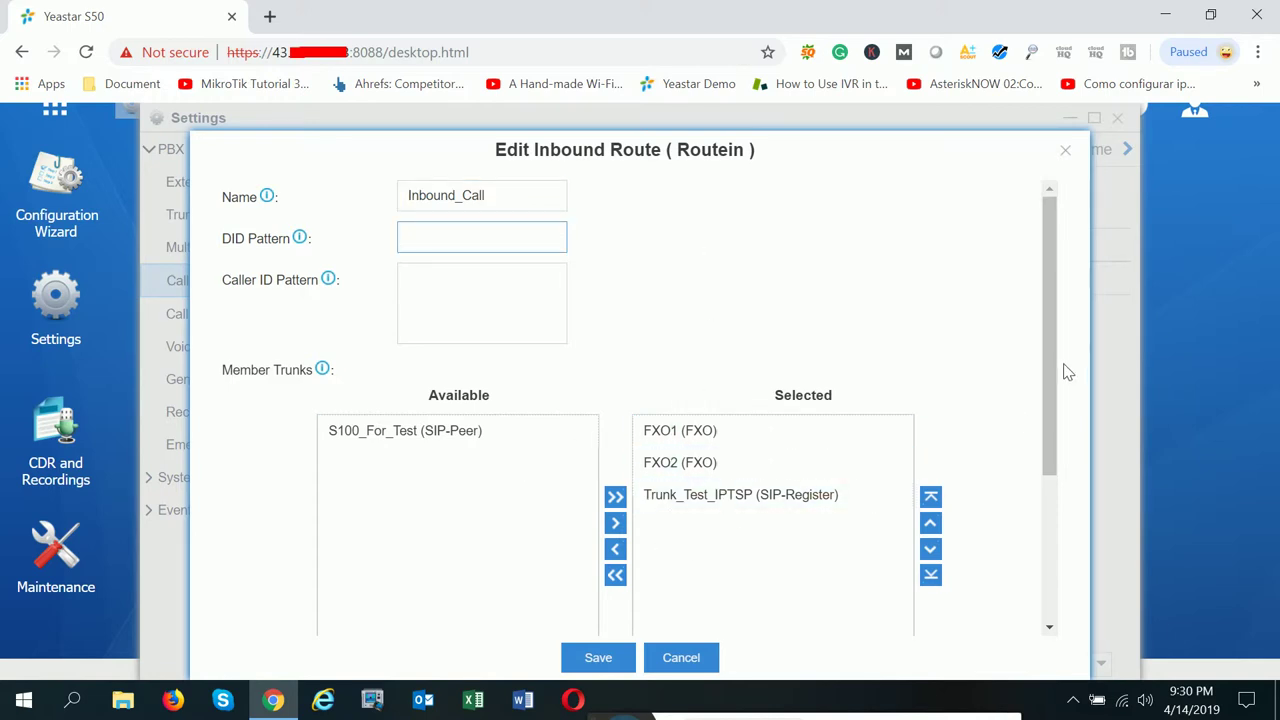
- Enable fax detection for the inbound route, with Extension as the fax destination type
scroll(1042, 440, "down", 1)
scroll(1042, 440, "down", 4)
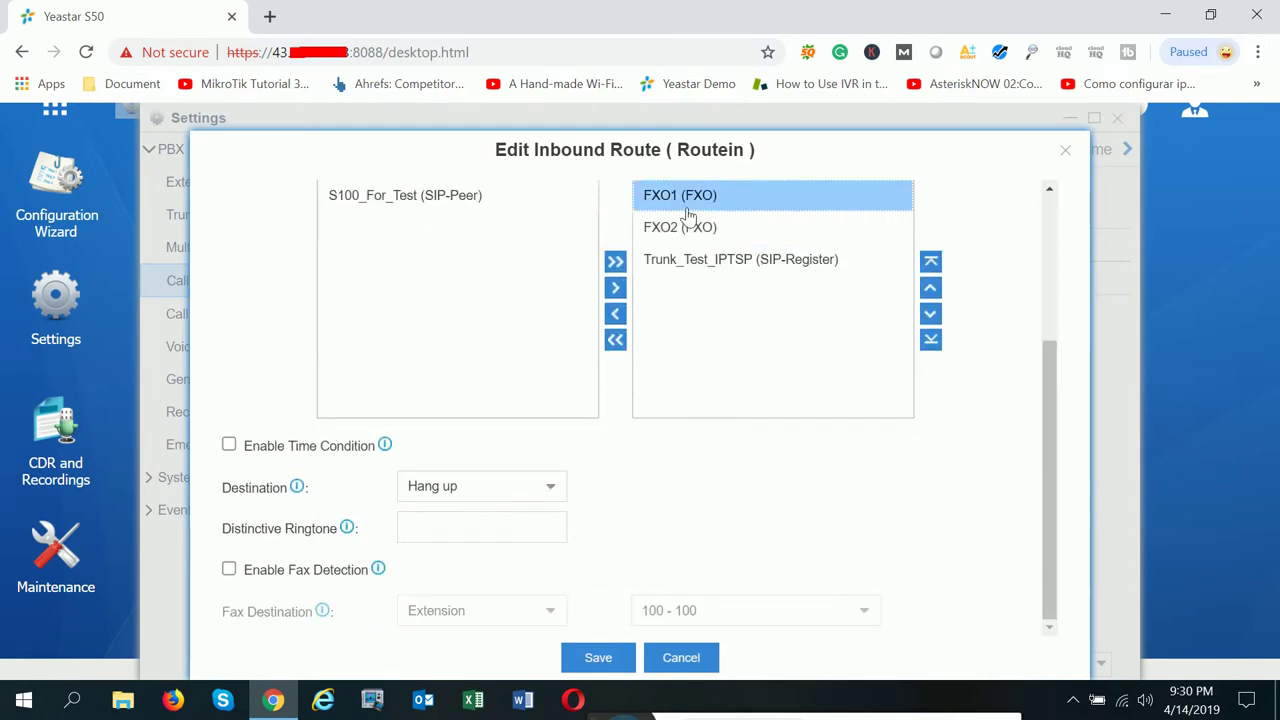
scroll(1050, 418, "up", 2)
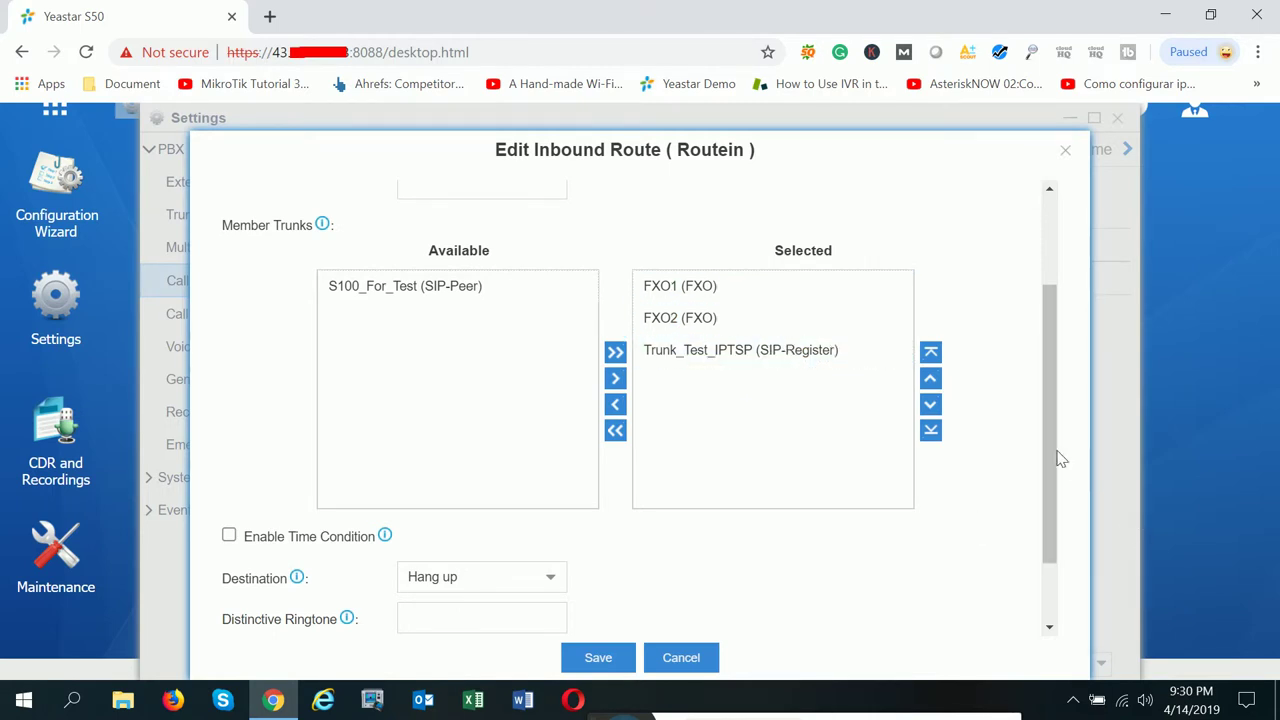
left_click_drag(1048, 487, 1040, 612)
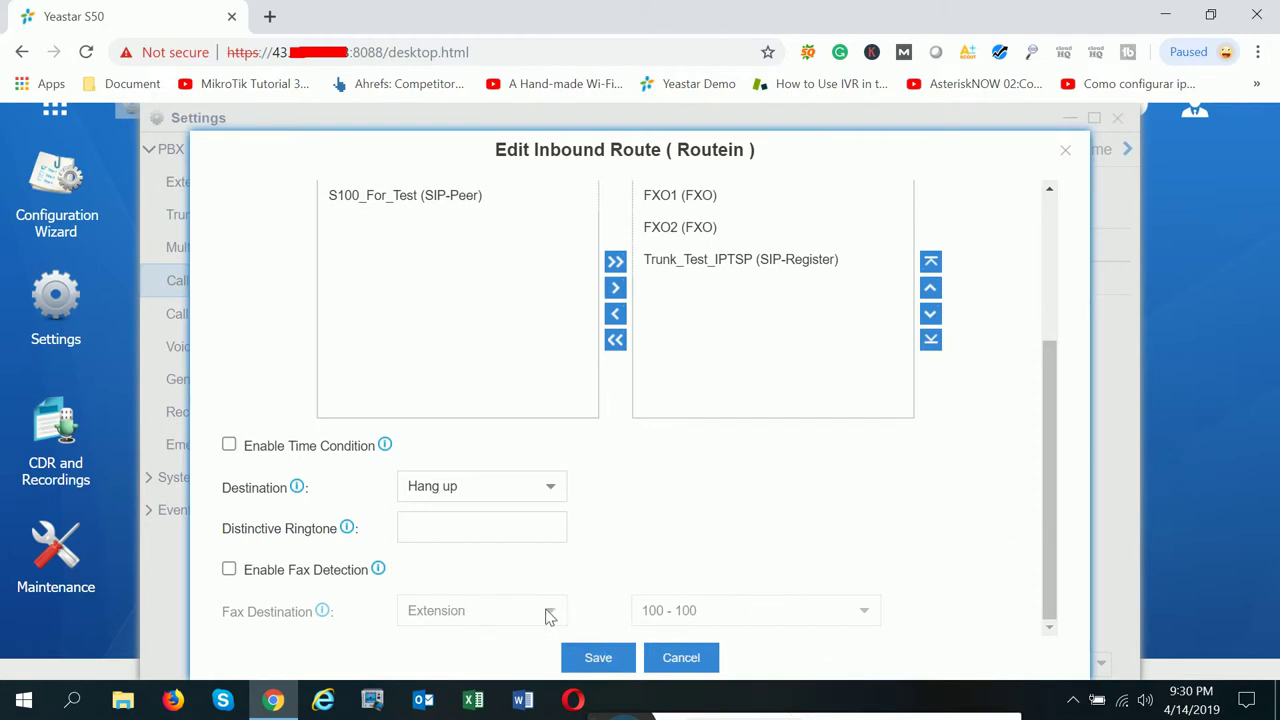
left_click(305, 574)
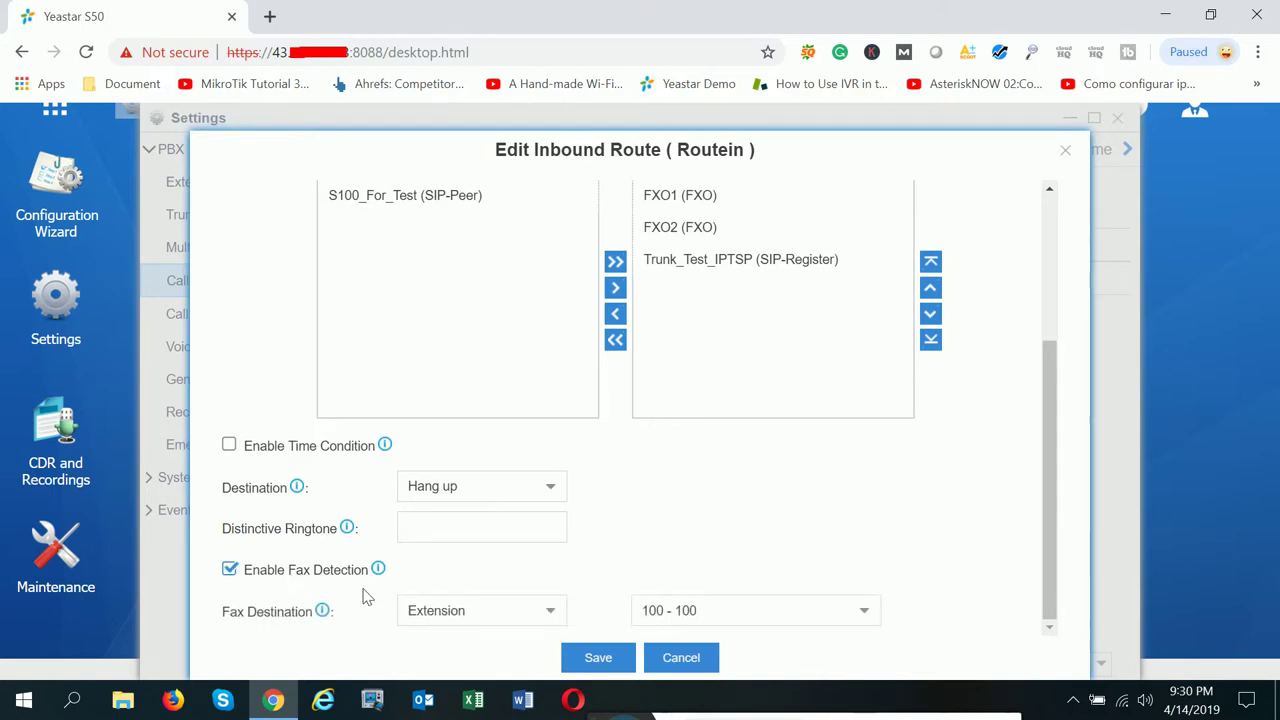
left_click(548, 620)
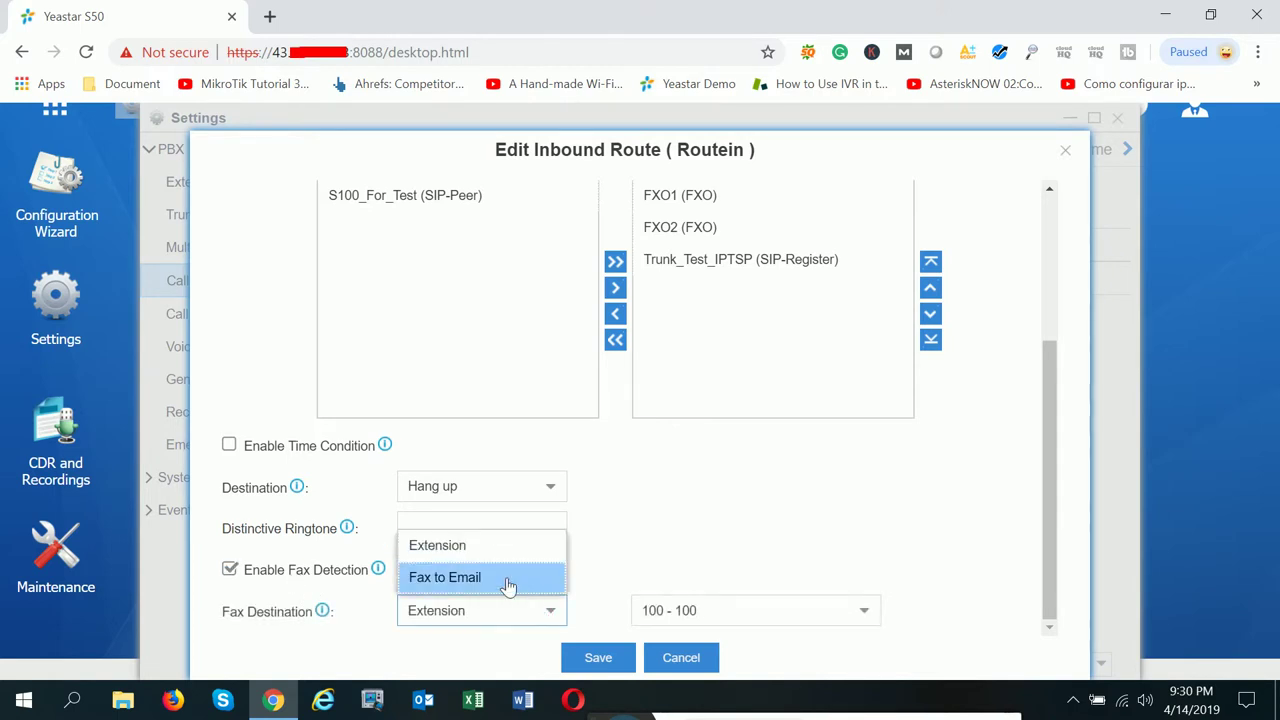
left_click(471, 547)
- Choose extension 100 - 100 as the fax destination and save the inbound route
left_click(700, 610)
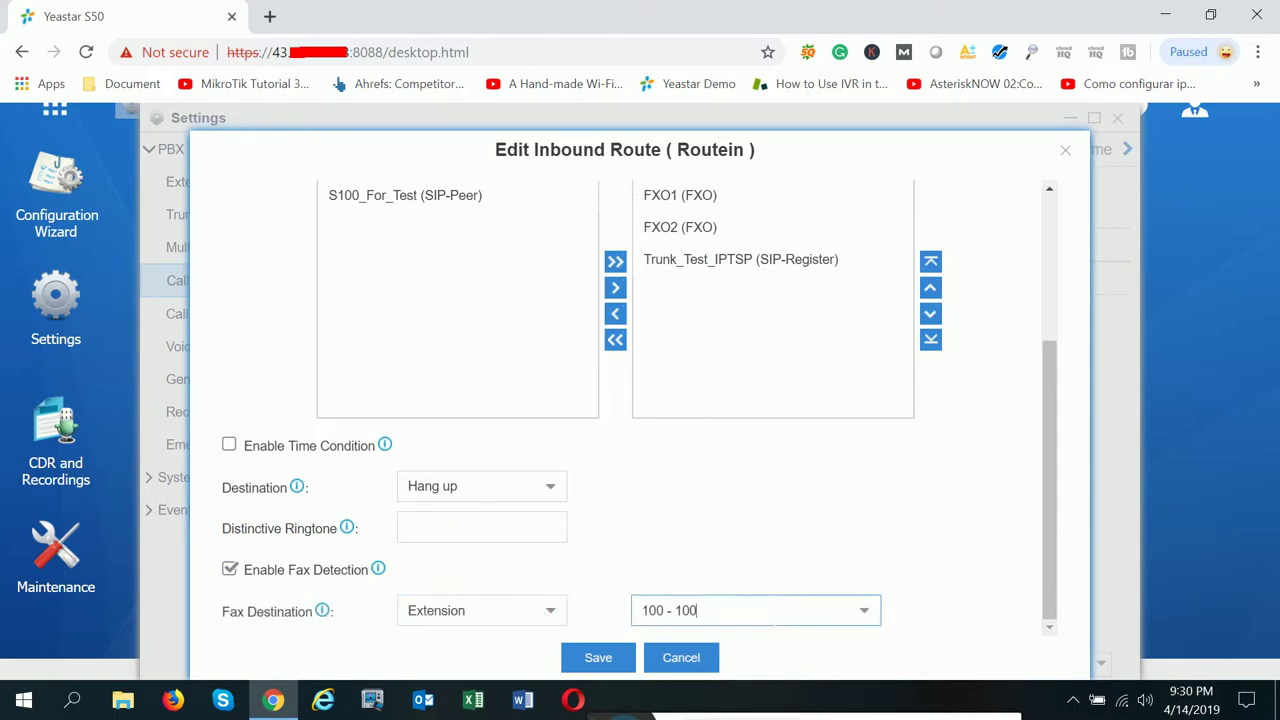
left_click(878, 616)
key("Down")
key("Down")
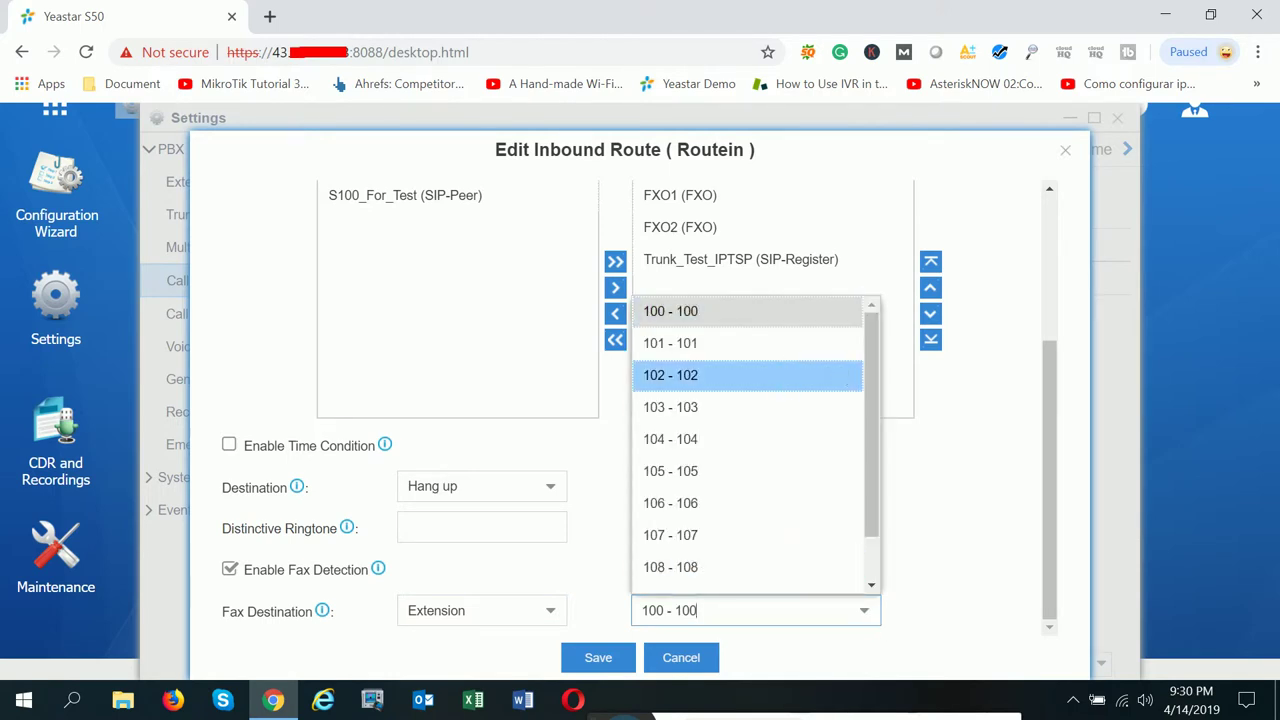
left_click_drag(877, 363, 891, 323)
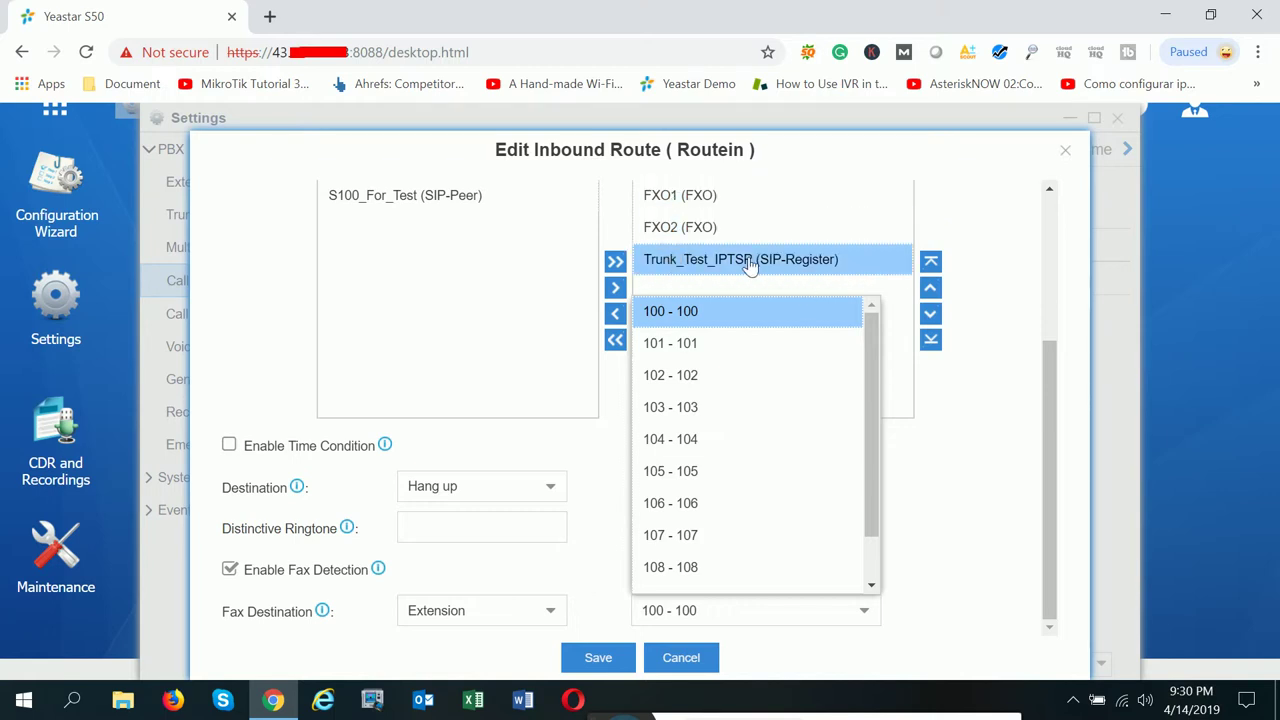
left_click_drag(869, 486, 931, 597)
left_click_drag(880, 537, 877, 330)
left_click(700, 312)
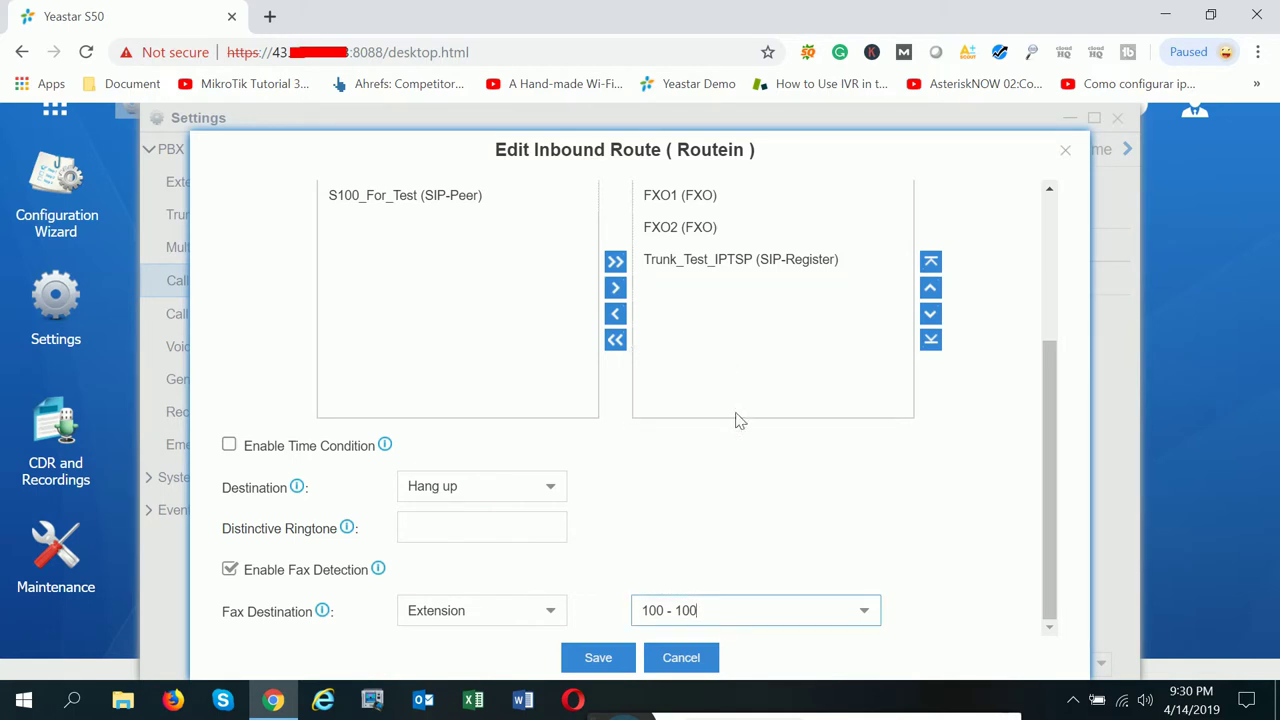
left_click(597, 659)
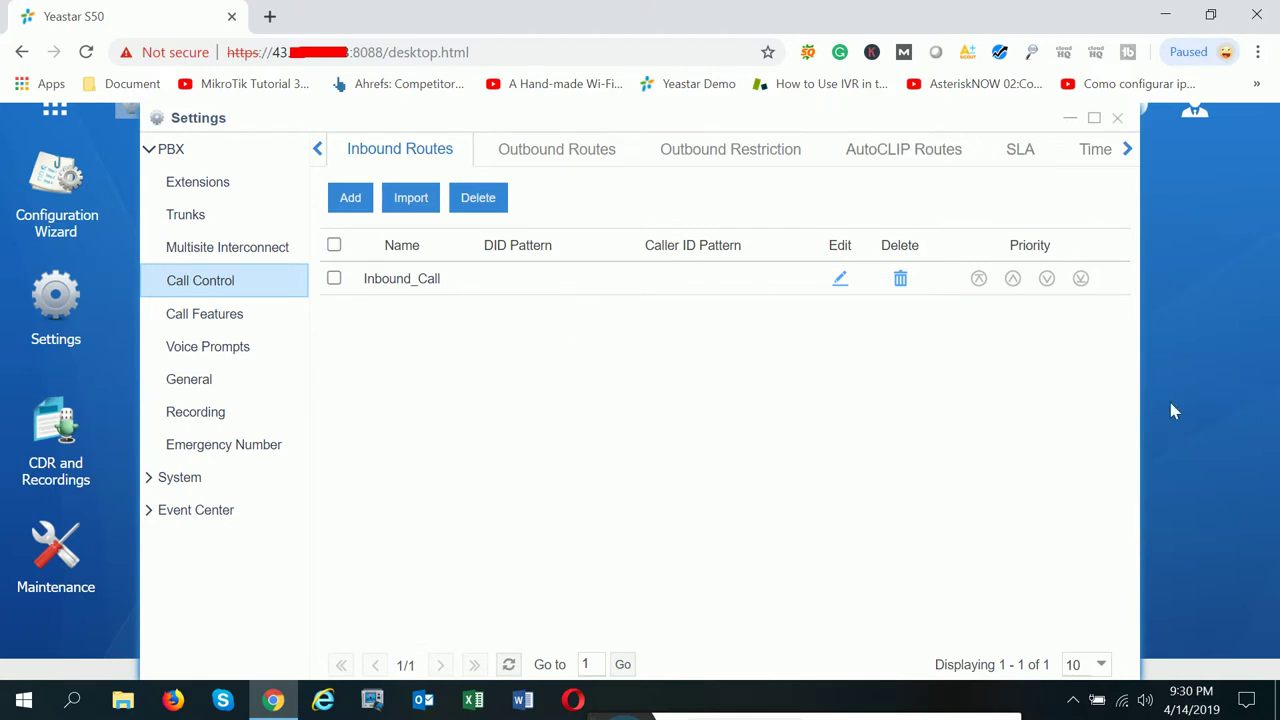
- Reduce the page zoom to 90%, minimize the Settings window and apply the pending configuration changes
key("ctrl+minus")
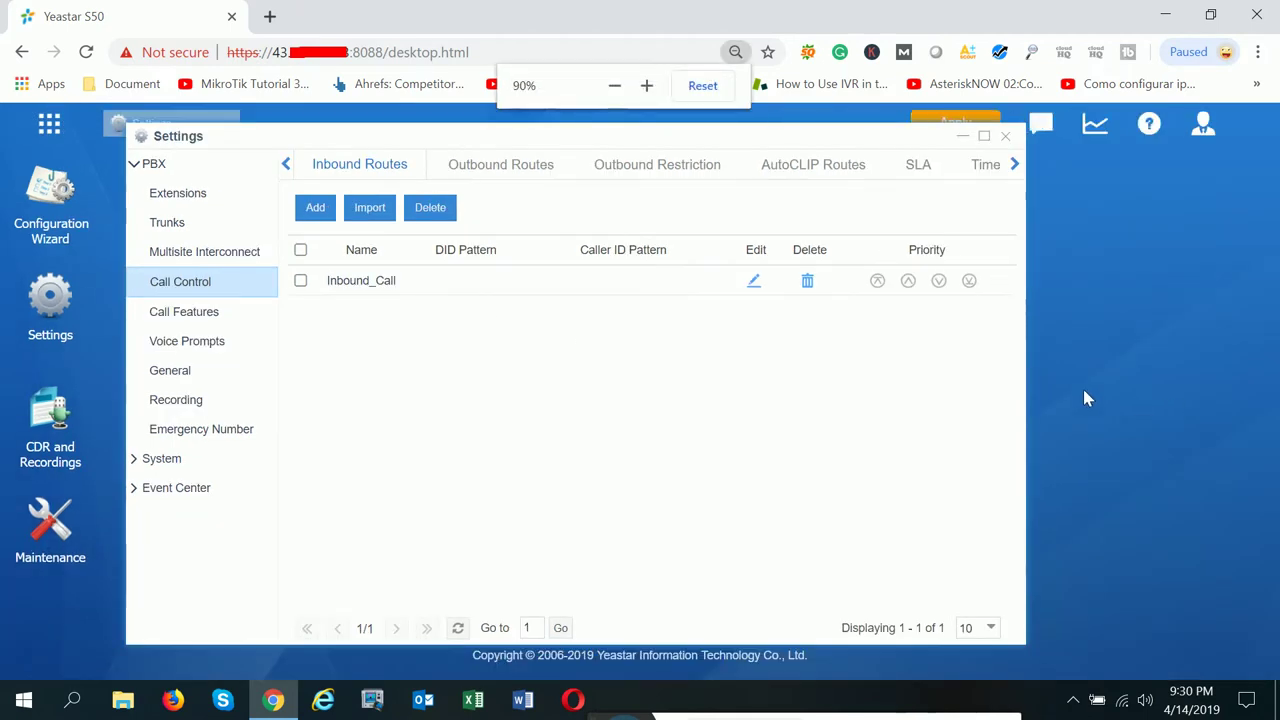
left_click(962, 135)
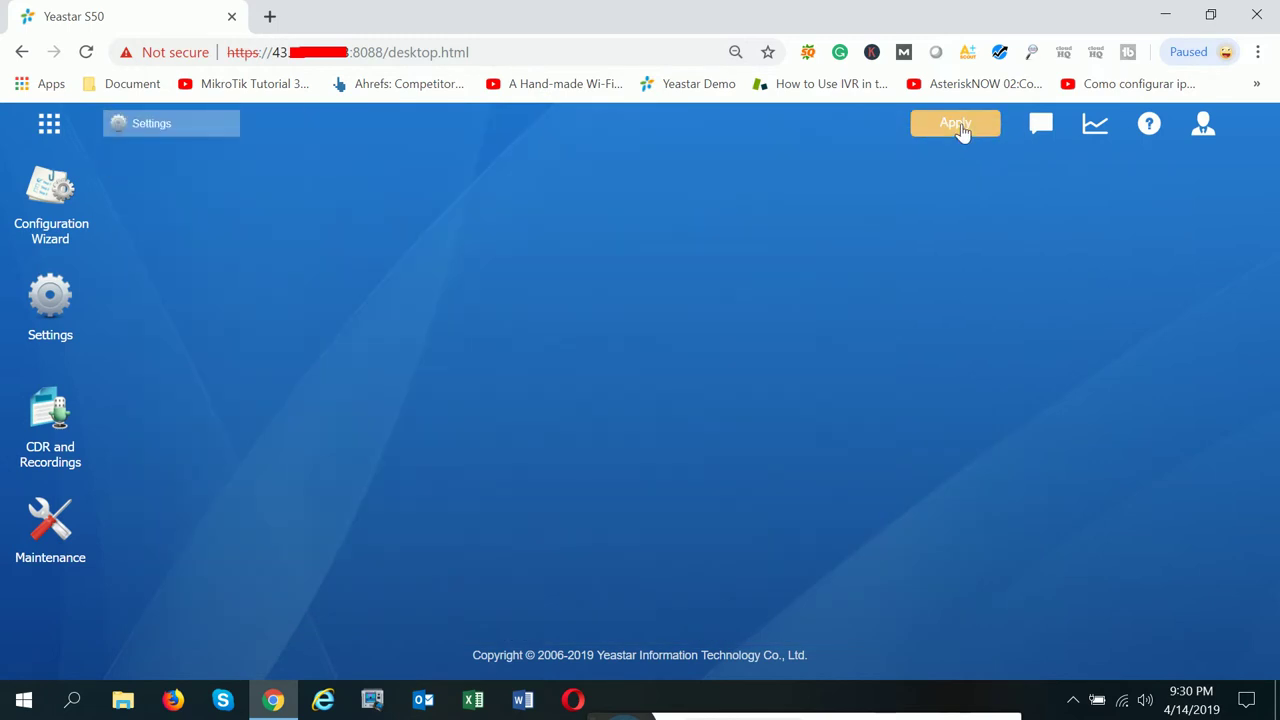
left_click(962, 125)
- Review the Inbound_Call route's trunks and fax settings, and check the extension status in PBX Monitor
left_click(170, 125)
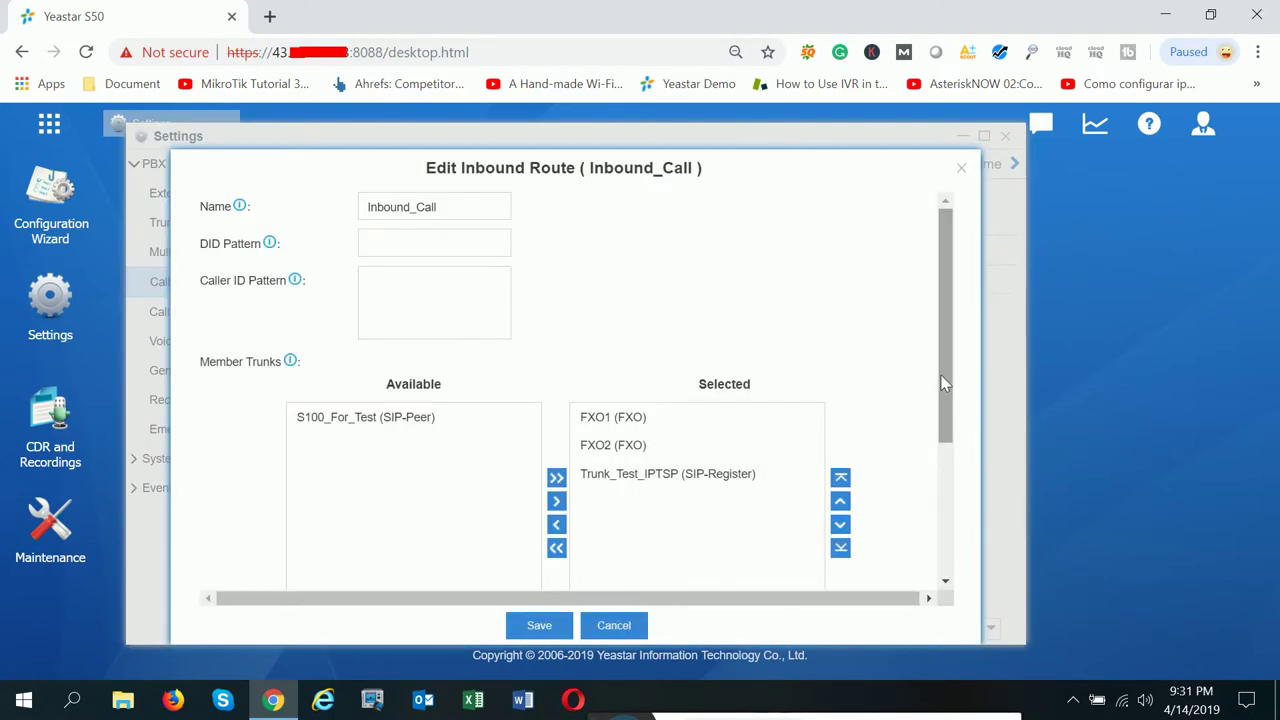
left_click_drag(946, 440, 834, 557)
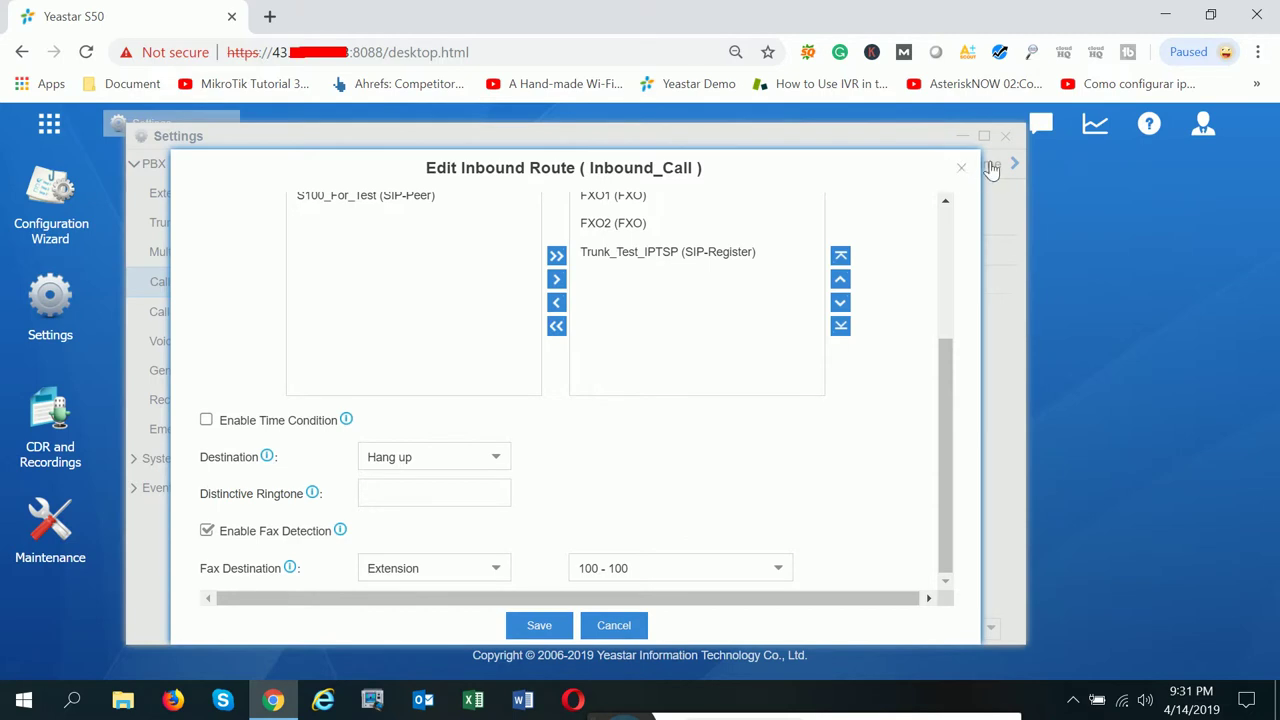
left_click(961, 167)
left_click(1005, 135)
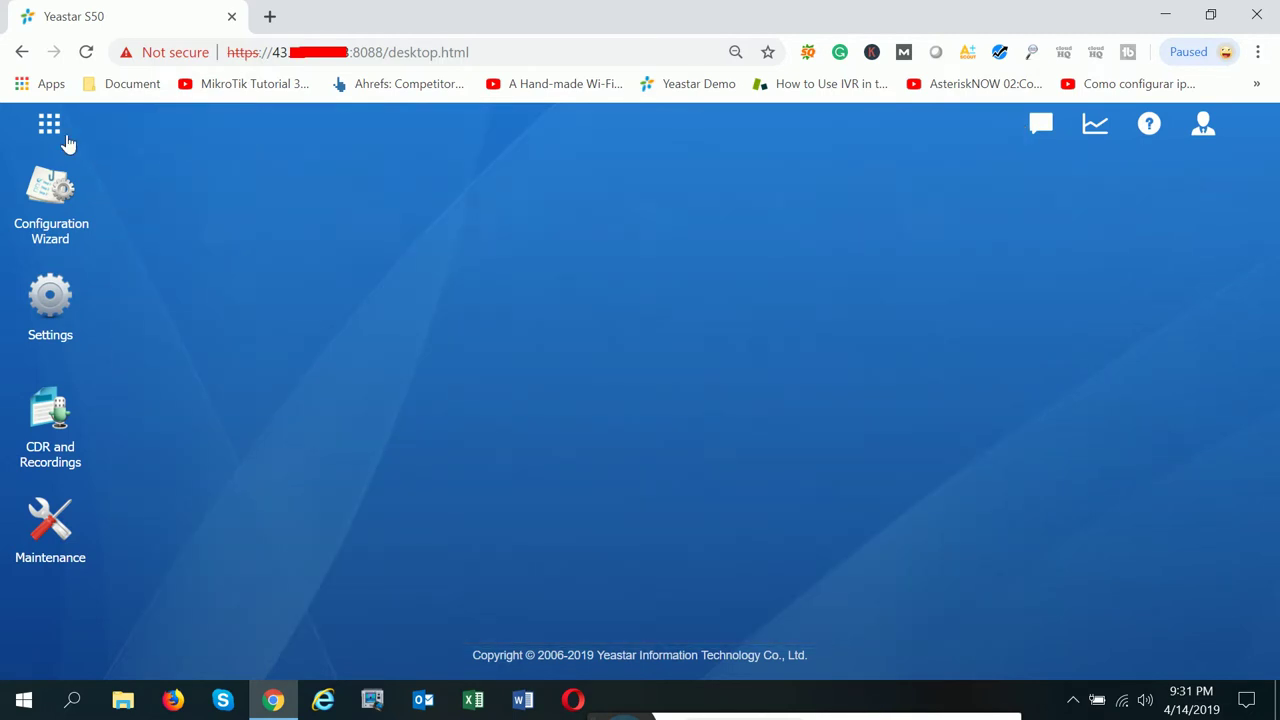
left_click(52, 127)
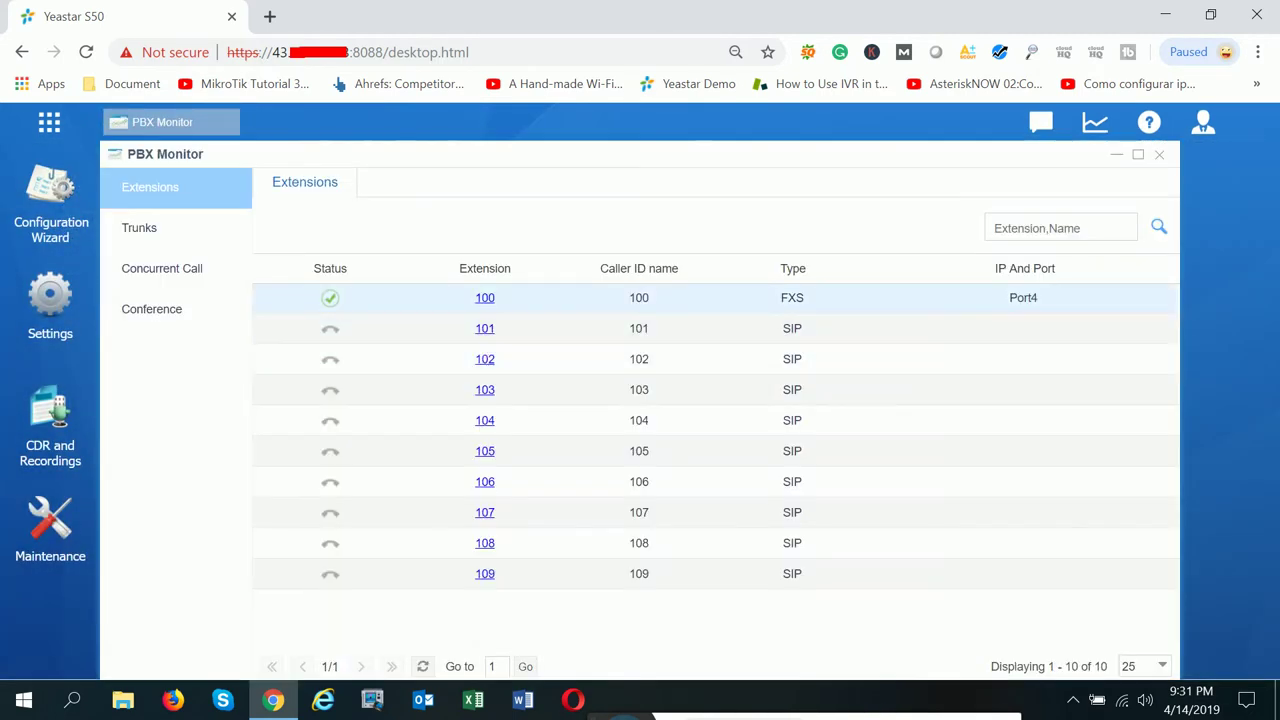
left_click(1159, 154)
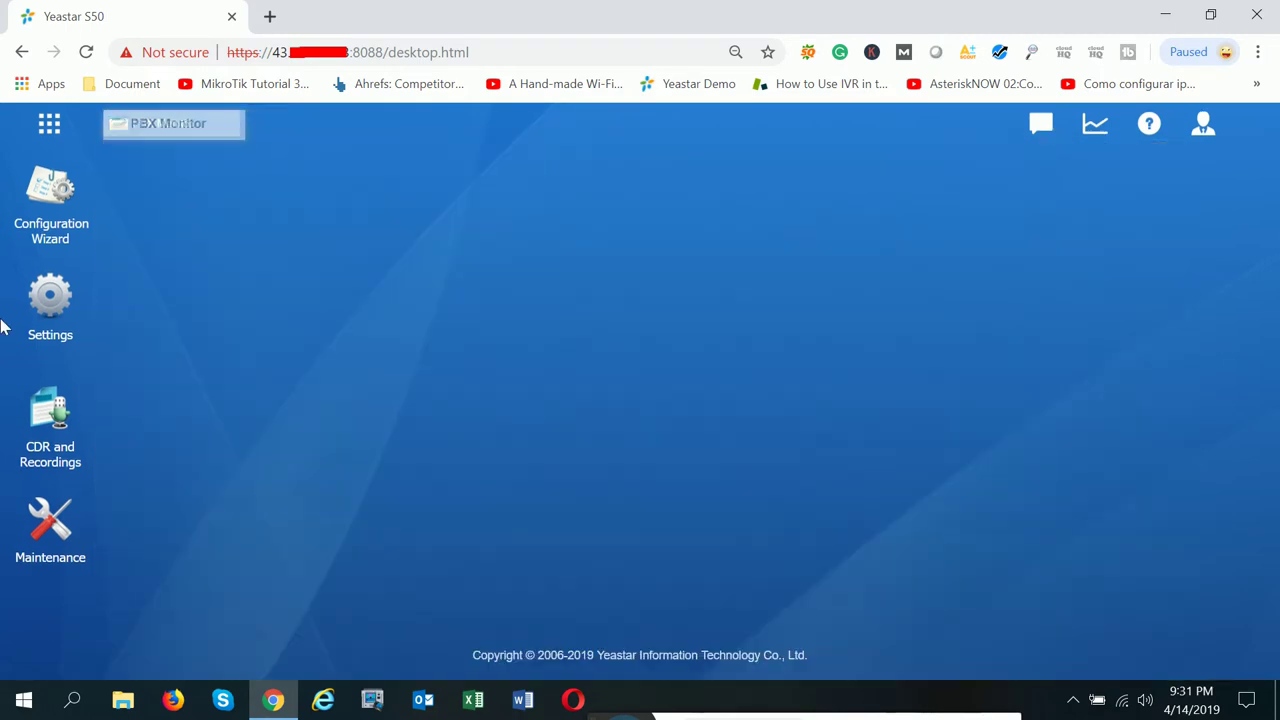
- Open the Trunk_Test_IPTSP trunk from the trunk settings and examine its basic registration and caller ID fields
left_click(55, 300)
left_click(360, 268)
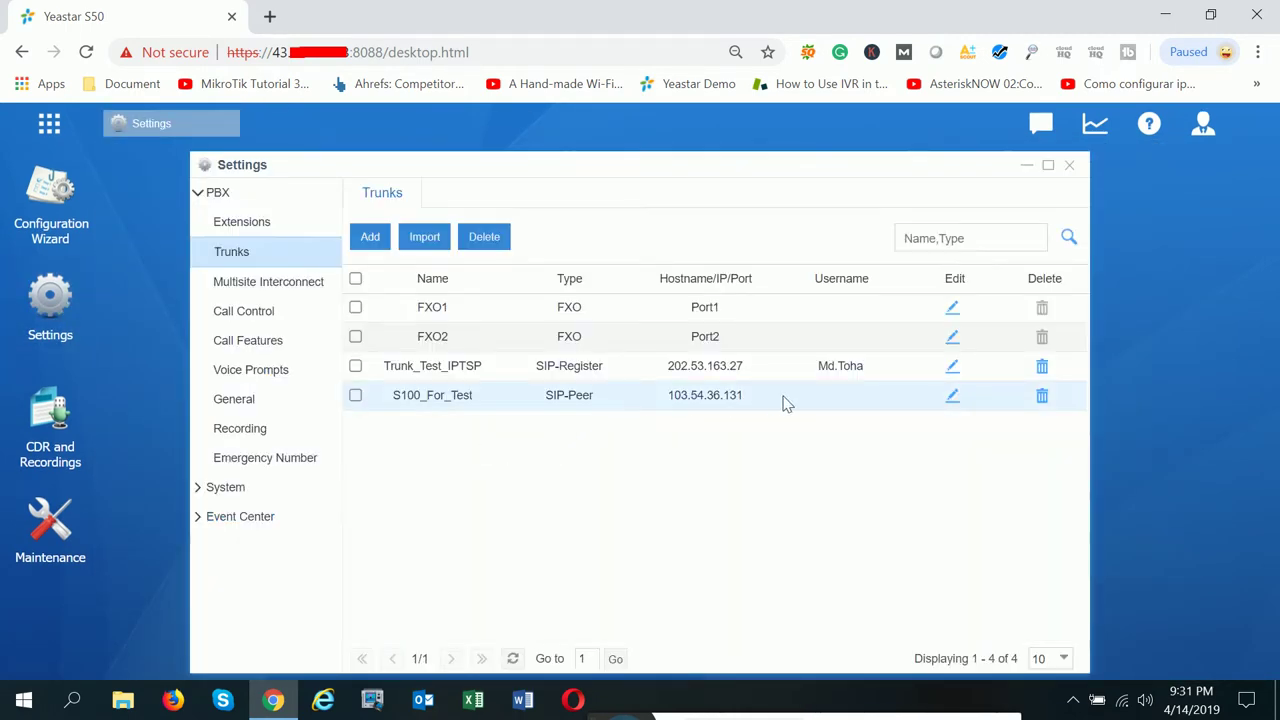
left_click(952, 366)
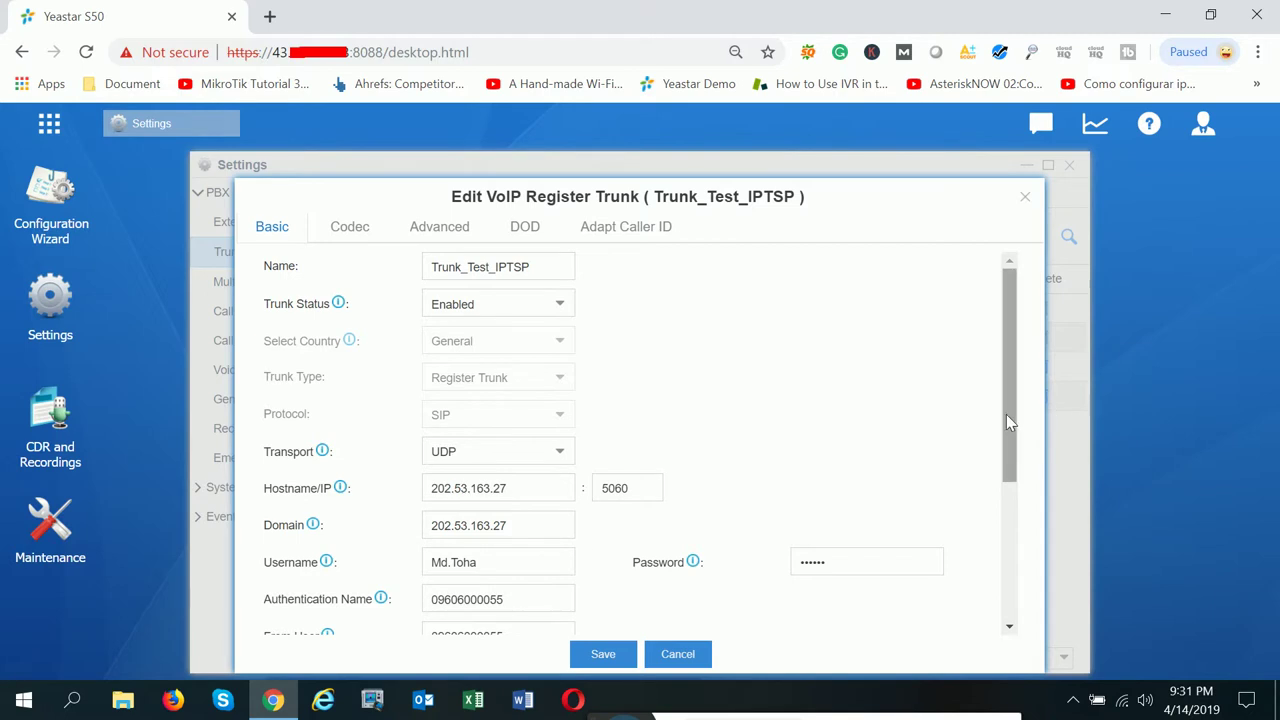
left_click_drag(1008, 414, 1006, 577)
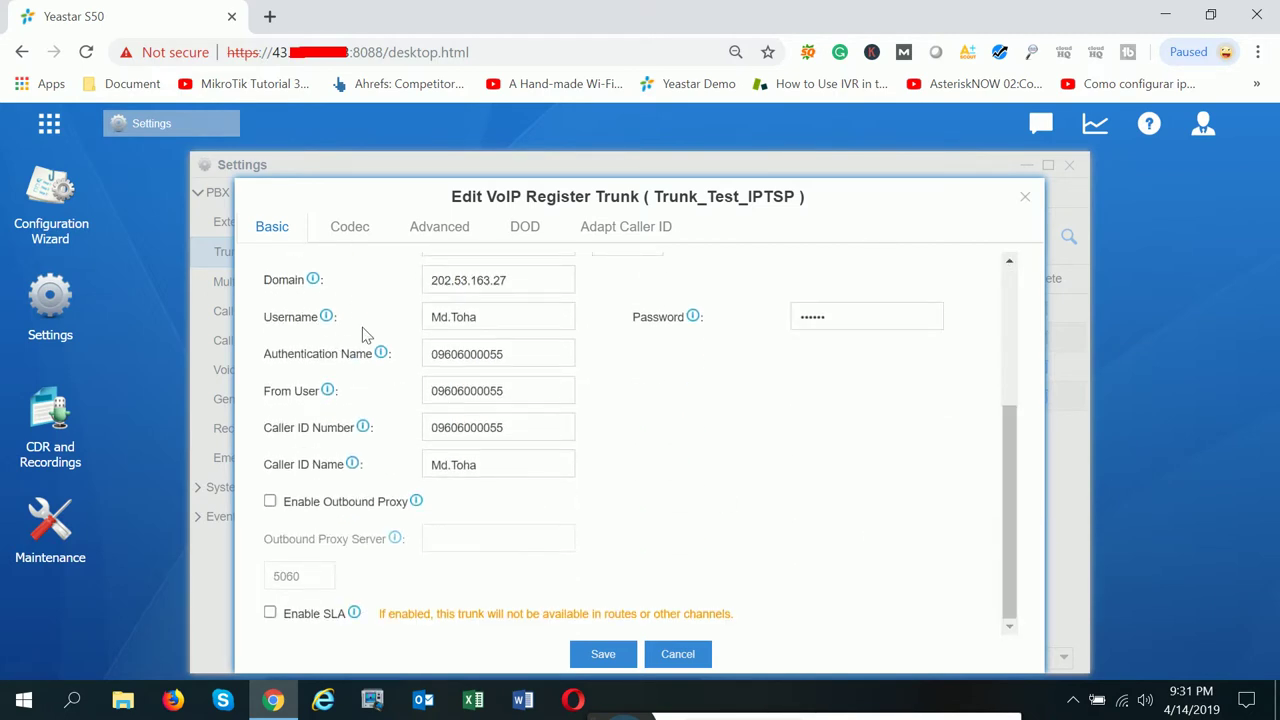
- Reopen the Inbound_Call inbound route from Call Control, save it with its fax detection settings and apply the configuration changes
left_click(1028, 199)
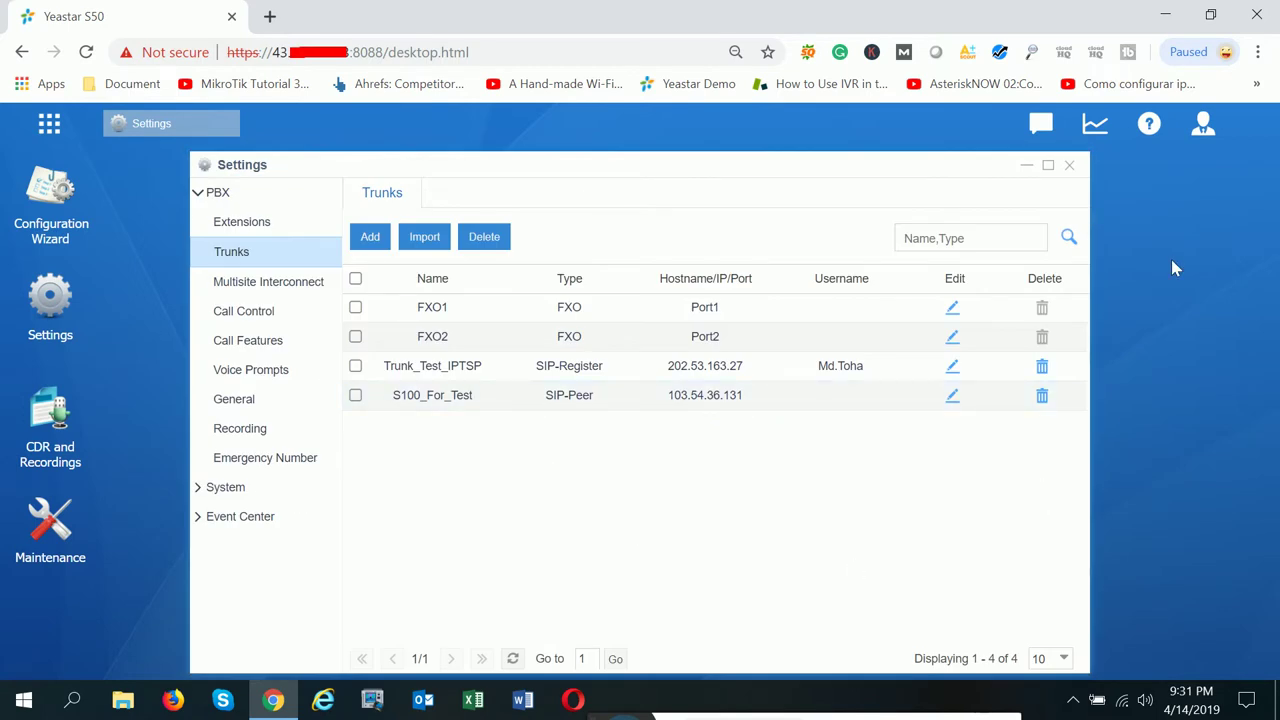
left_click(1069, 165)
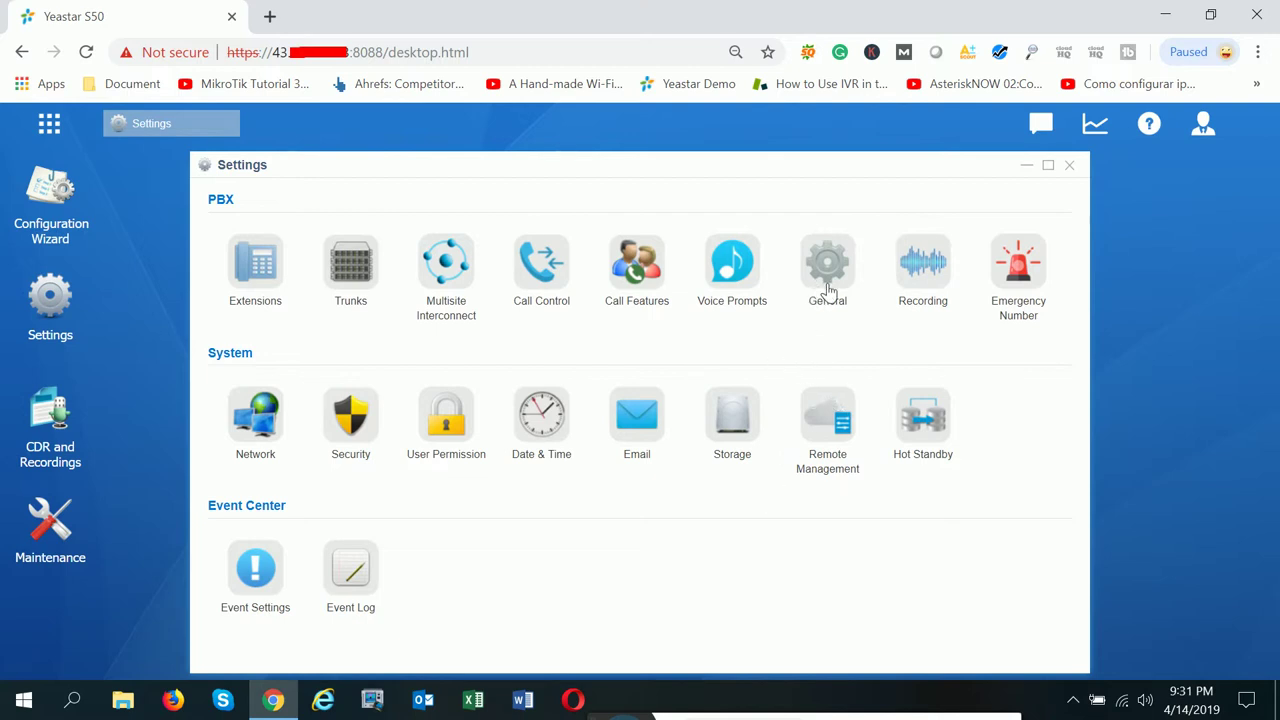
left_click(540, 305)
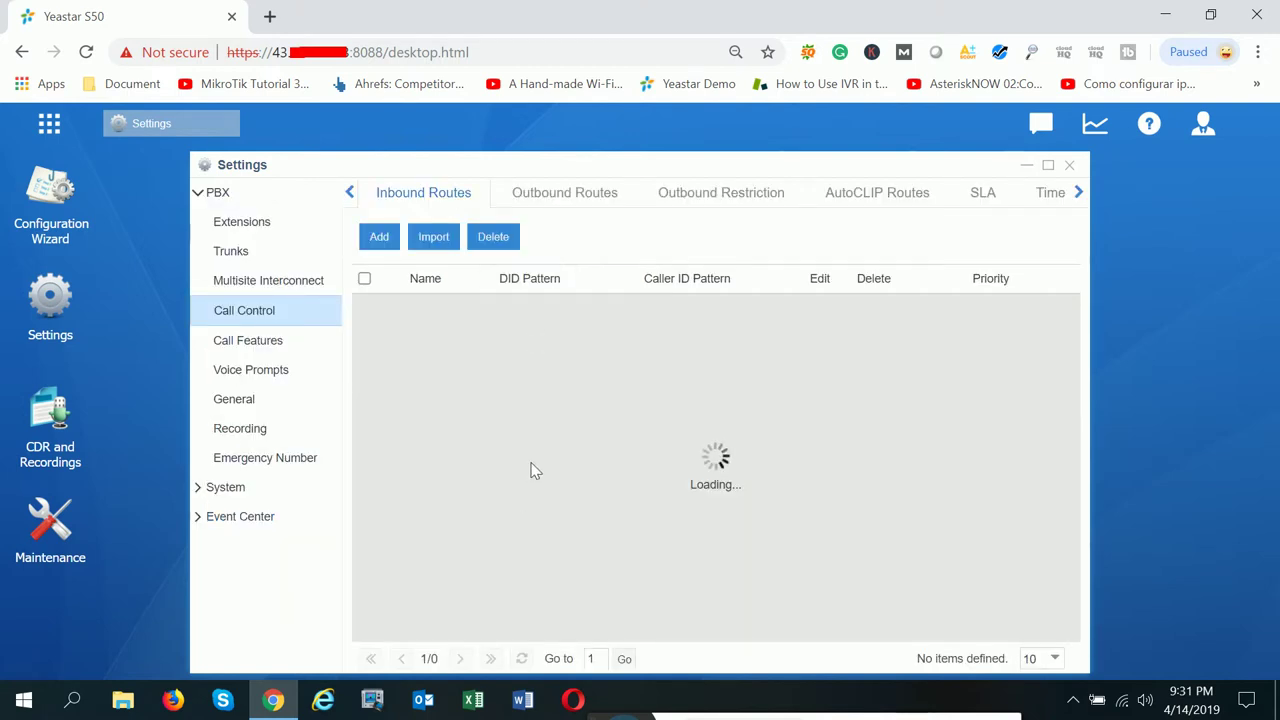
left_click(819, 308)
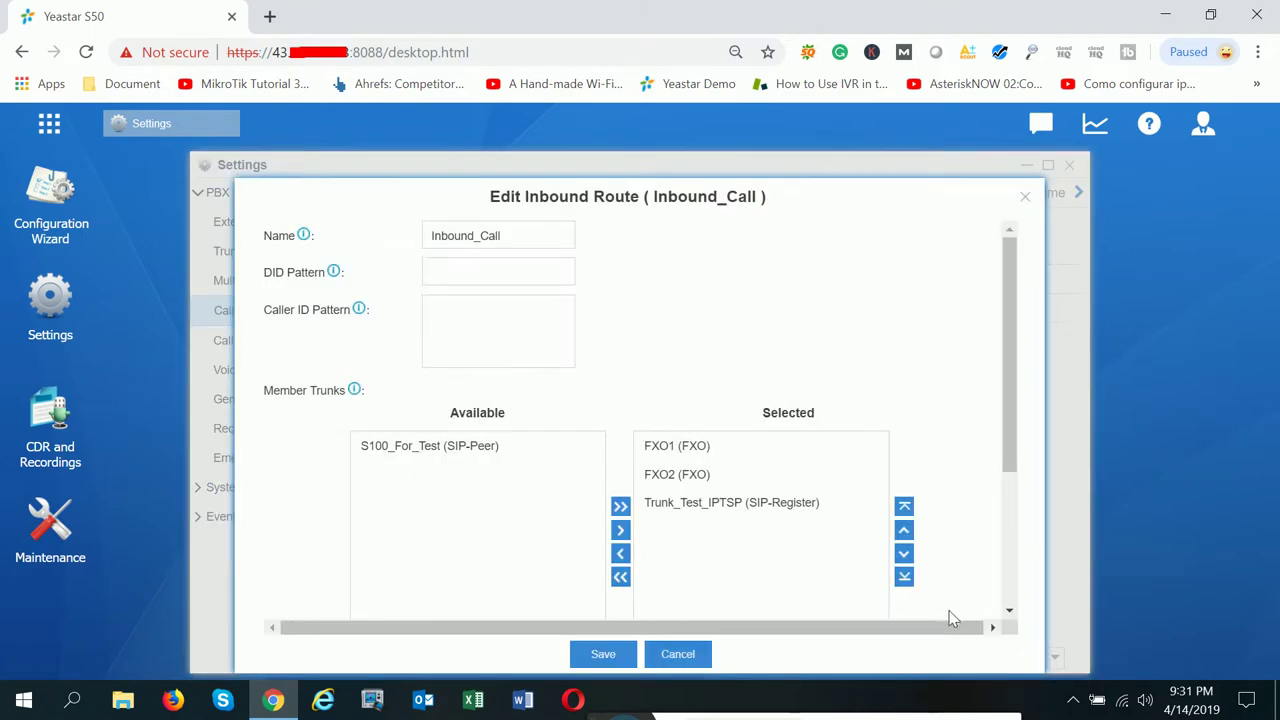
scroll(1011, 396, "down", 3)
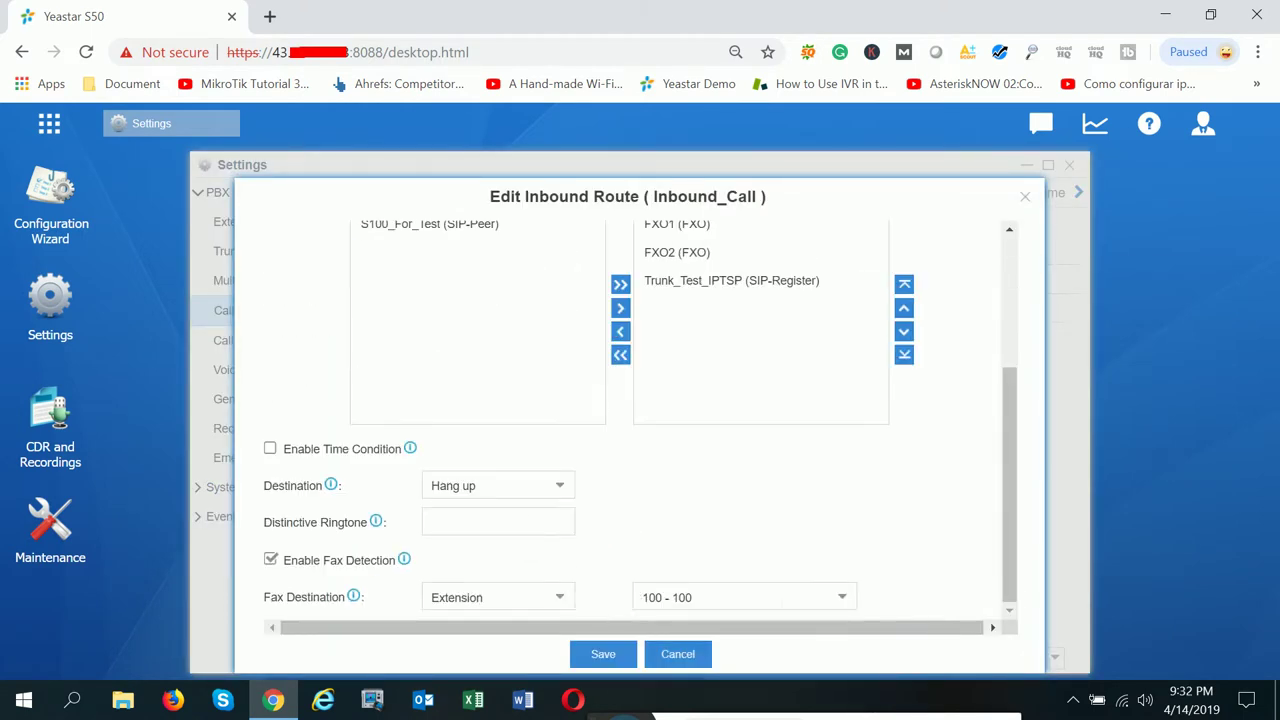
left_click(603, 654)
left_click(978, 128)
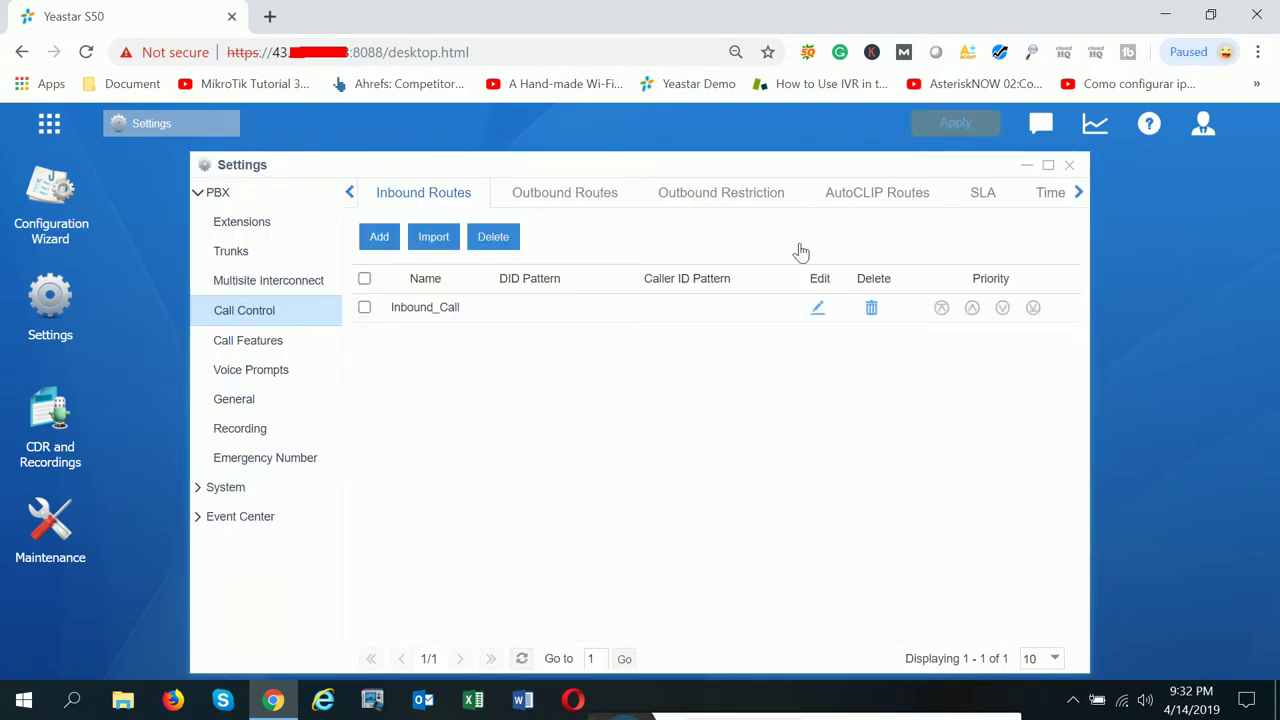
left_click(1069, 165)
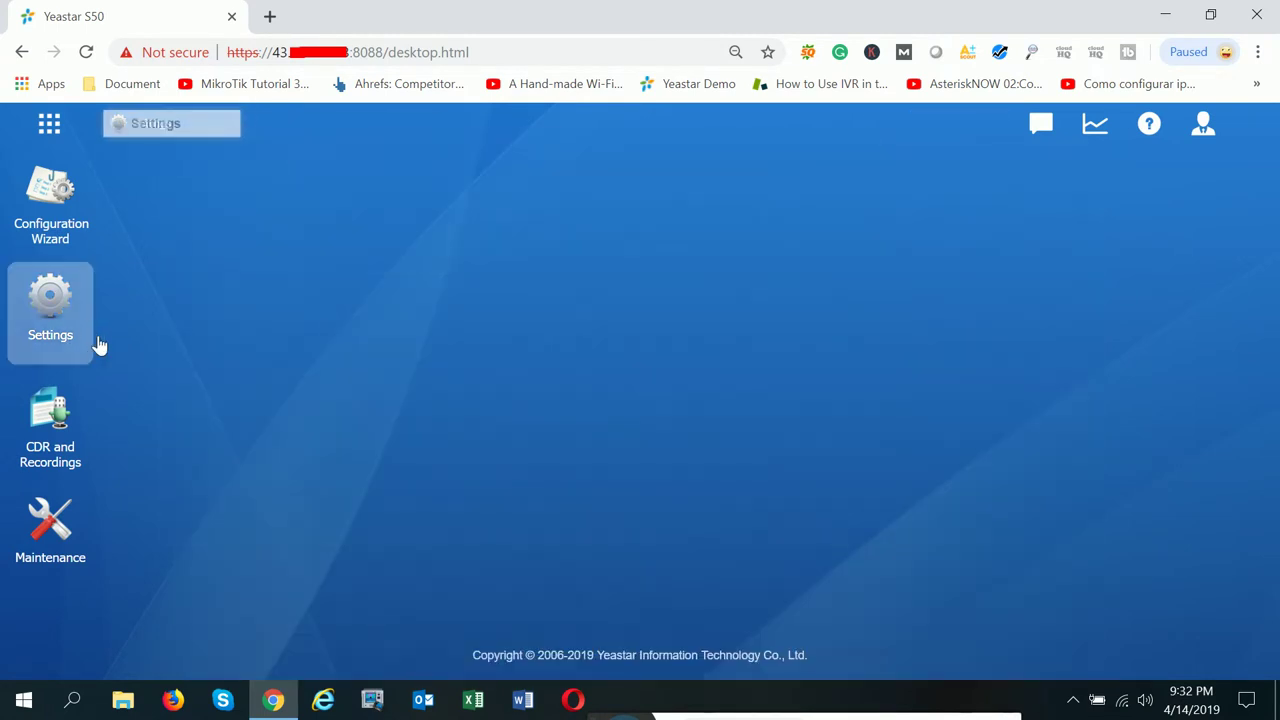
- Review the PBX recording settings, including the internal call recording option and the trunks available for recording
left_click(76, 320)
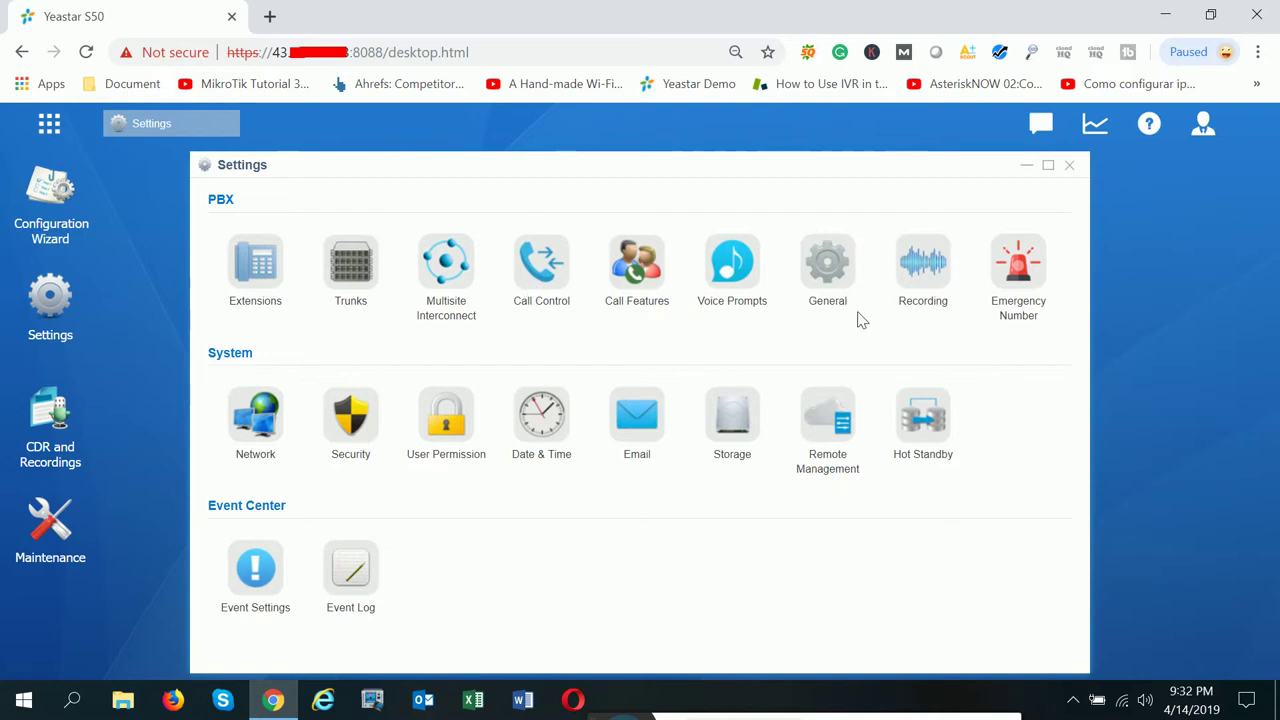
left_click(925, 275)
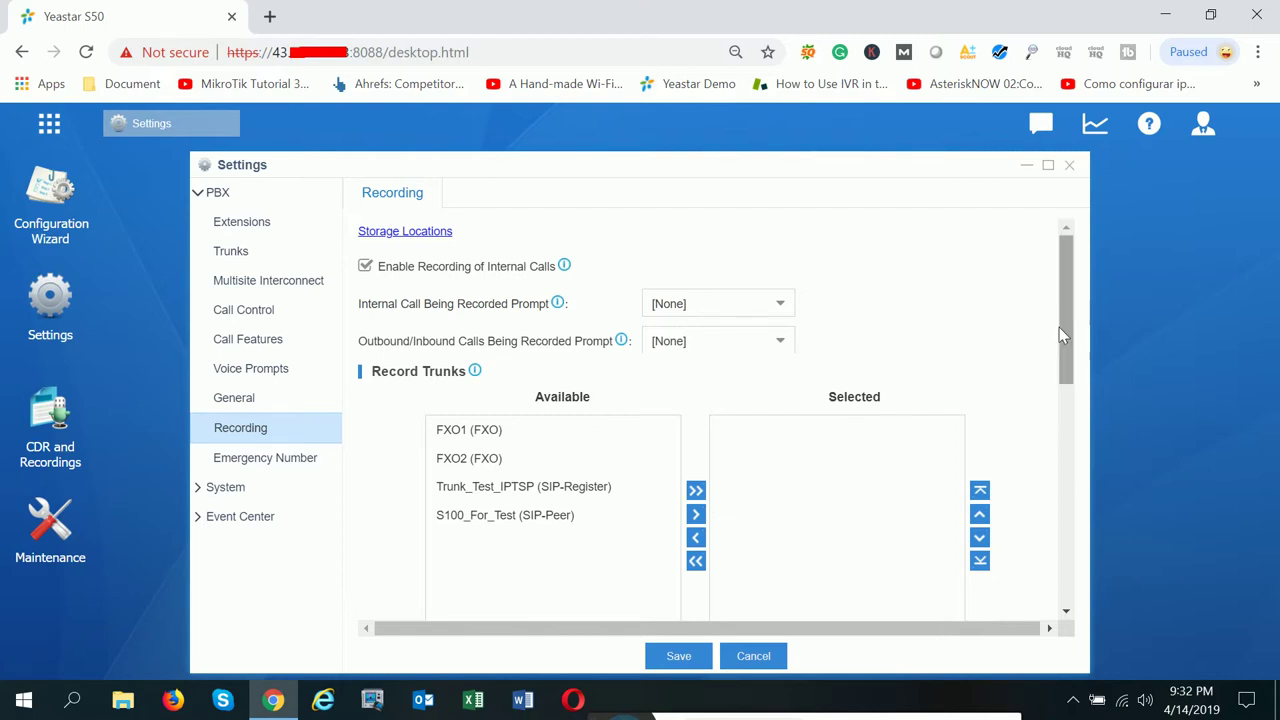
left_click_drag(1059, 327, 1101, 341)
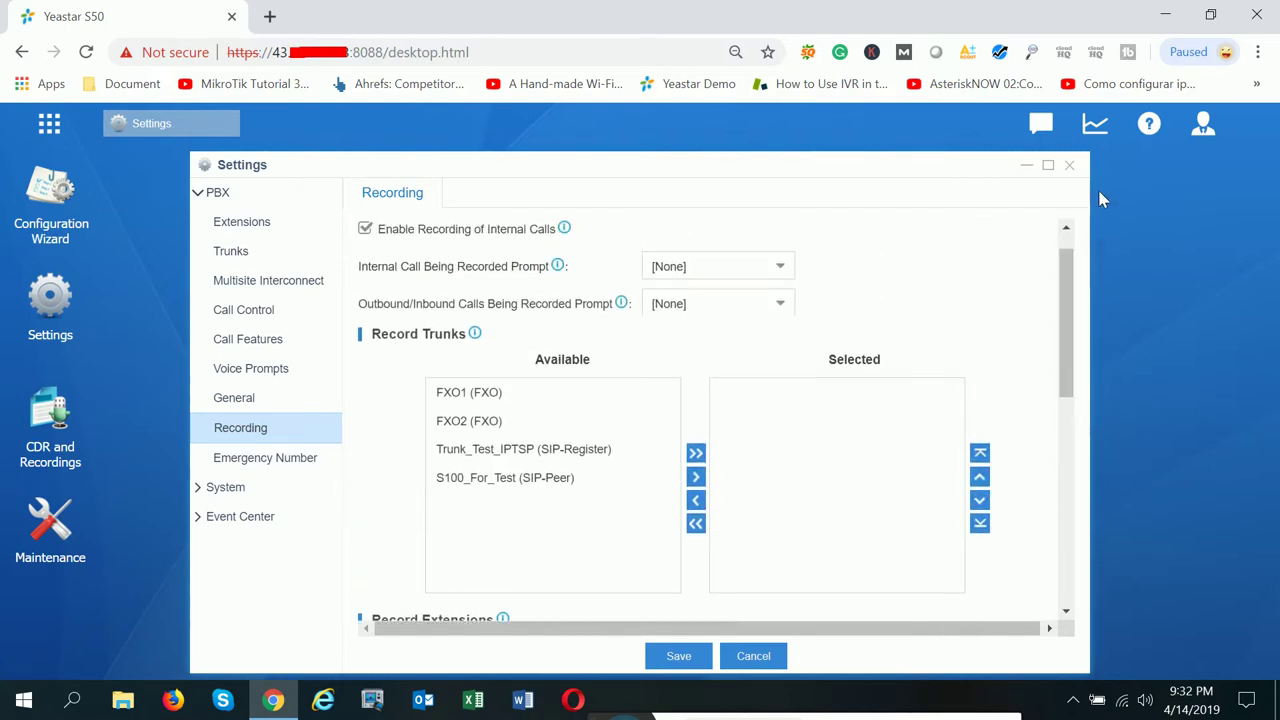
left_click(1069, 165)
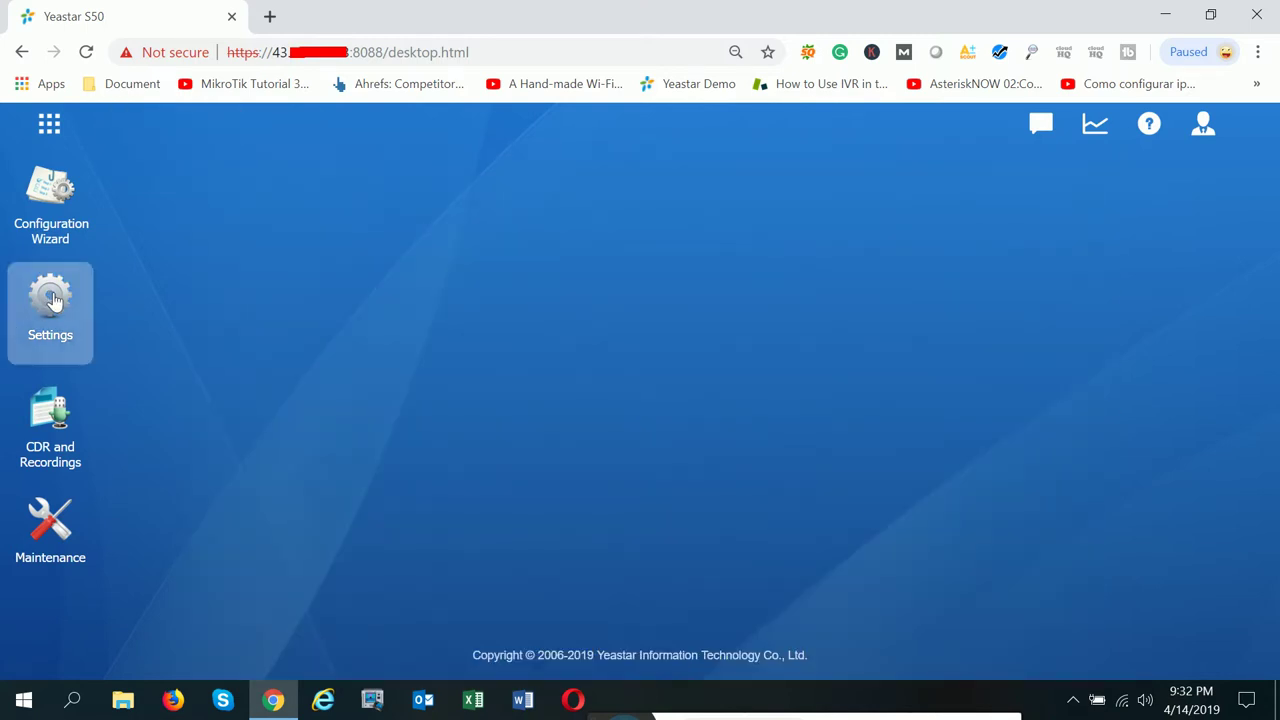
- Open IVR 6500 from Call Features and examine its basic settings and key press events
key("Return")
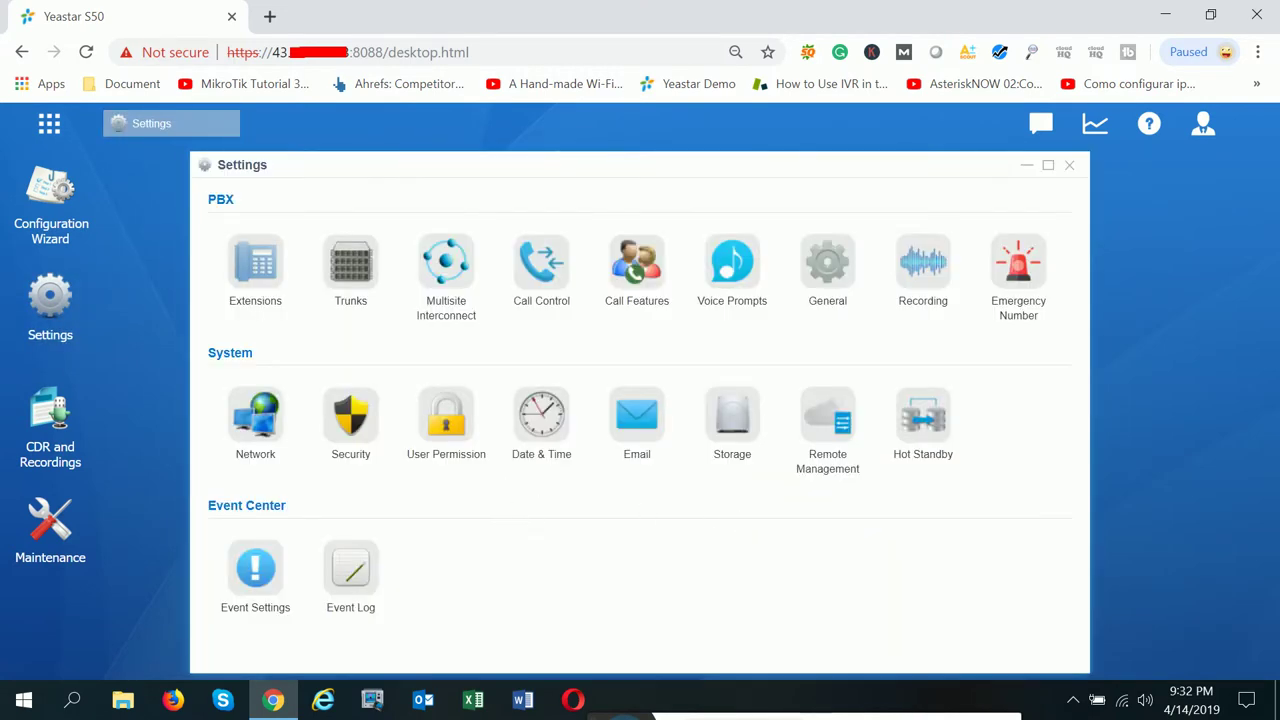
left_click(638, 278)
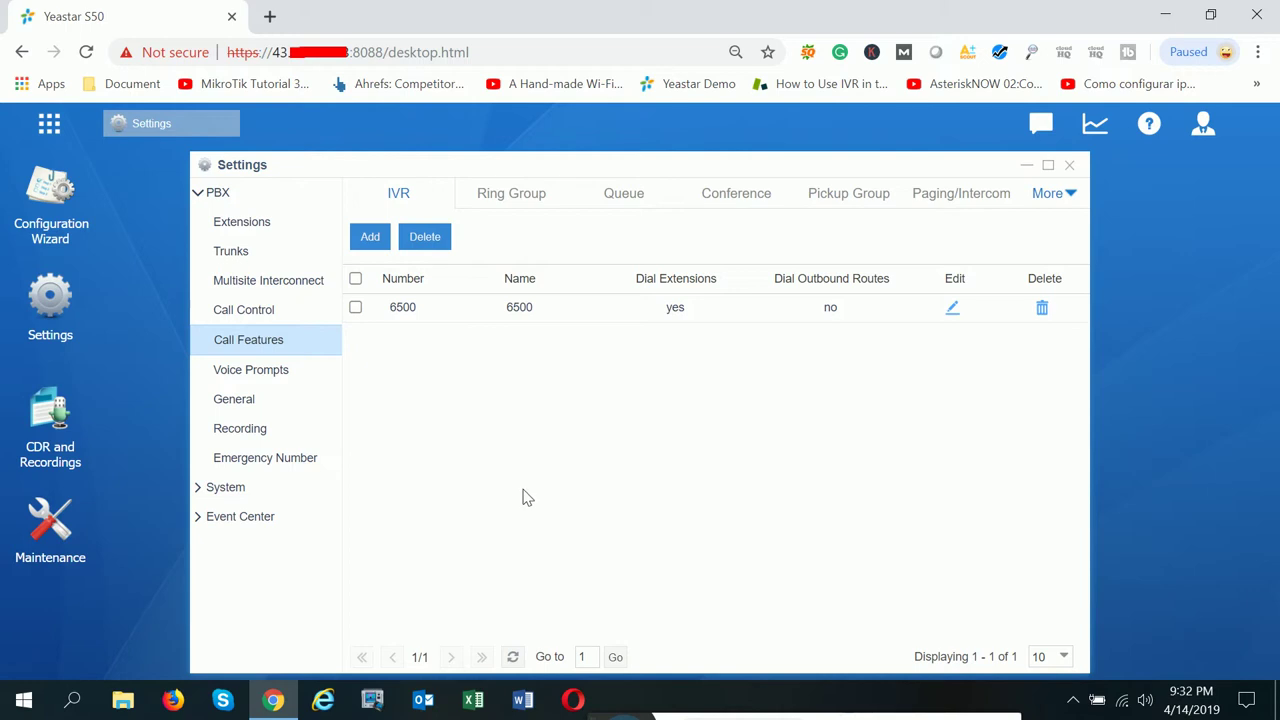
left_click(955, 312)
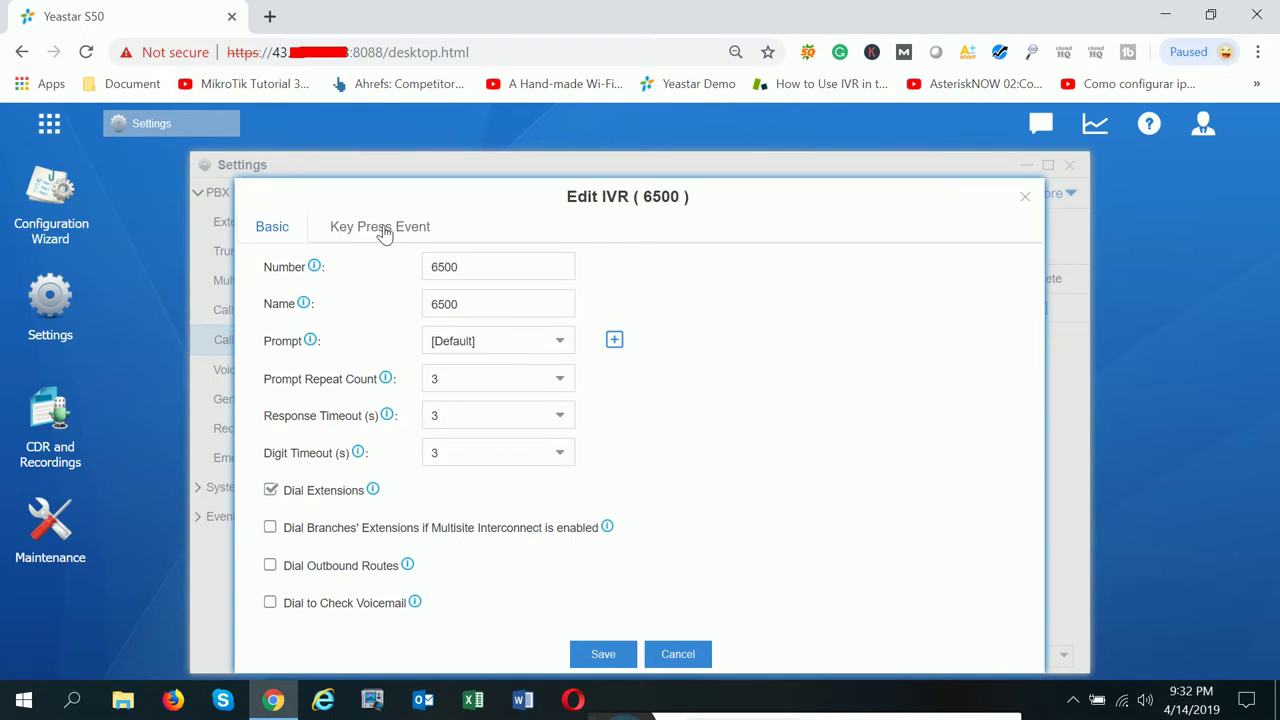
left_click(380, 227)
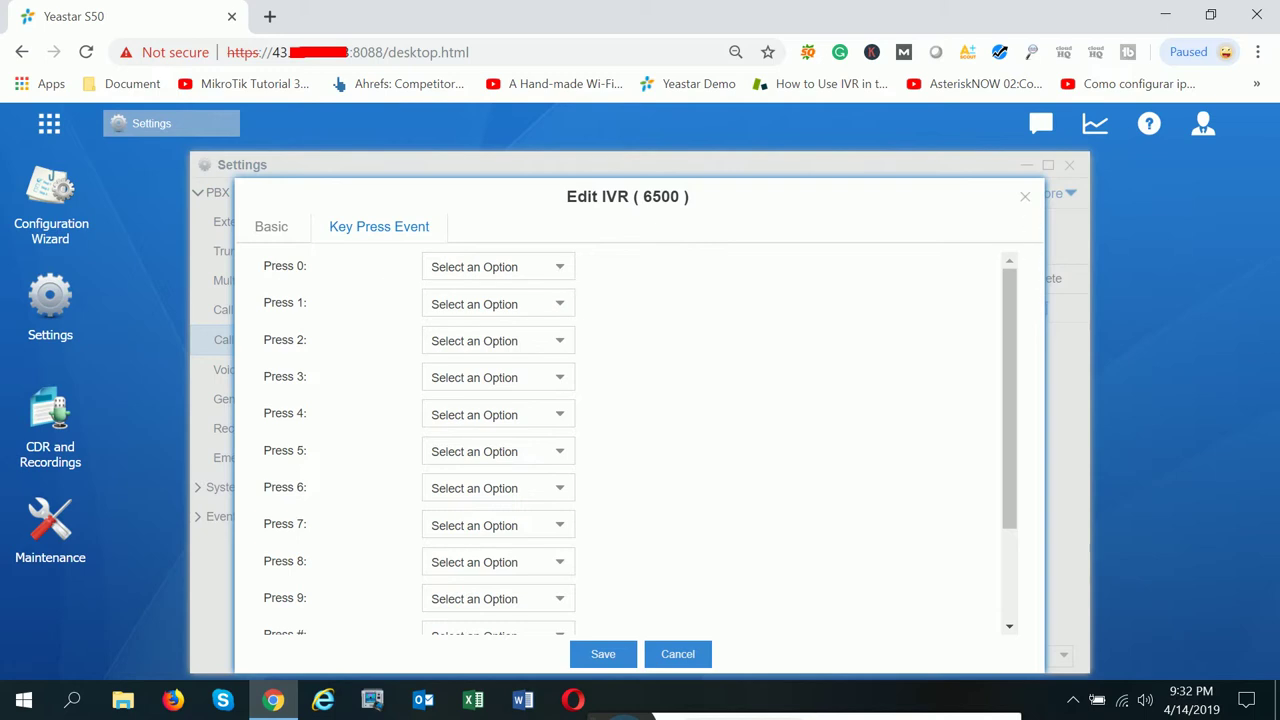
left_click(1027, 199)
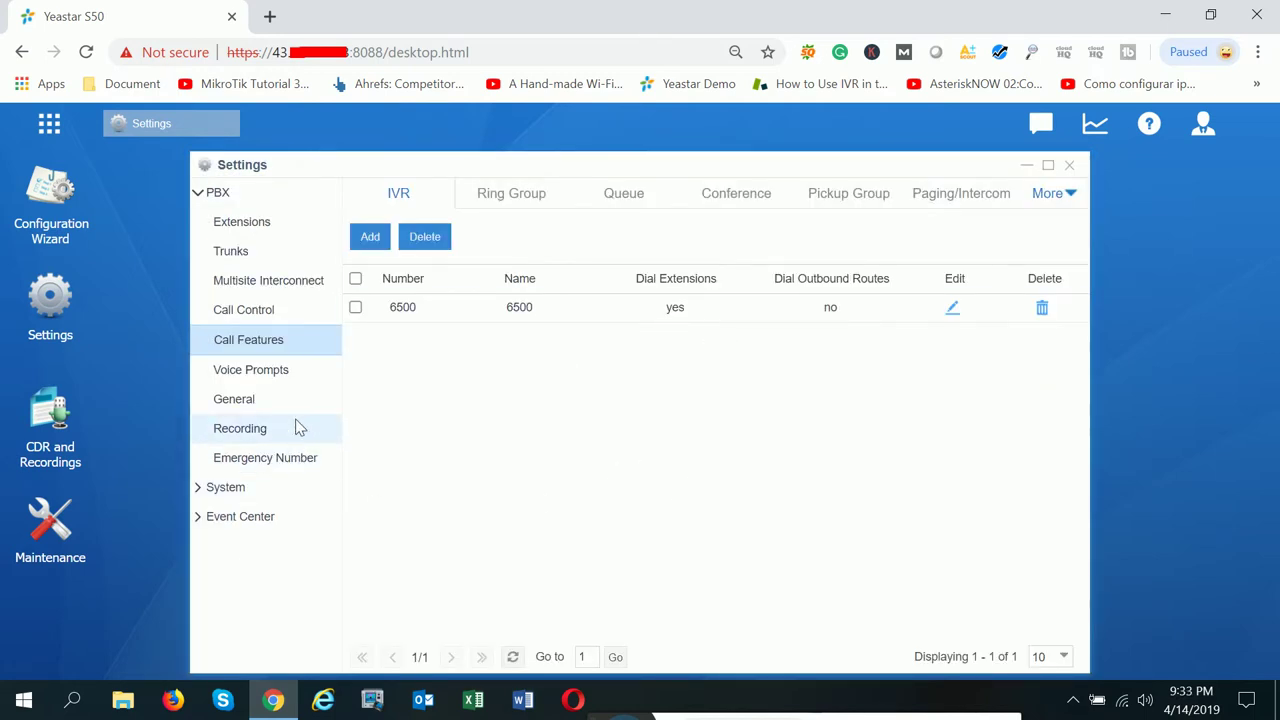
- Look through the Voice Prompts and Recording settings, and check the system prompt list
left_click(294, 369)
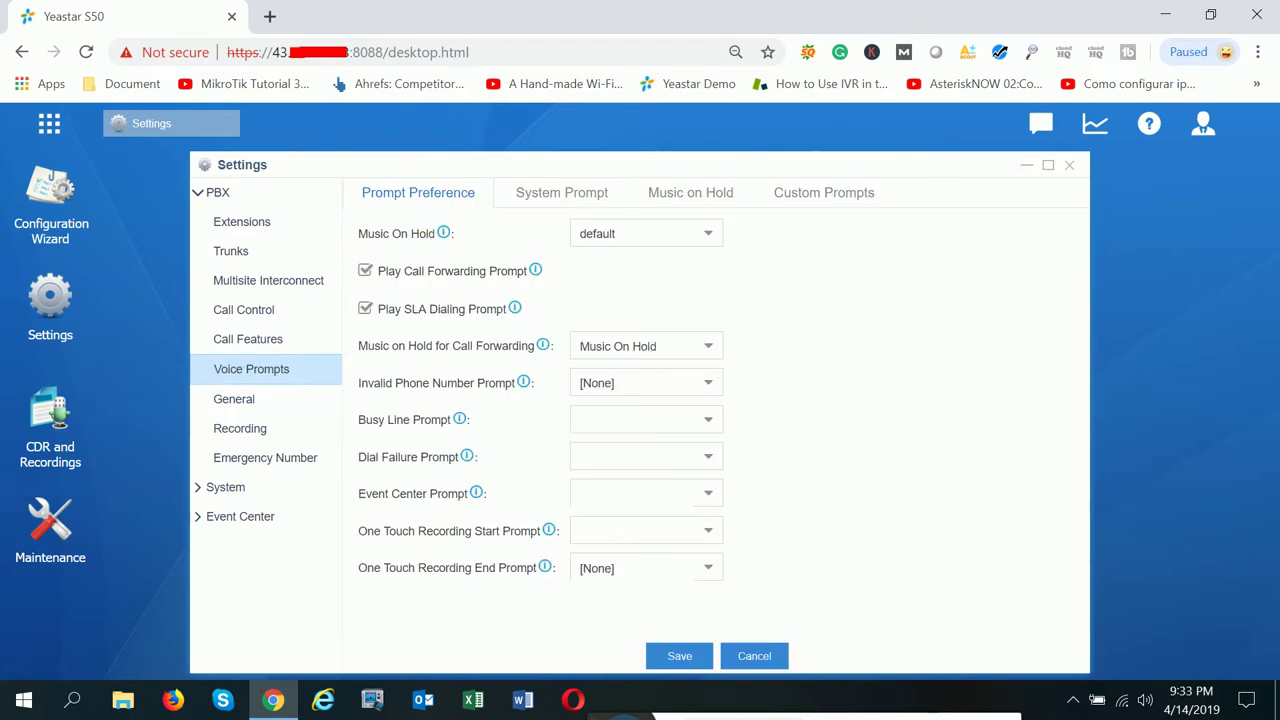
left_click(255, 410)
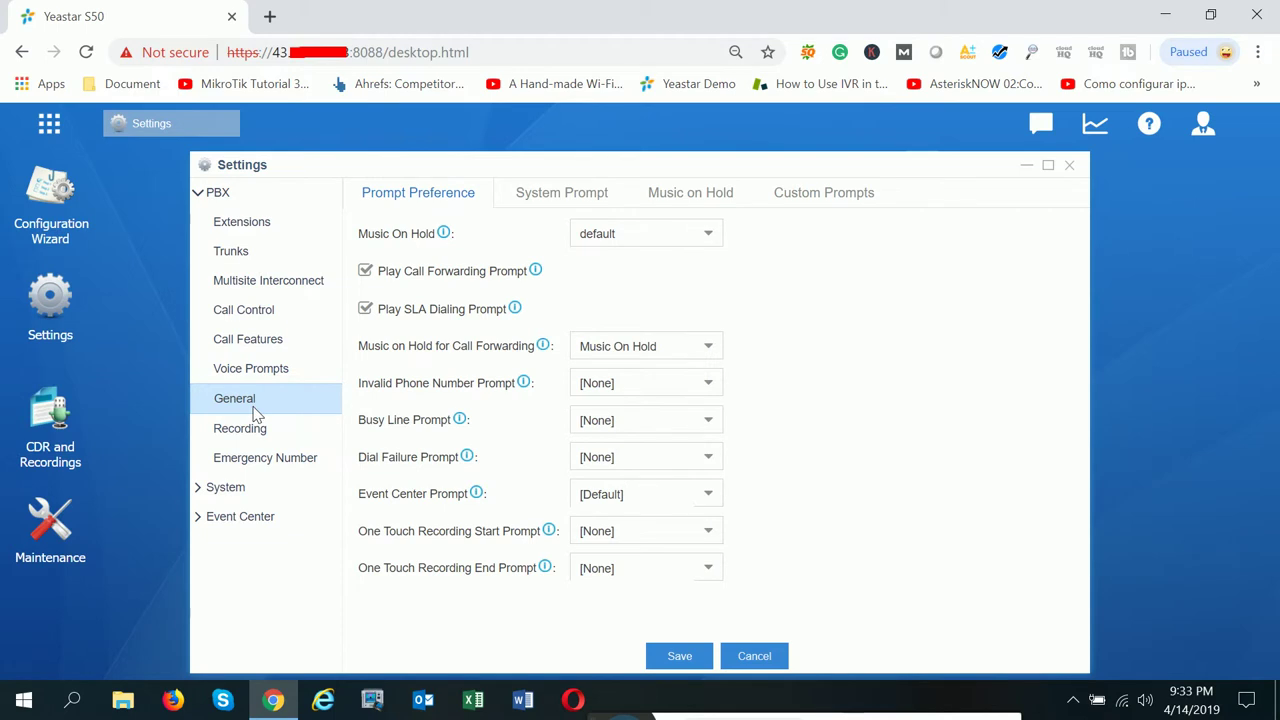
left_click(252, 431)
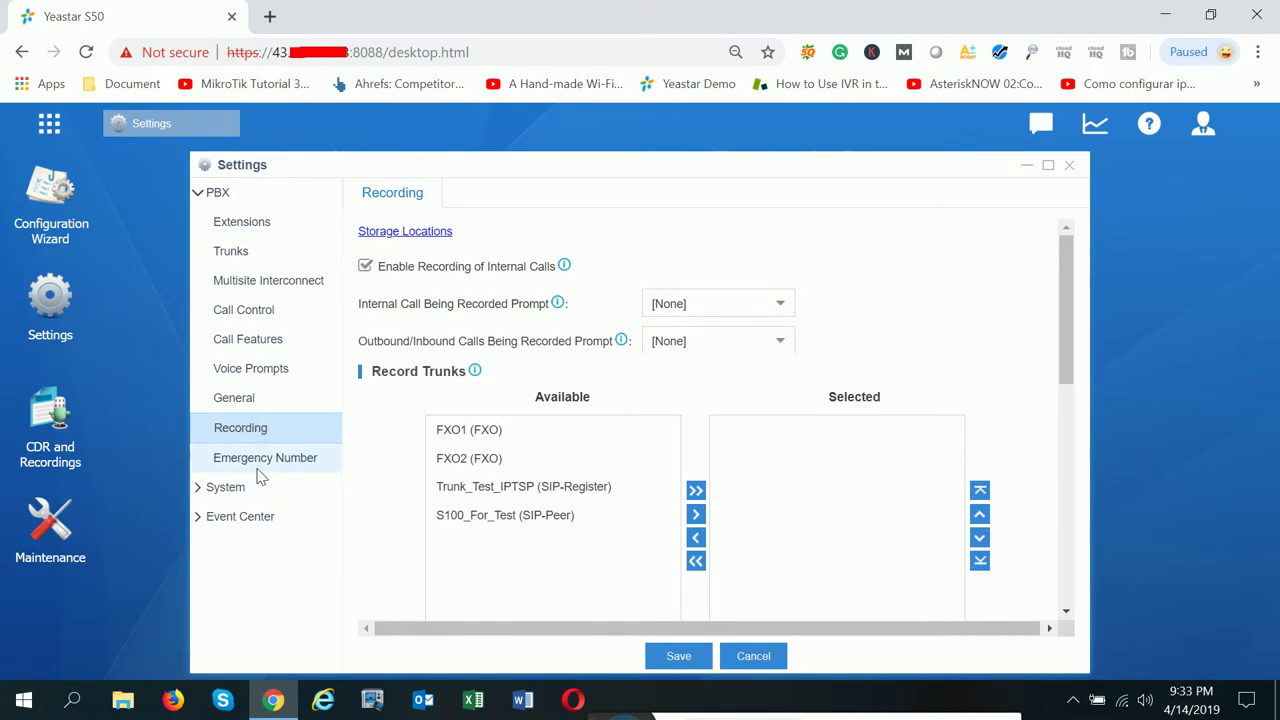
left_click(262, 372)
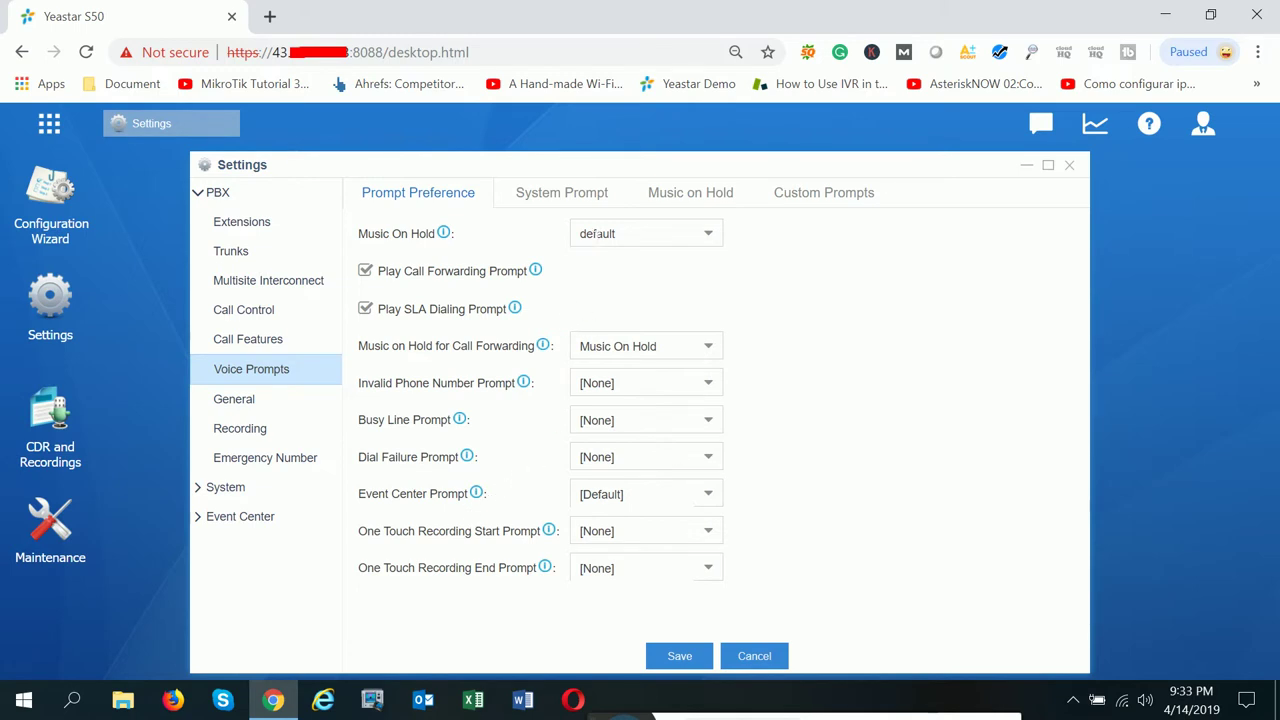
left_click(591, 196)
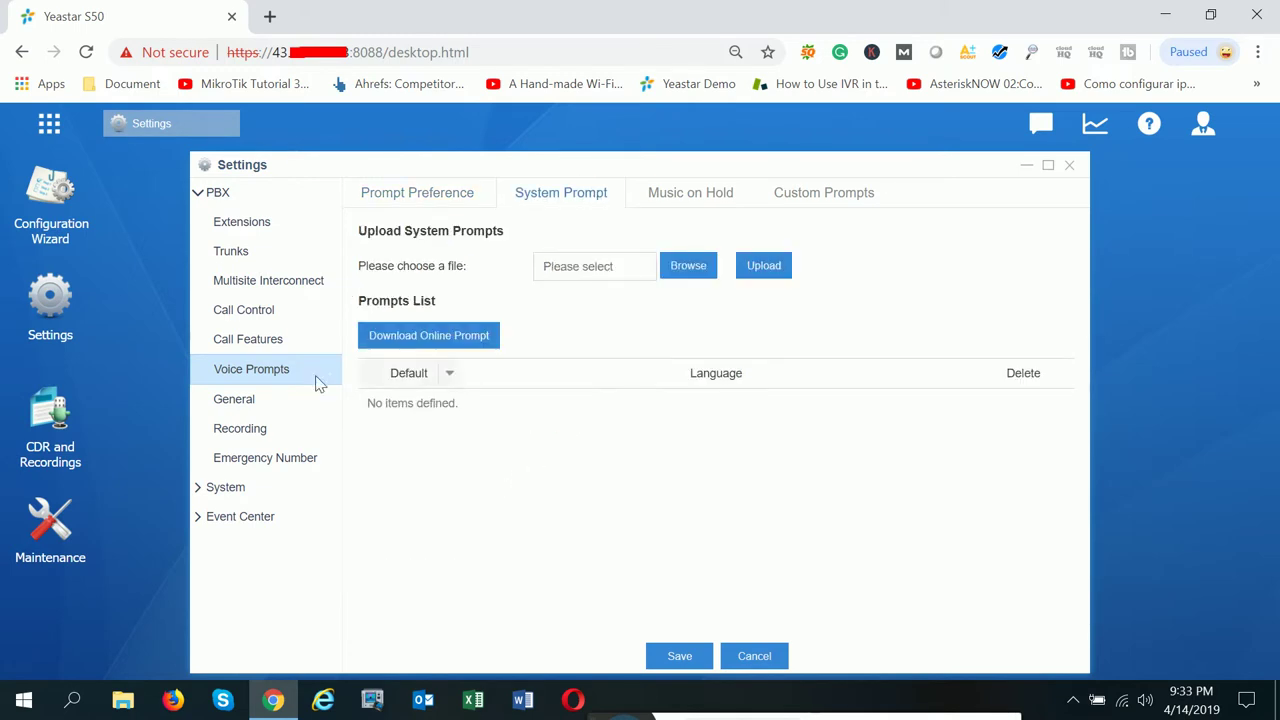
- Examine the IVR list, the general PBX preferences, the recording settings and the voicemail options
left_click(264, 345)
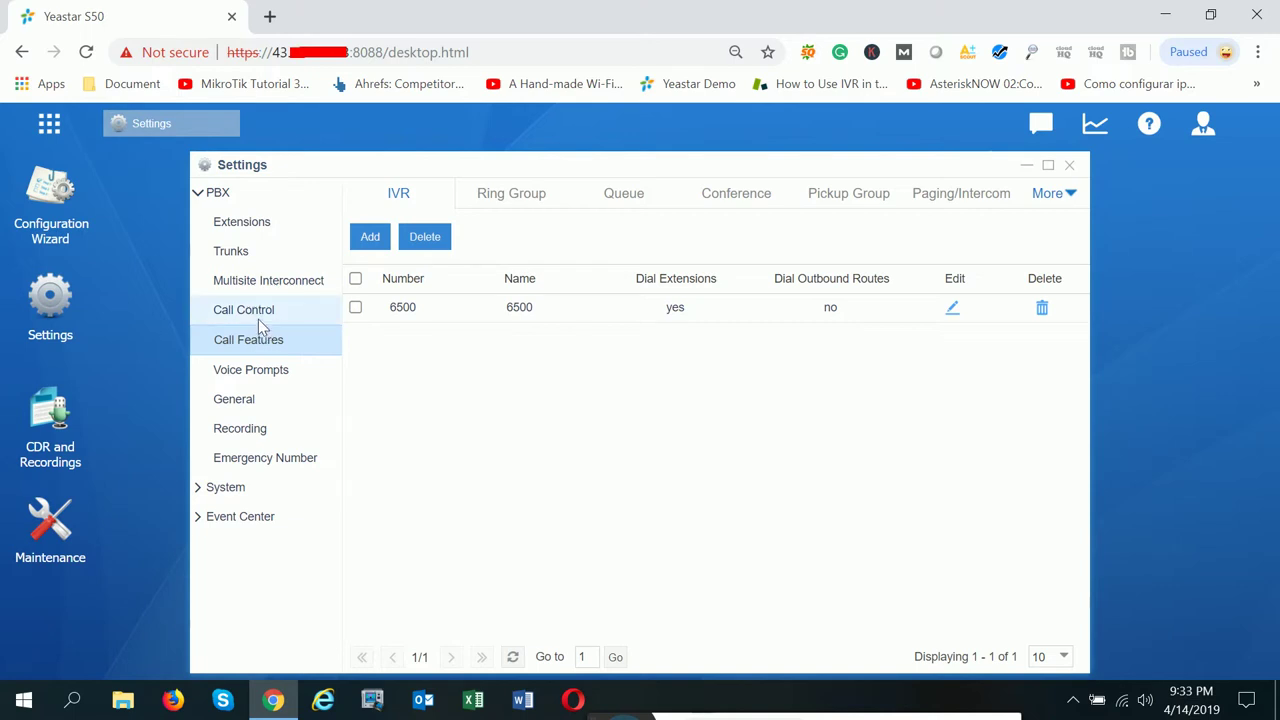
left_click(259, 322)
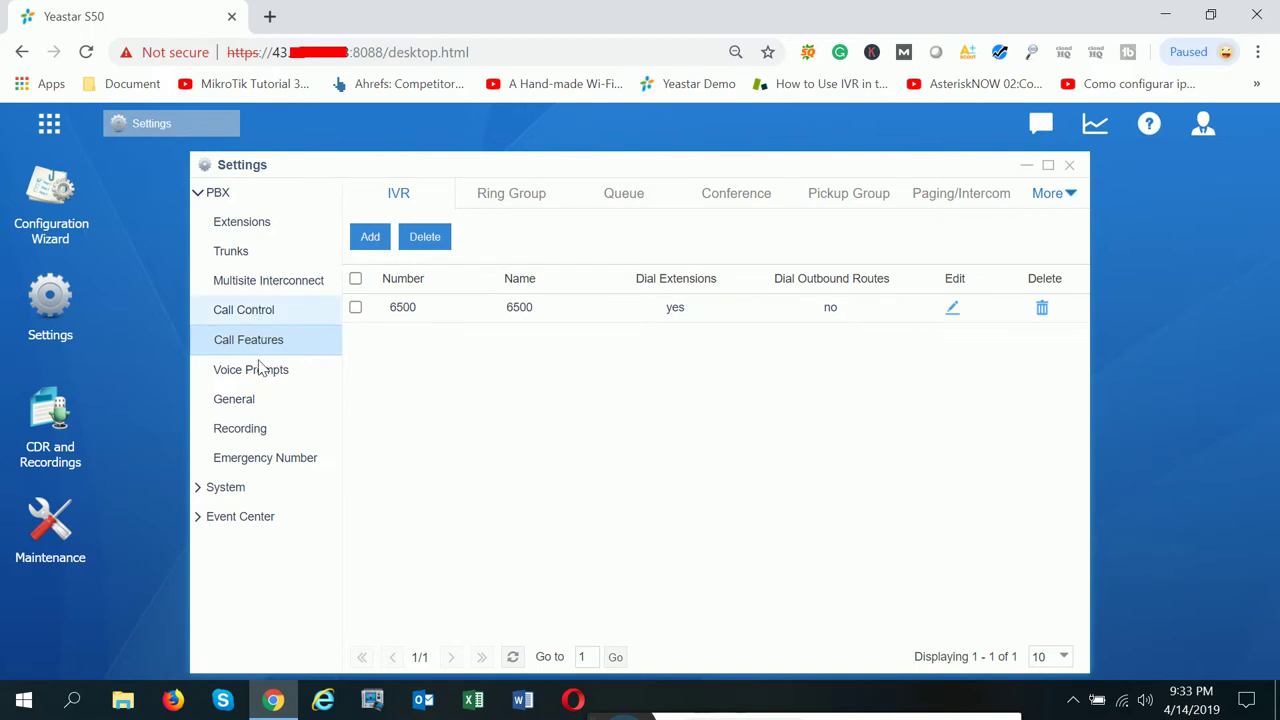
left_click(253, 401)
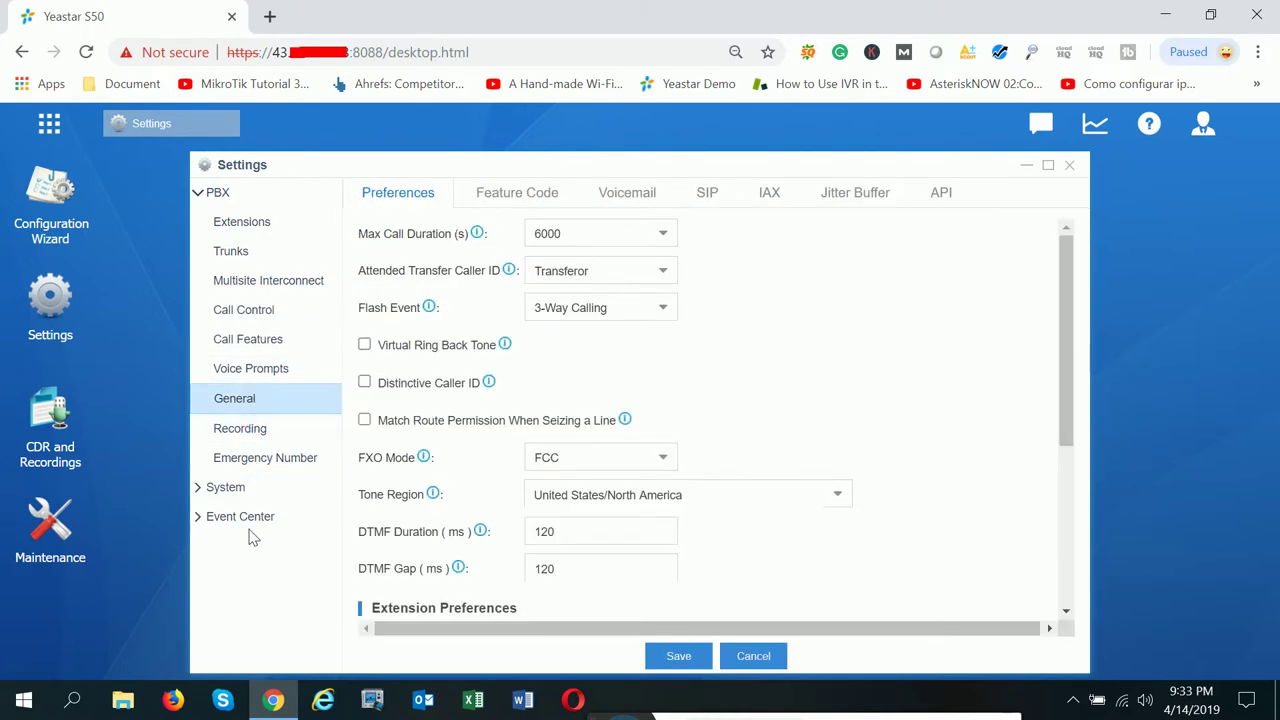
left_click(214, 487)
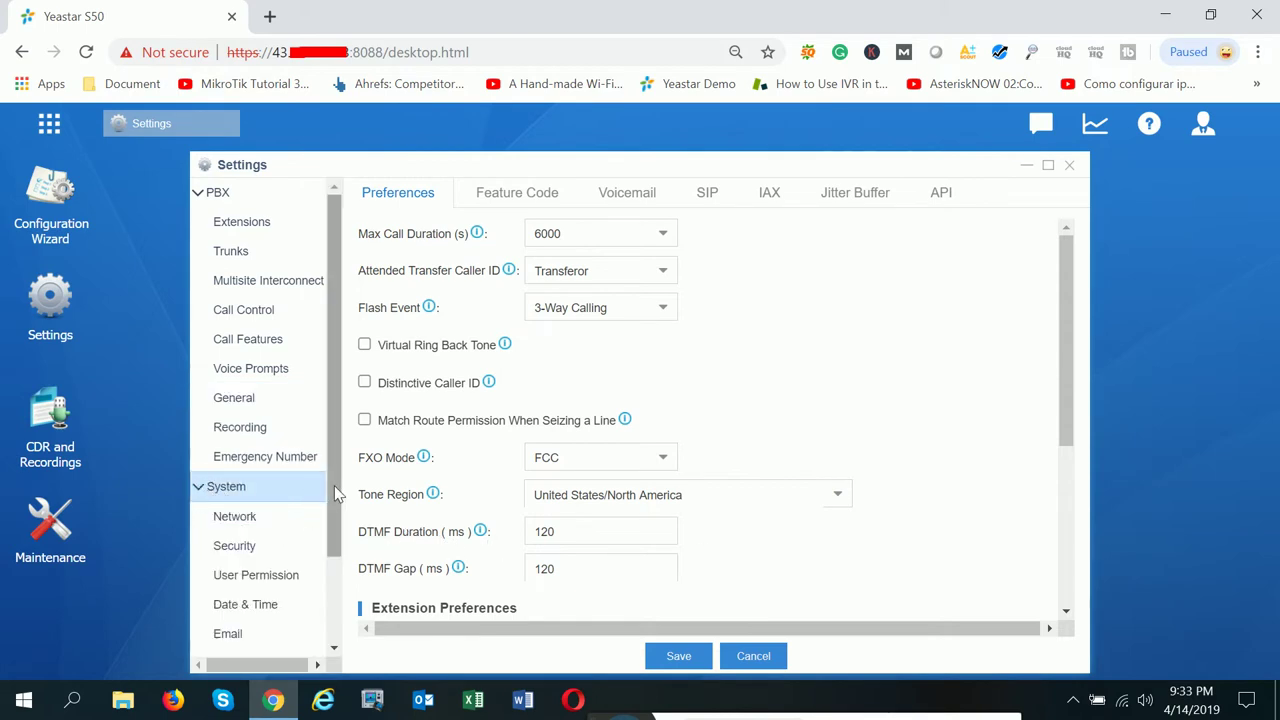
left_click(246, 432)
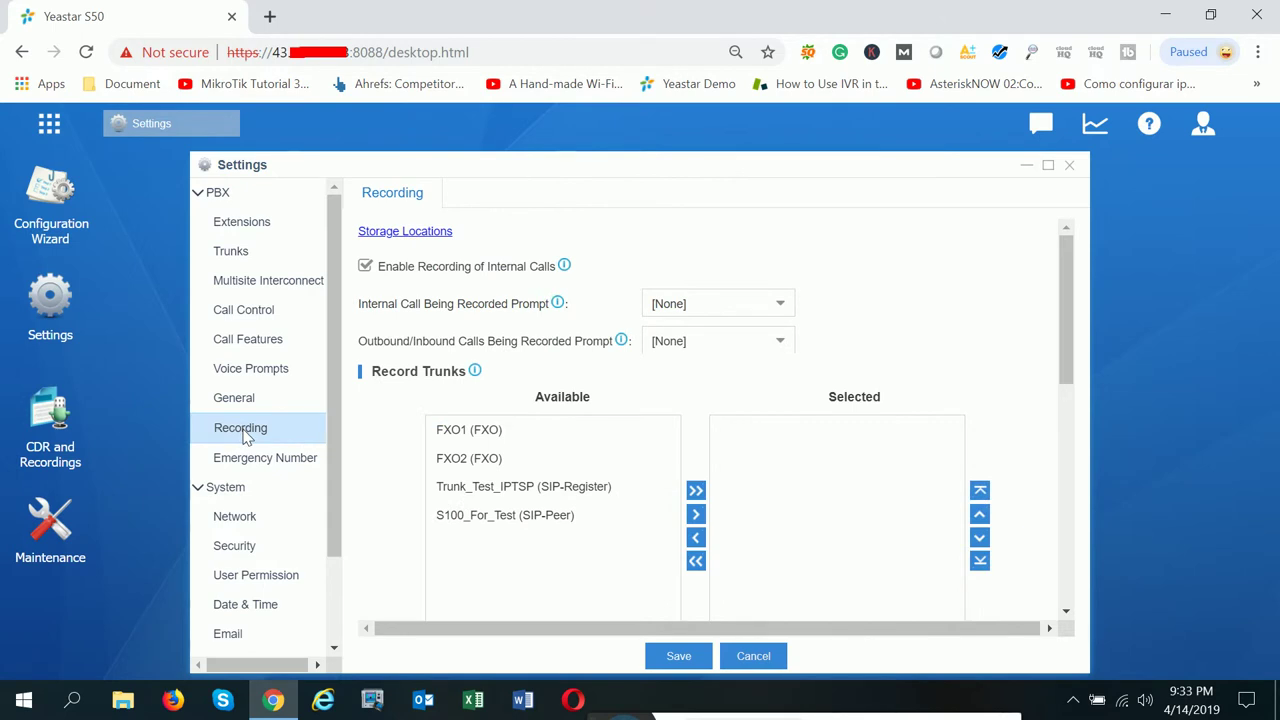
left_click(246, 398)
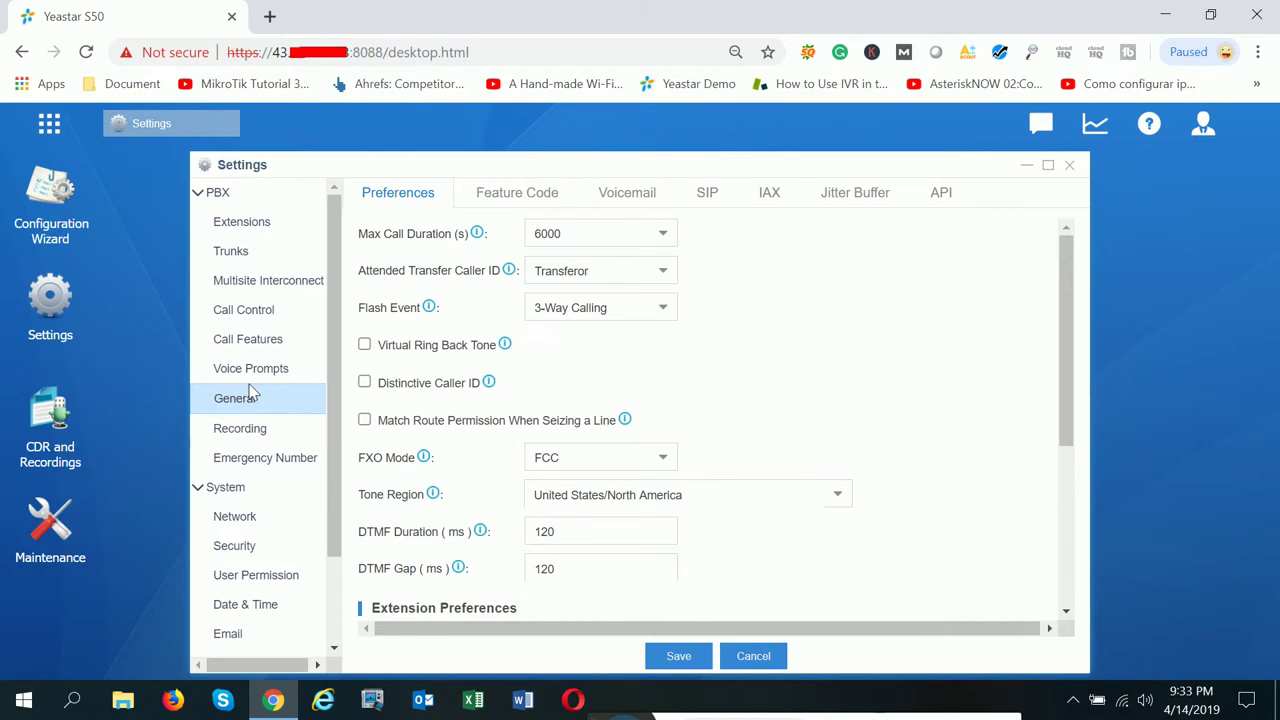
left_click(620, 200)
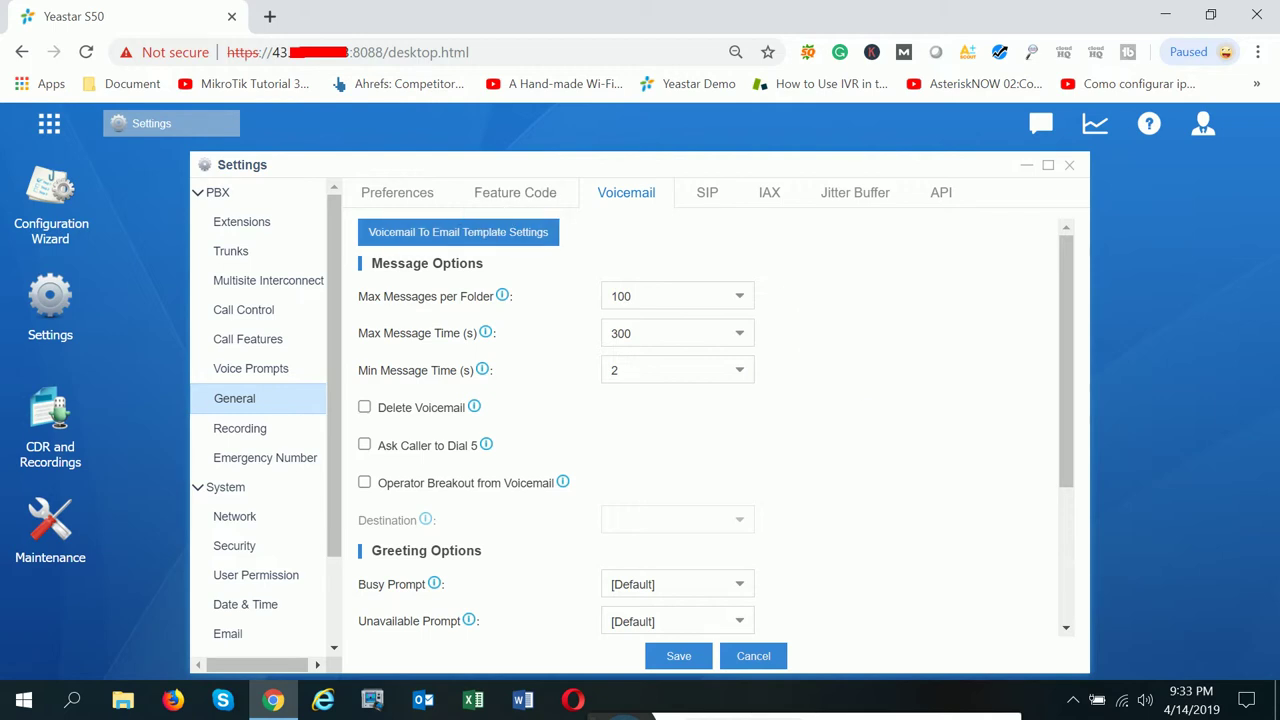
left_click(435, 195)
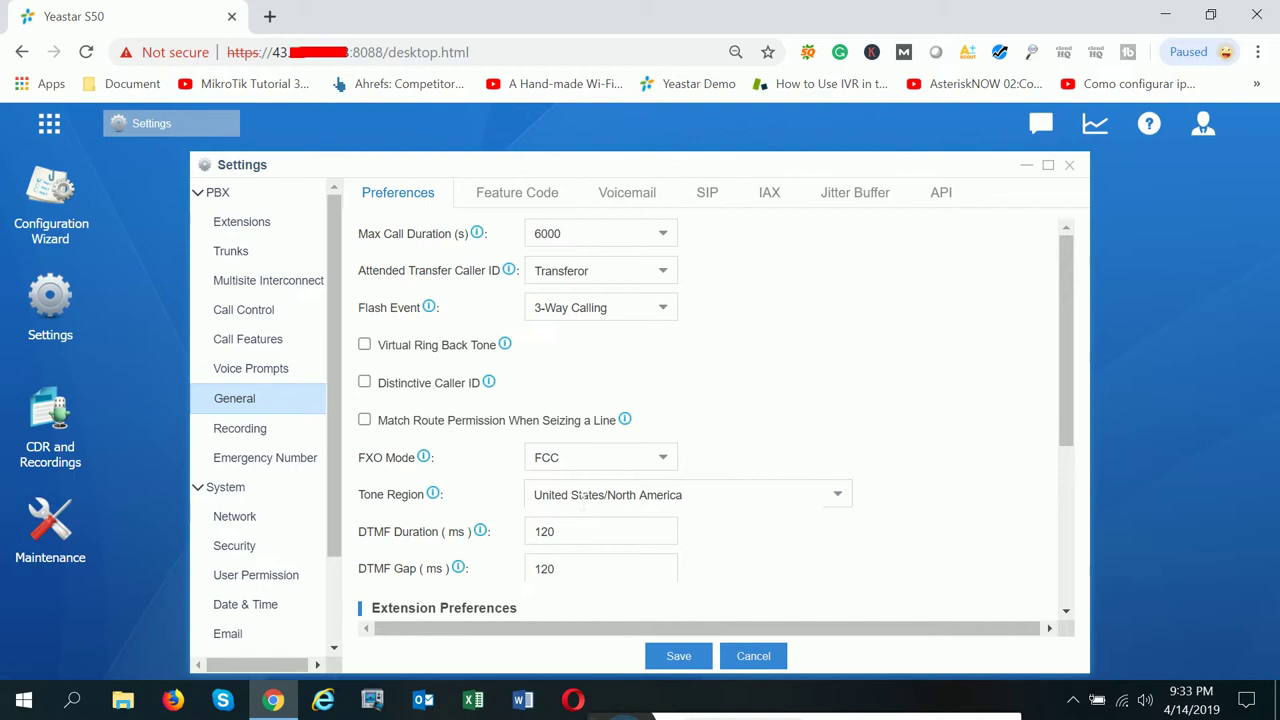
- Review the prompt preferences in the Voice Prompts settings, including the music on hold and call forwarding options
left_click(265, 373)
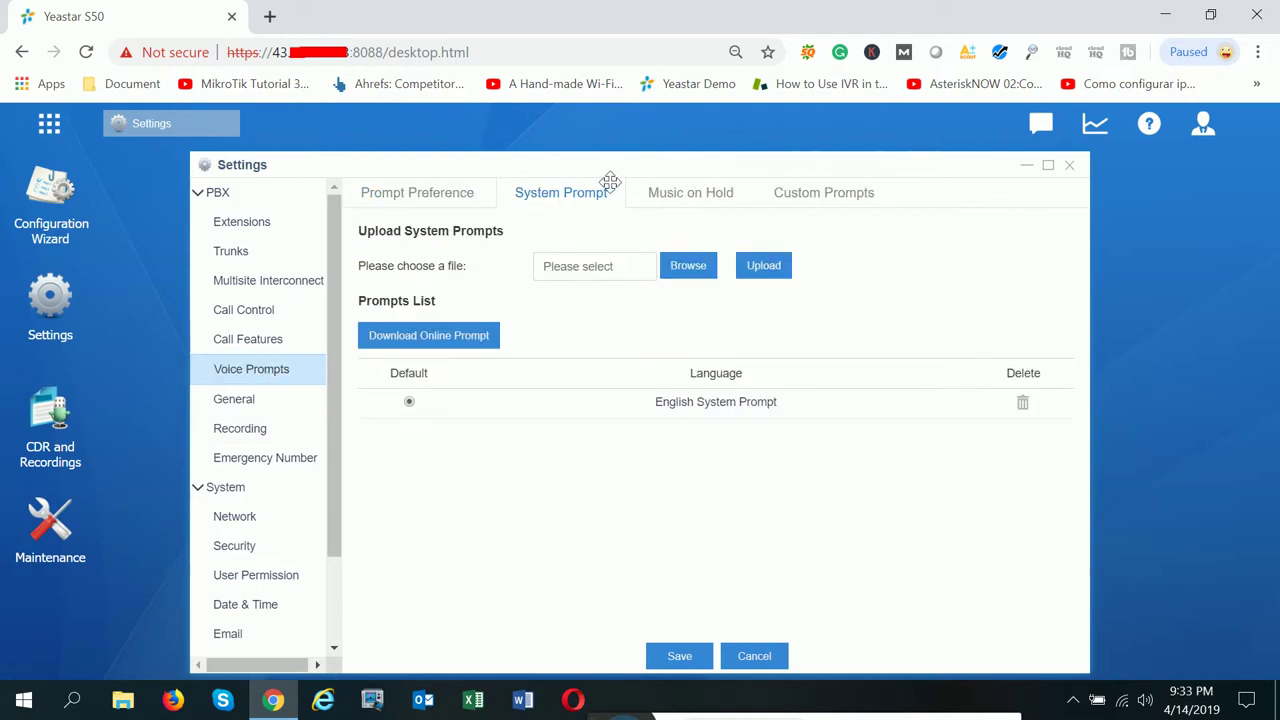
left_click(428, 200)
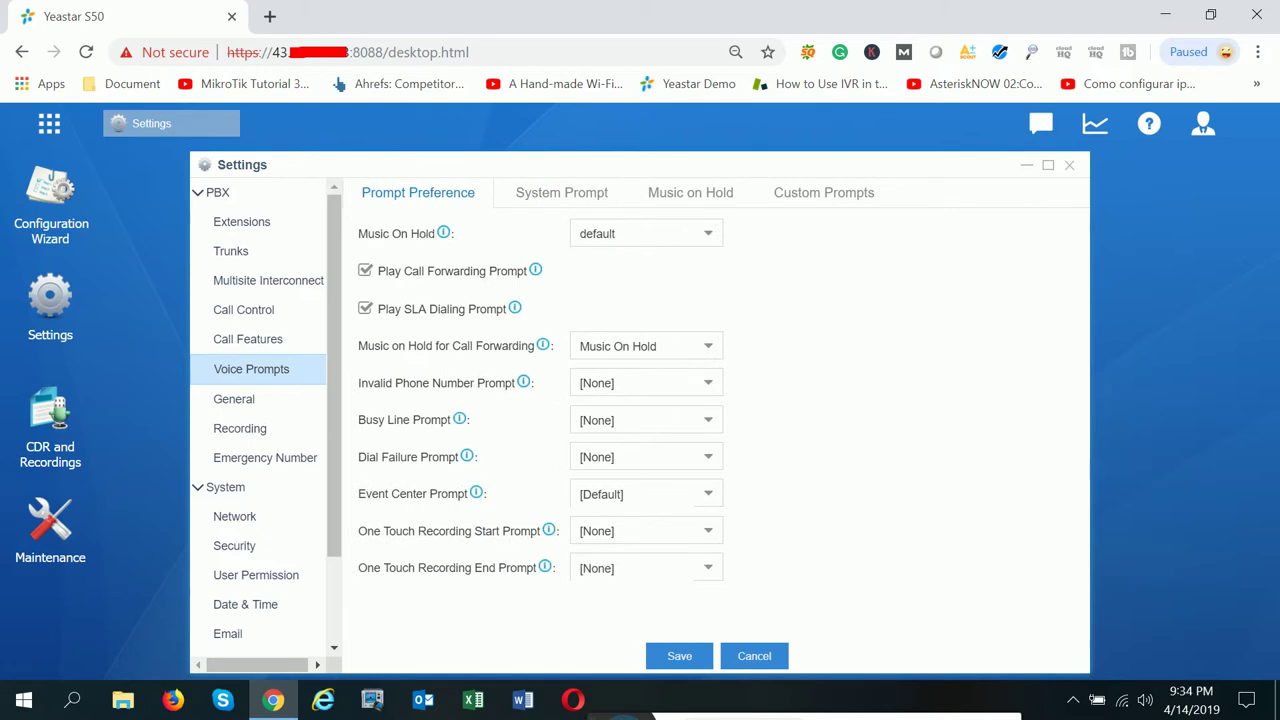
mouse_move(598, 714)
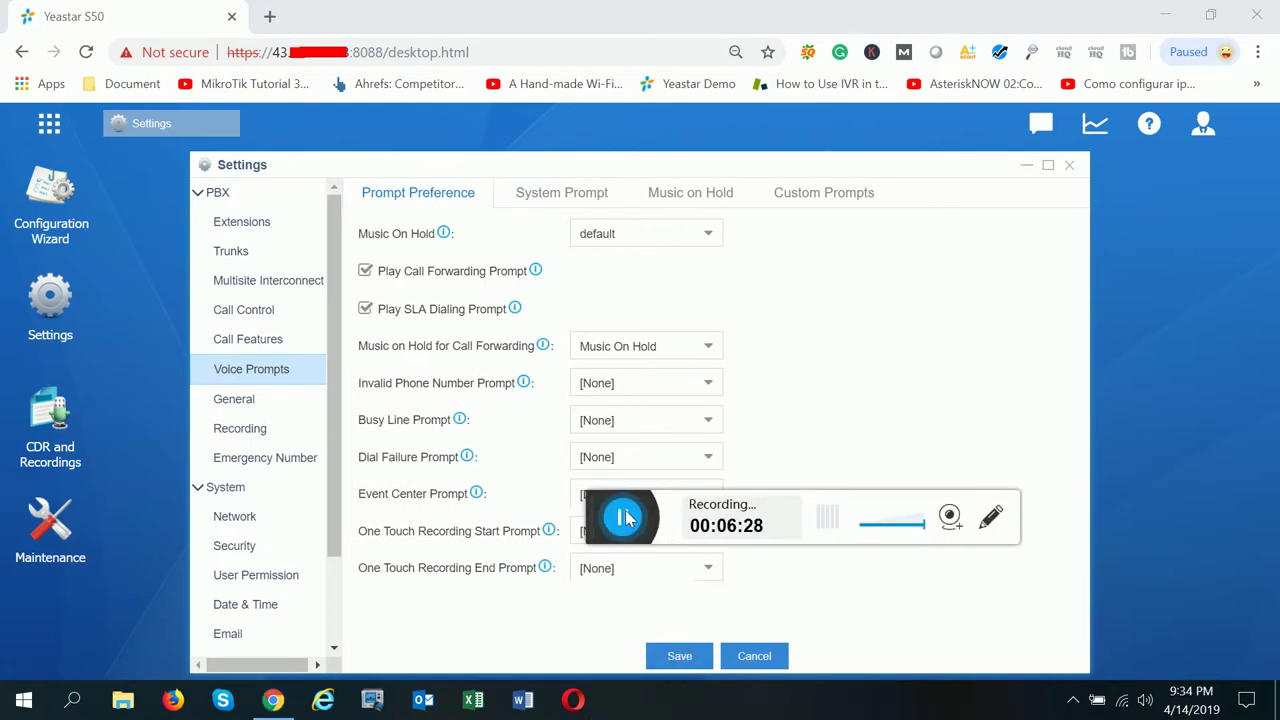
left_click_drag(625, 517, 578, 719)
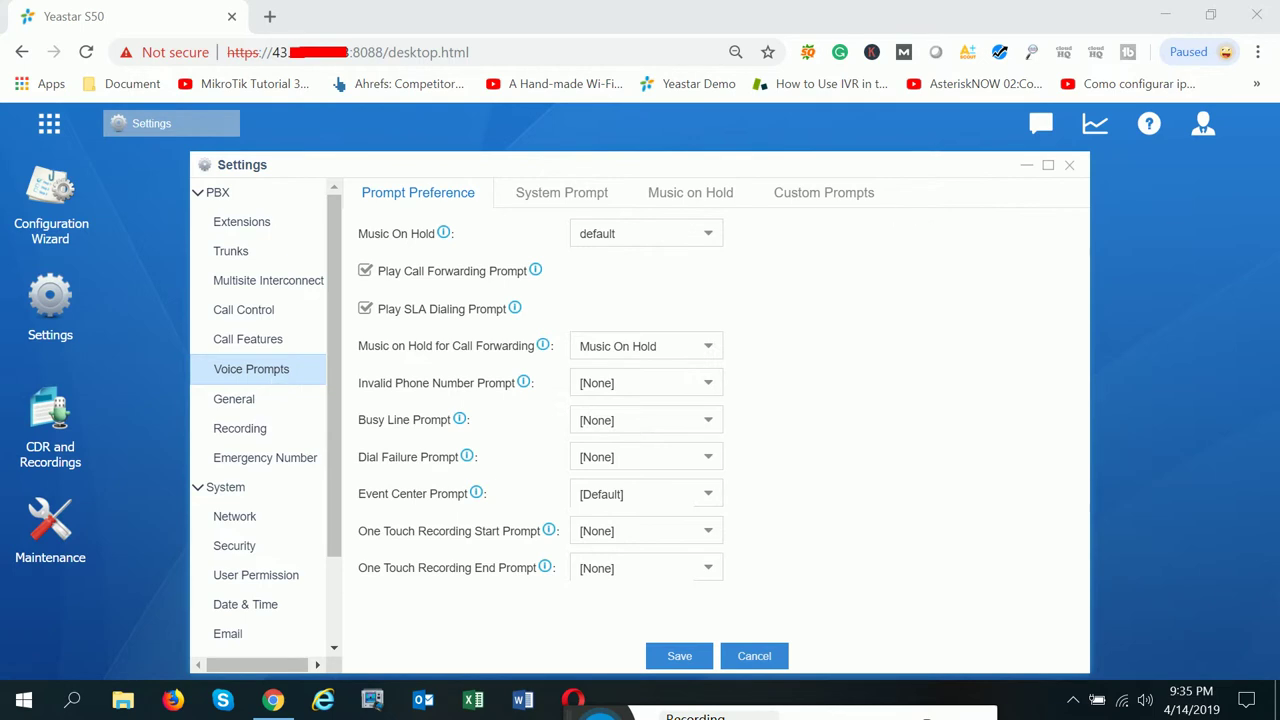
- Fill in a new custom prompt recording named IVR, look over the available extensions, and discard it without recording
left_click(827, 203)
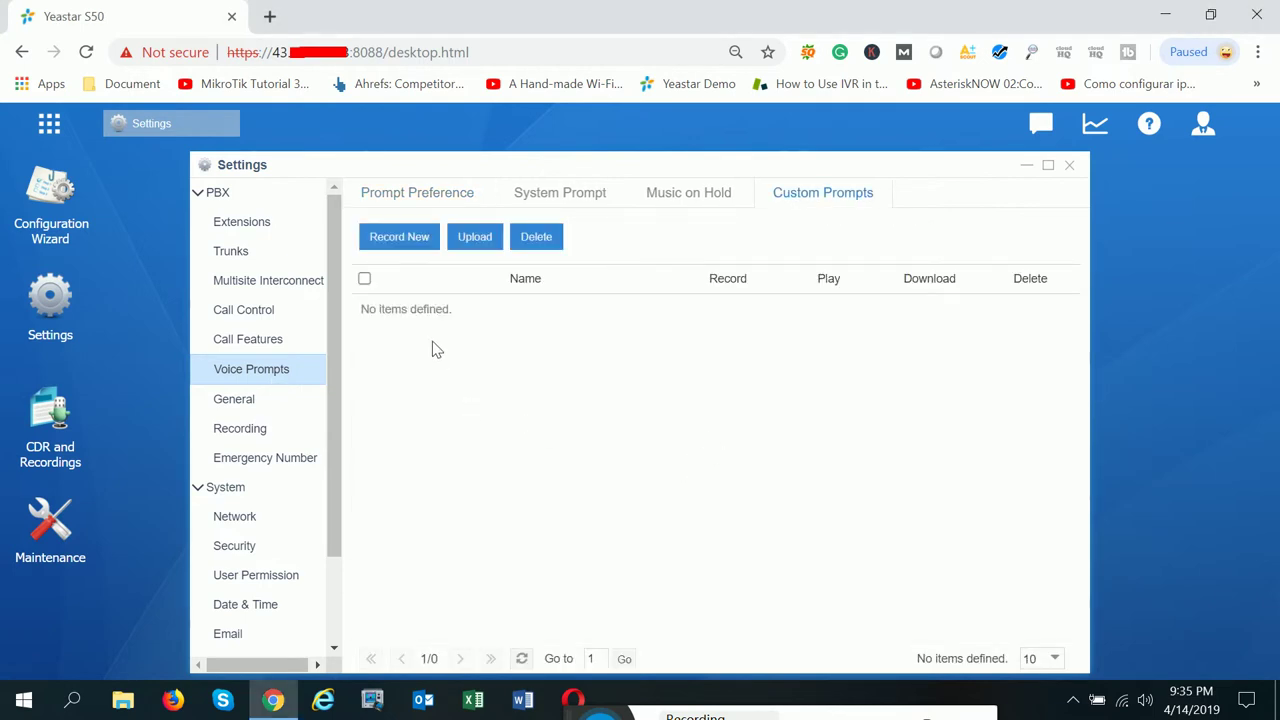
left_click(405, 245)
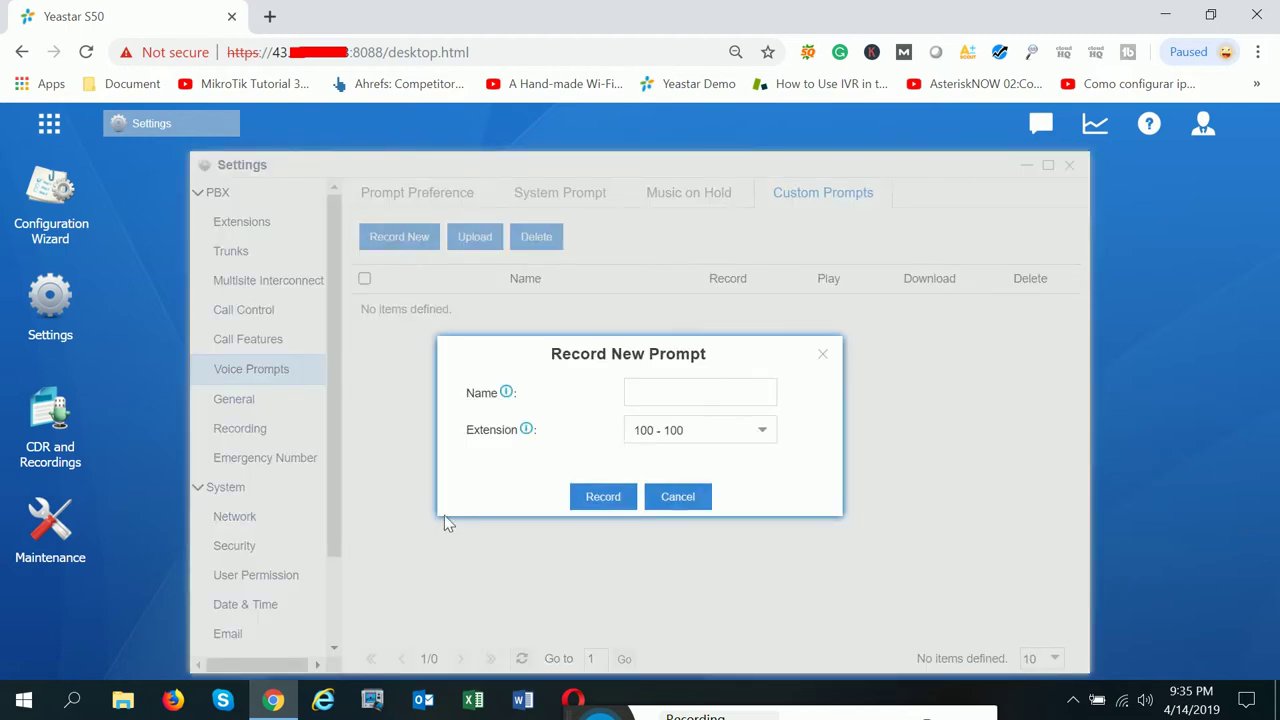
left_click(630, 392)
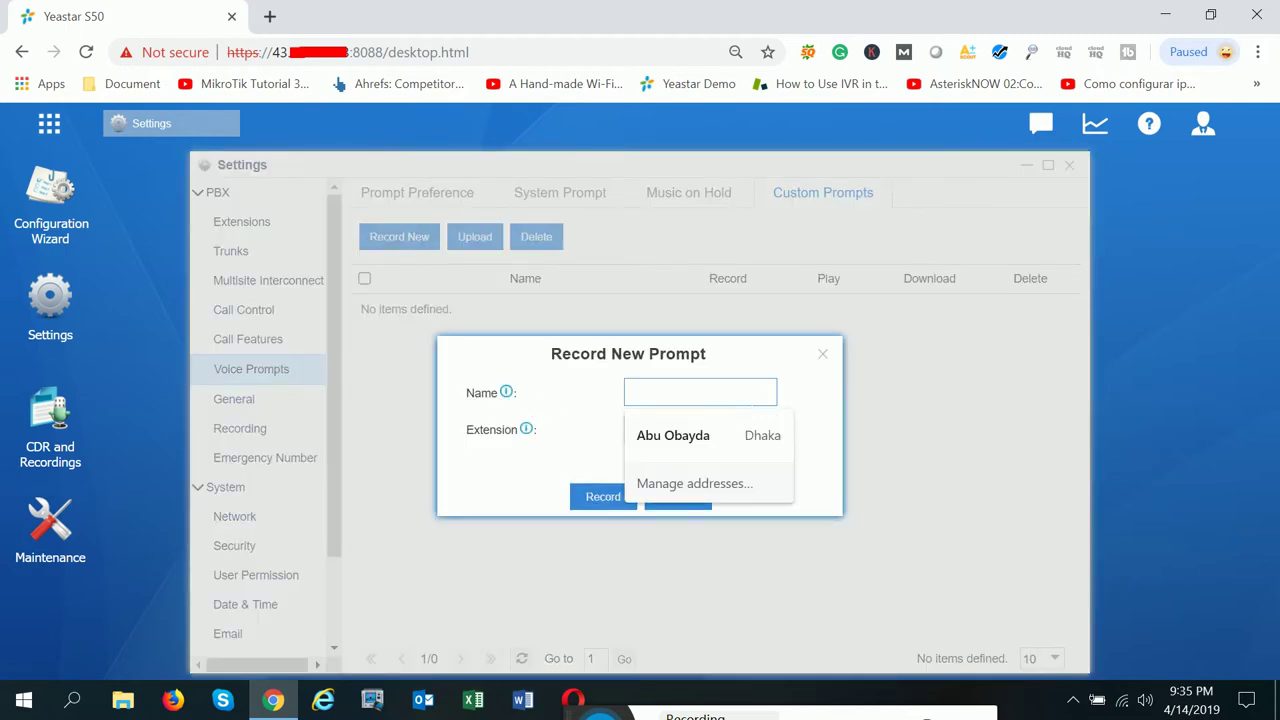
left_click(897, 380)
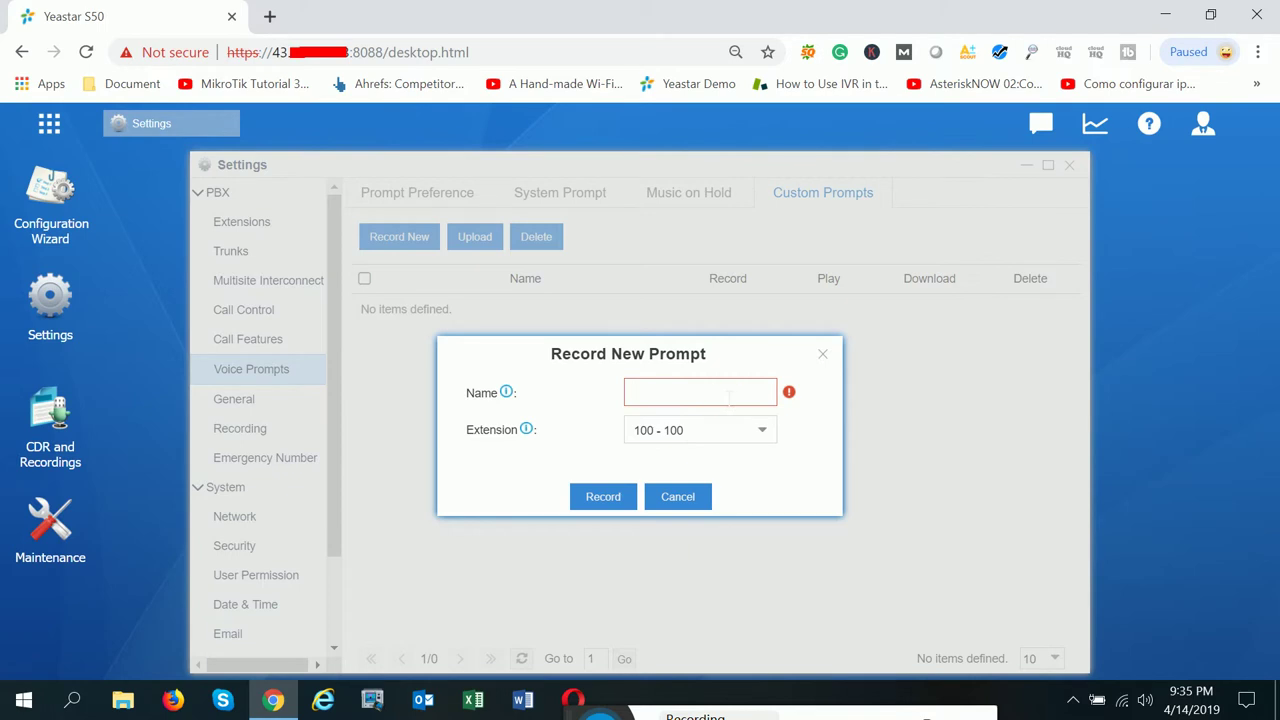
left_click(729, 398)
type("IVR")
type("Test")
key("BackSpace")
key("BackSpace")
key("BackSpace")
key("BackSpace")
left_click(760, 432)
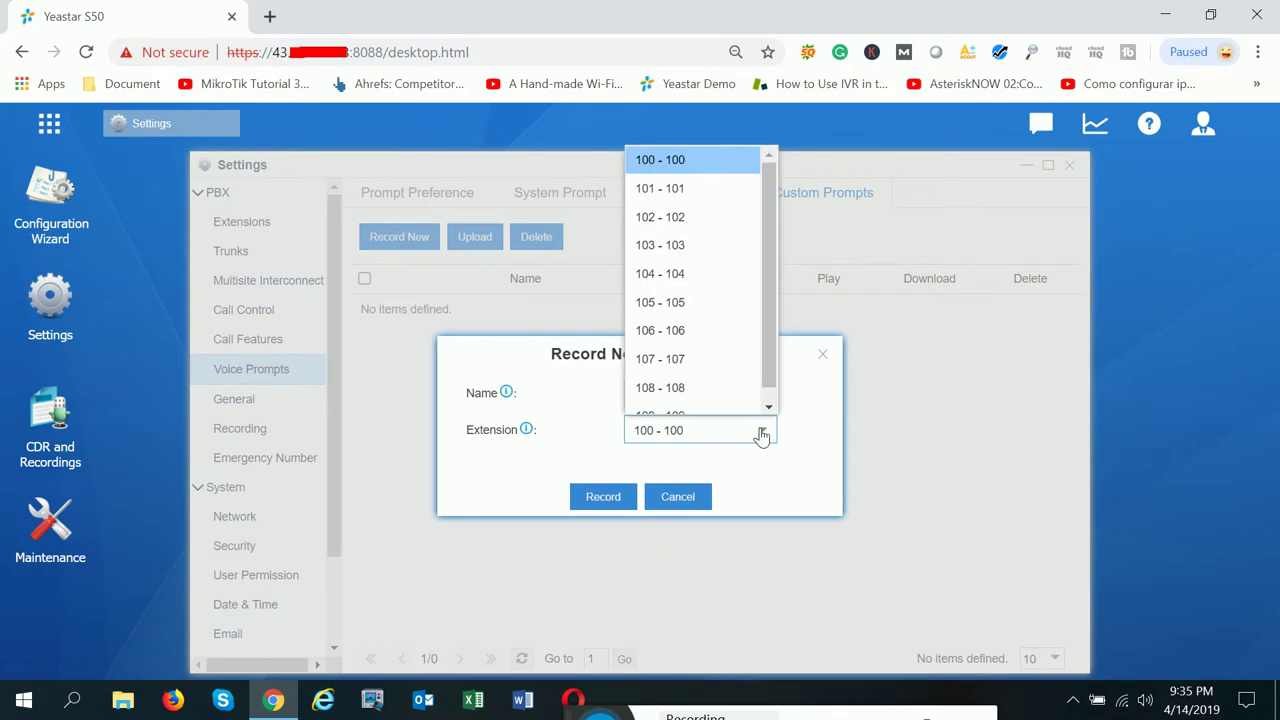
scroll(771, 340, "down", 1)
scroll(762, 330, "up", 1)
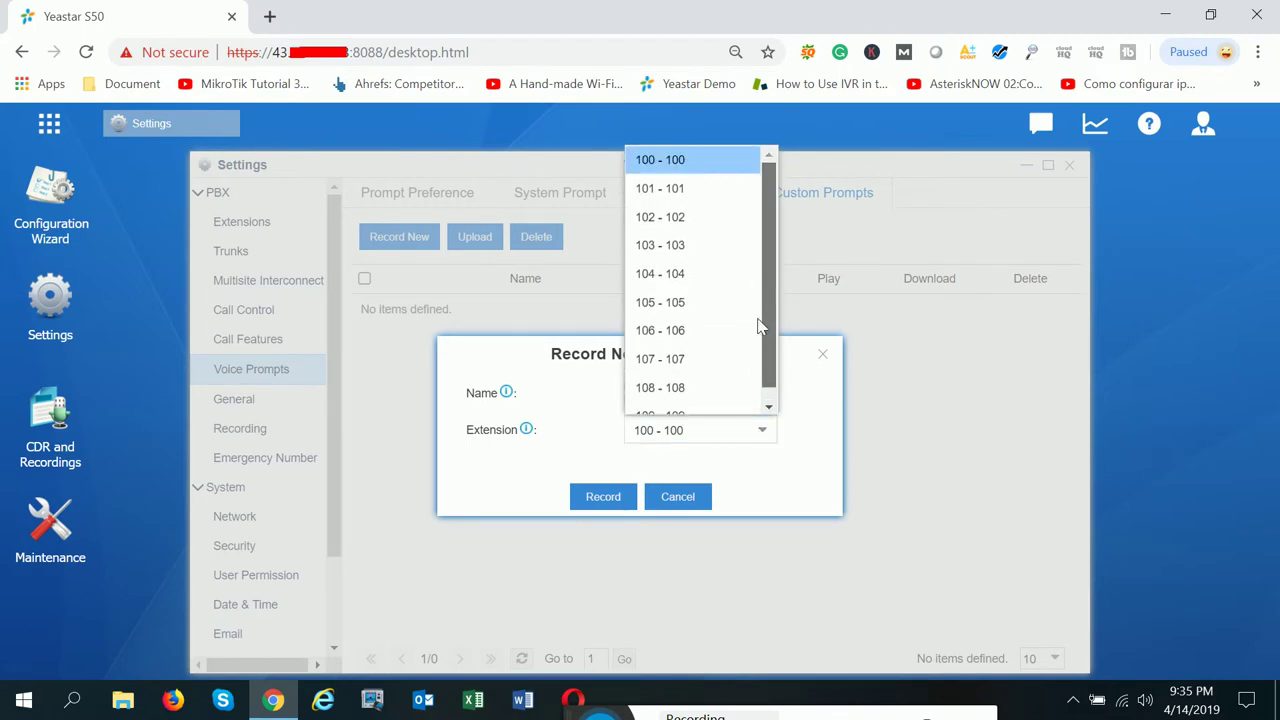
left_click(800, 460)
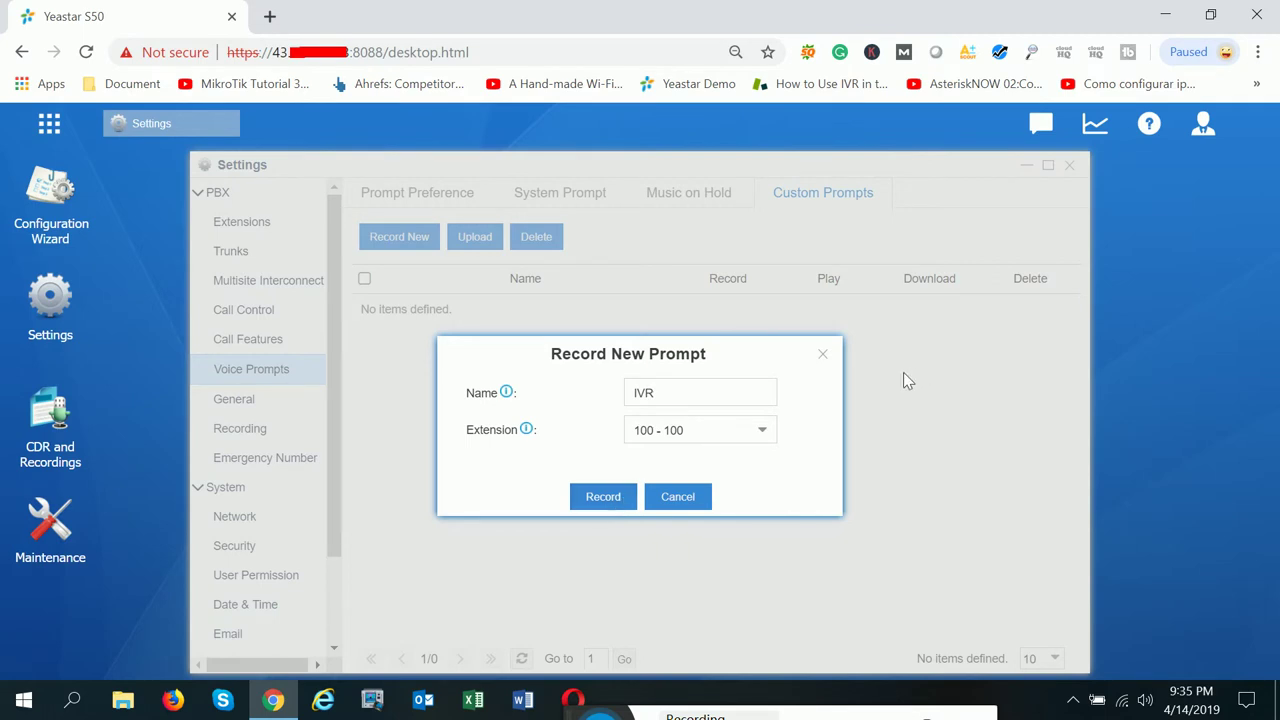
left_click(823, 354)
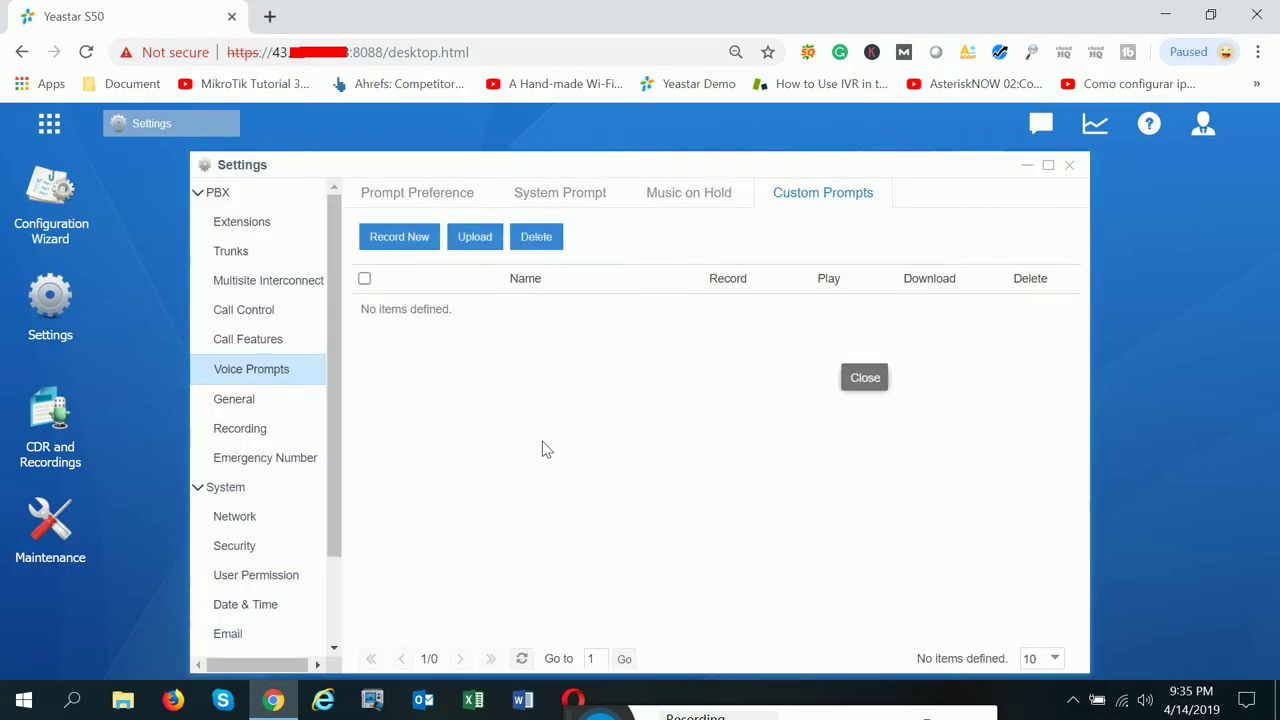
- Open the custom prompt upload dialog, examine the file type, size and format requirements, and close it without uploading
left_click(472, 240)
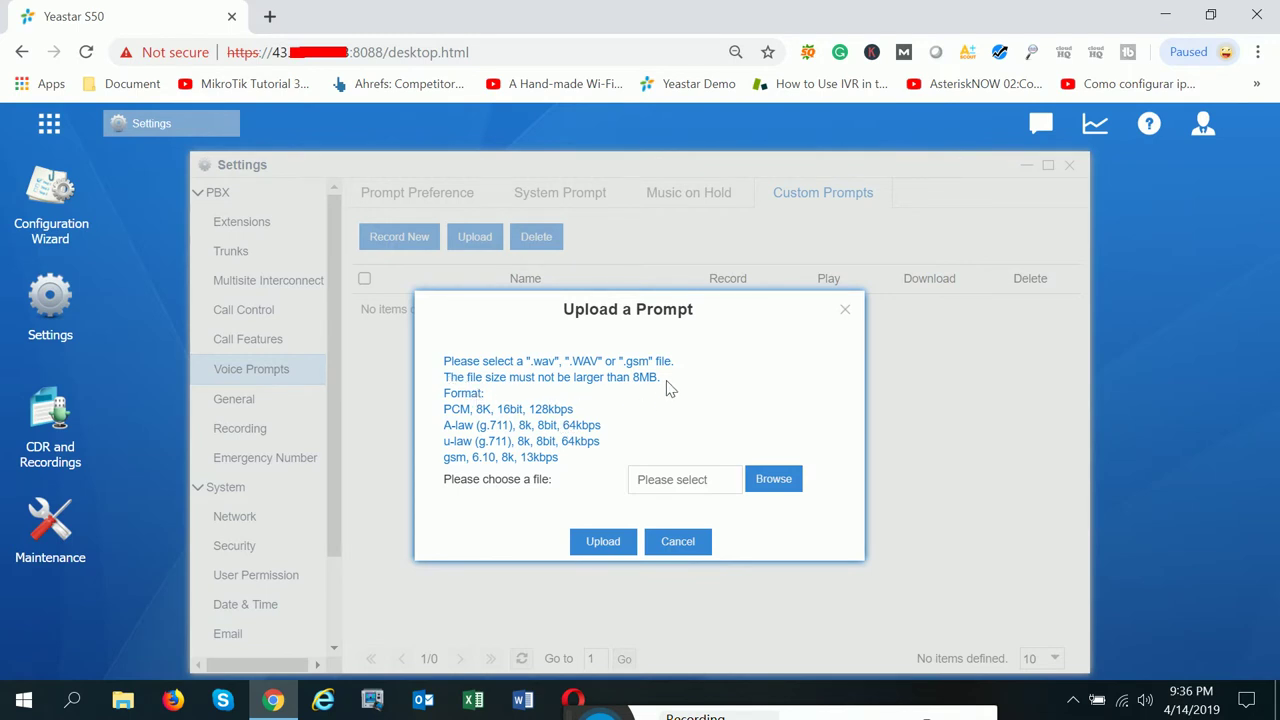
left_click_drag(668, 388, 441, 362)
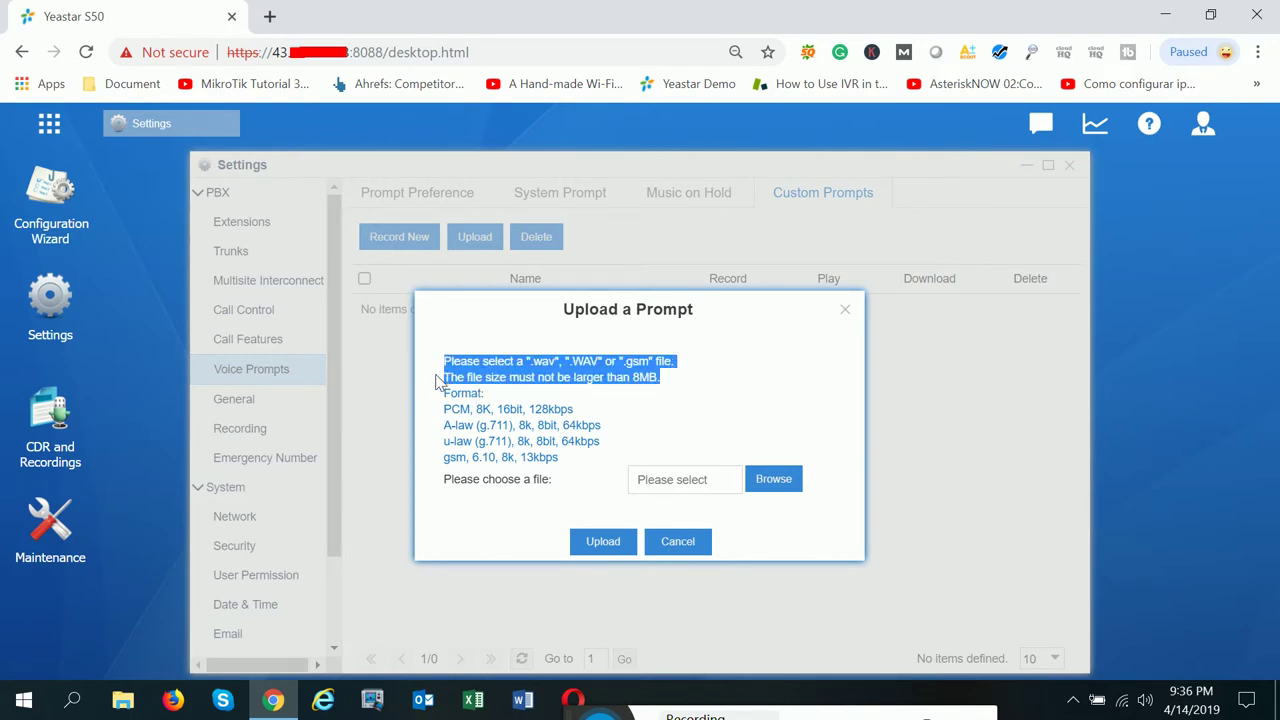
left_click(668, 390)
left_click_drag(670, 376, 436, 372)
left_click_drag(690, 390, 636, 388)
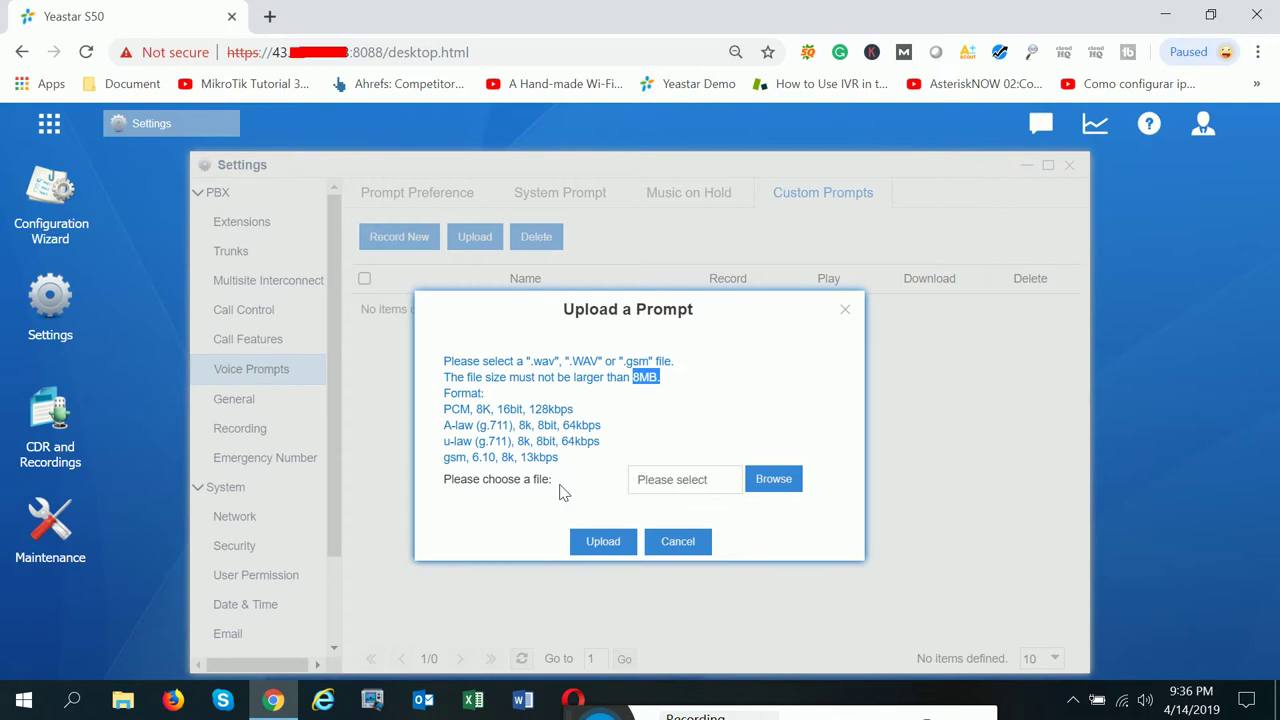
left_click_drag(610, 433, 434, 428)
left_click(588, 467)
left_click_drag(588, 467, 434, 414)
left_click(500, 440)
left_click(573, 413)
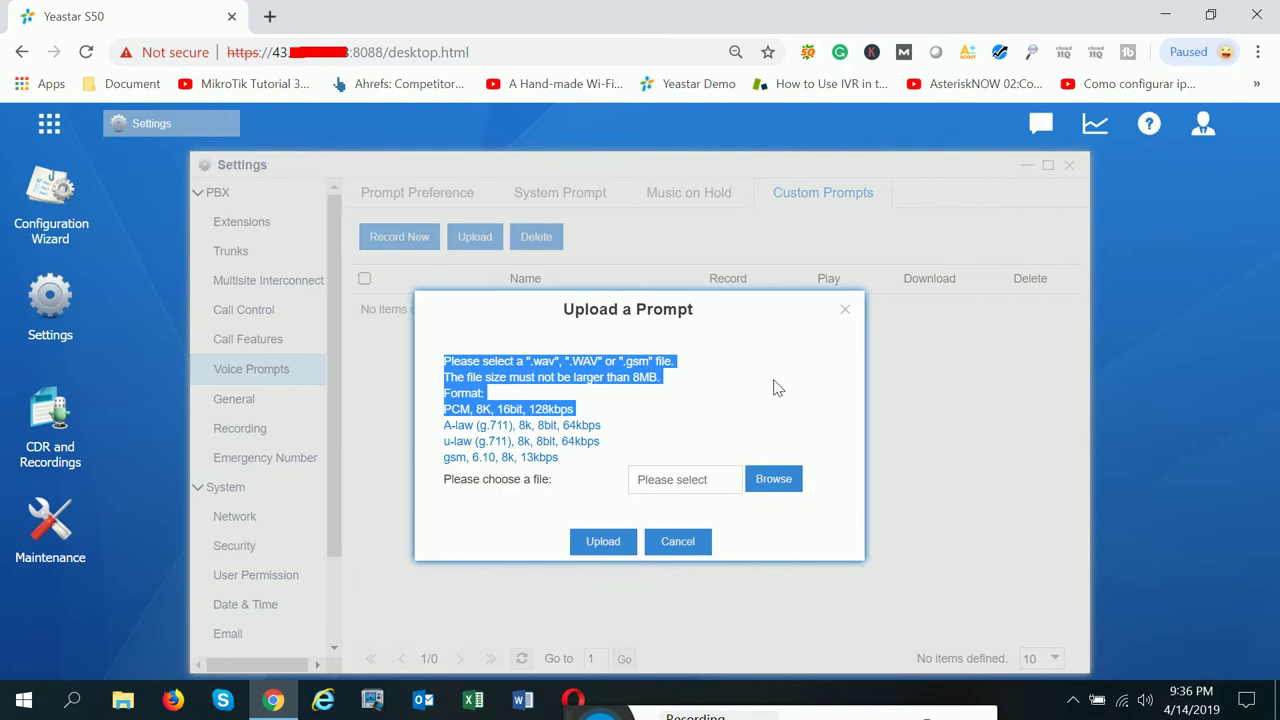
left_click(845, 309)
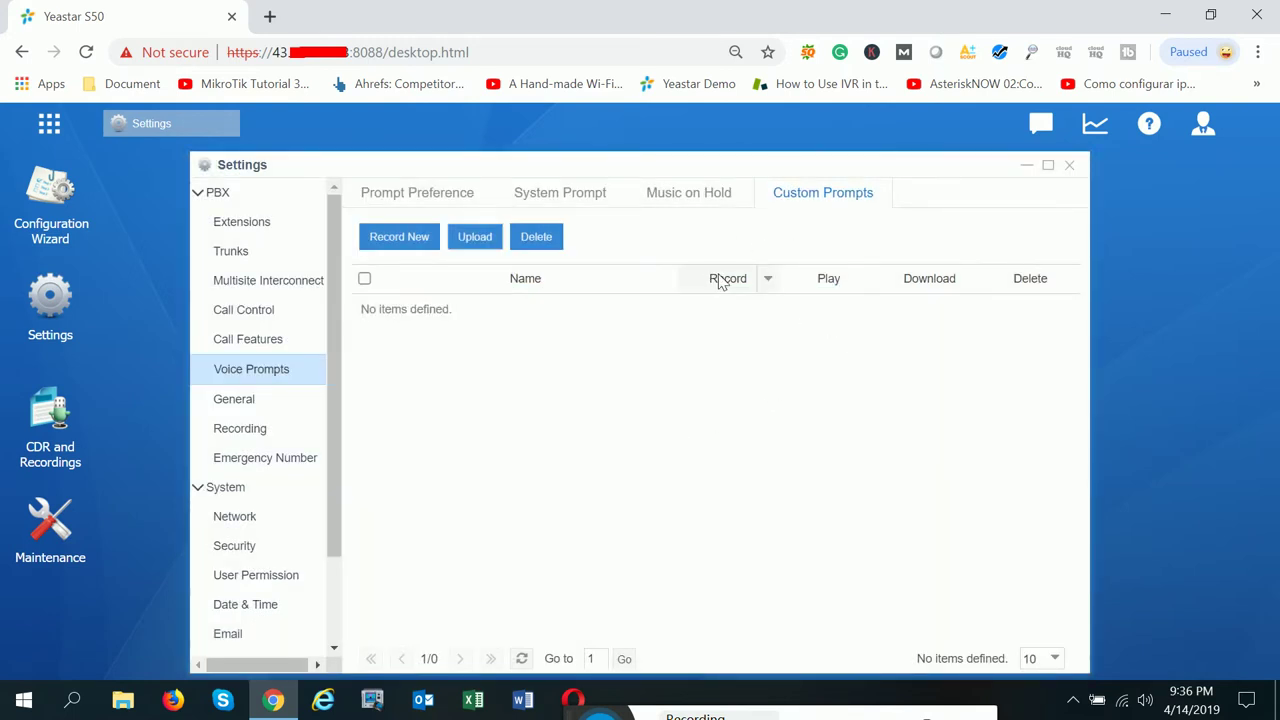
- Look through the music on hold files, the prompt preferences and the custom prompts list
left_click(688, 192)
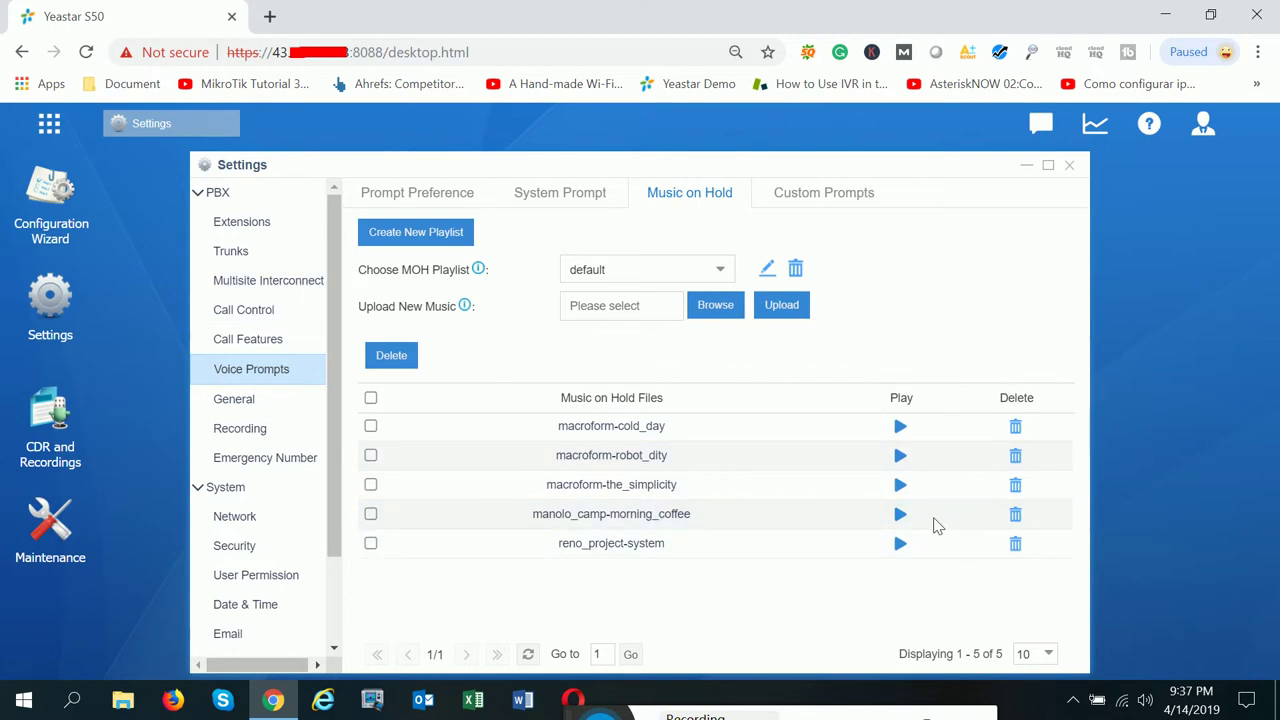
left_click(811, 211)
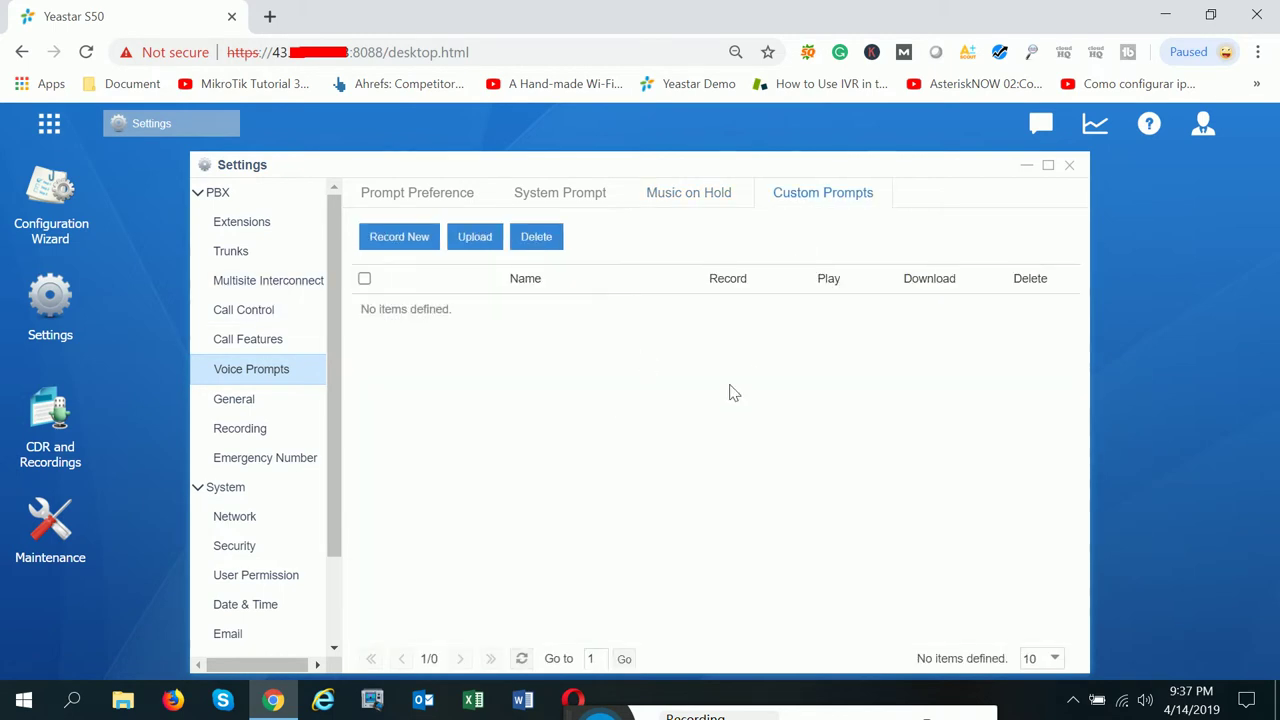
left_click(700, 200)
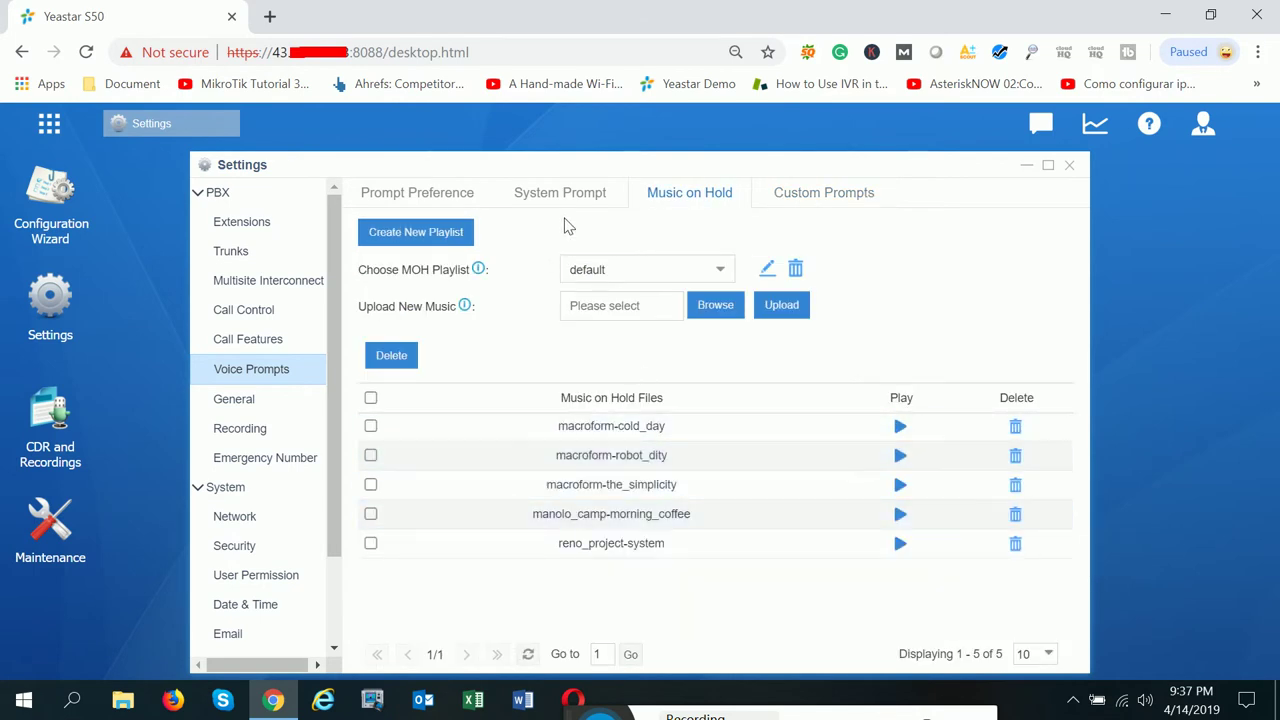
left_click(424, 200)
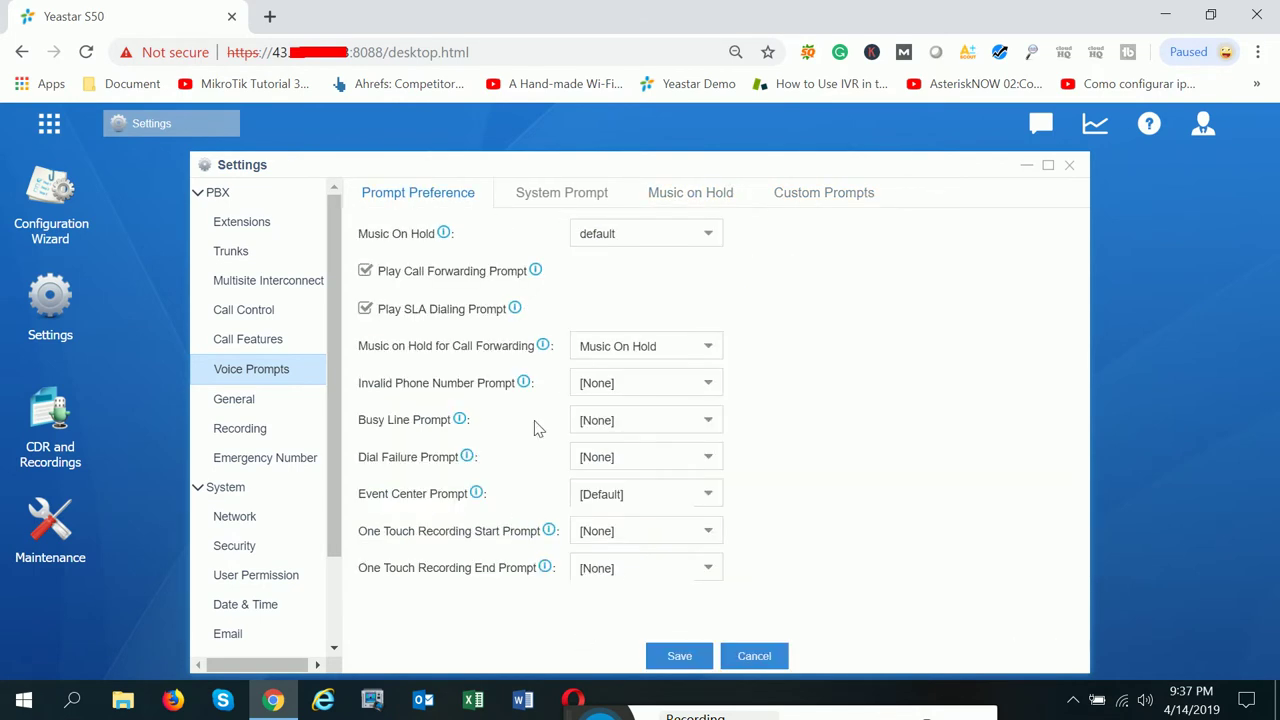
left_click(797, 200)
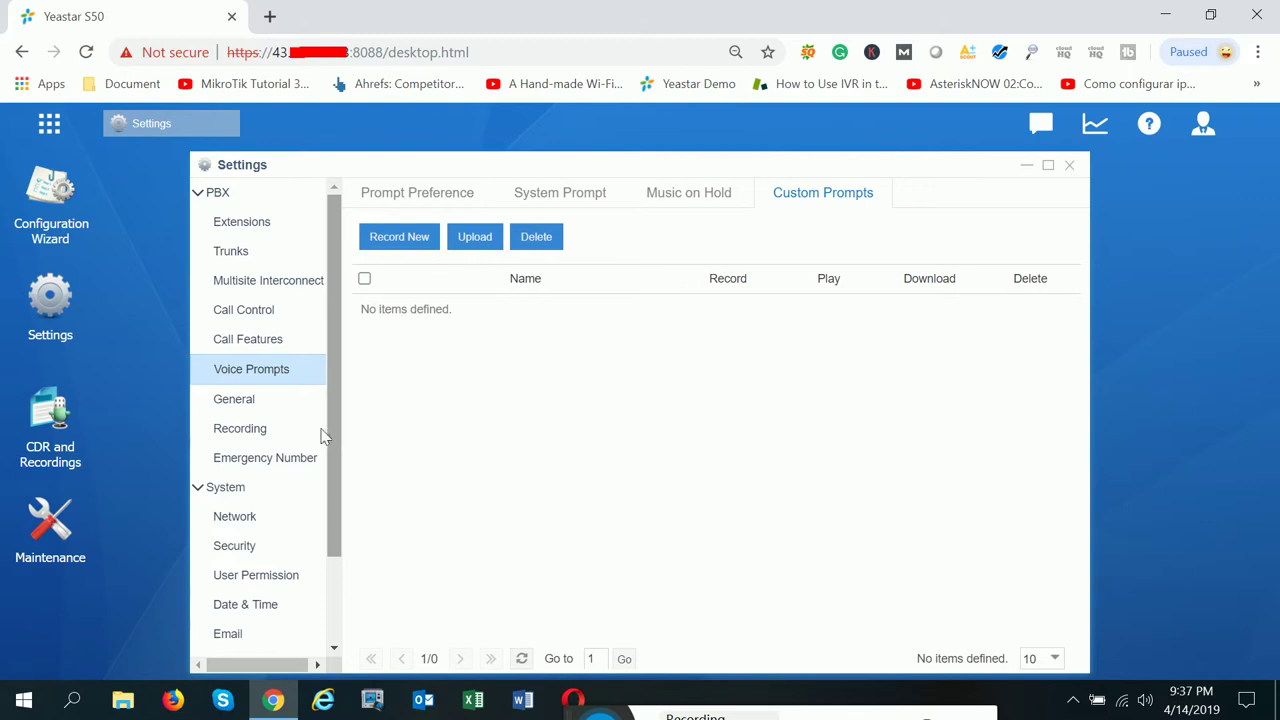
- Delete IVR 6500 from Call Features and apply the change
left_click(273, 346)
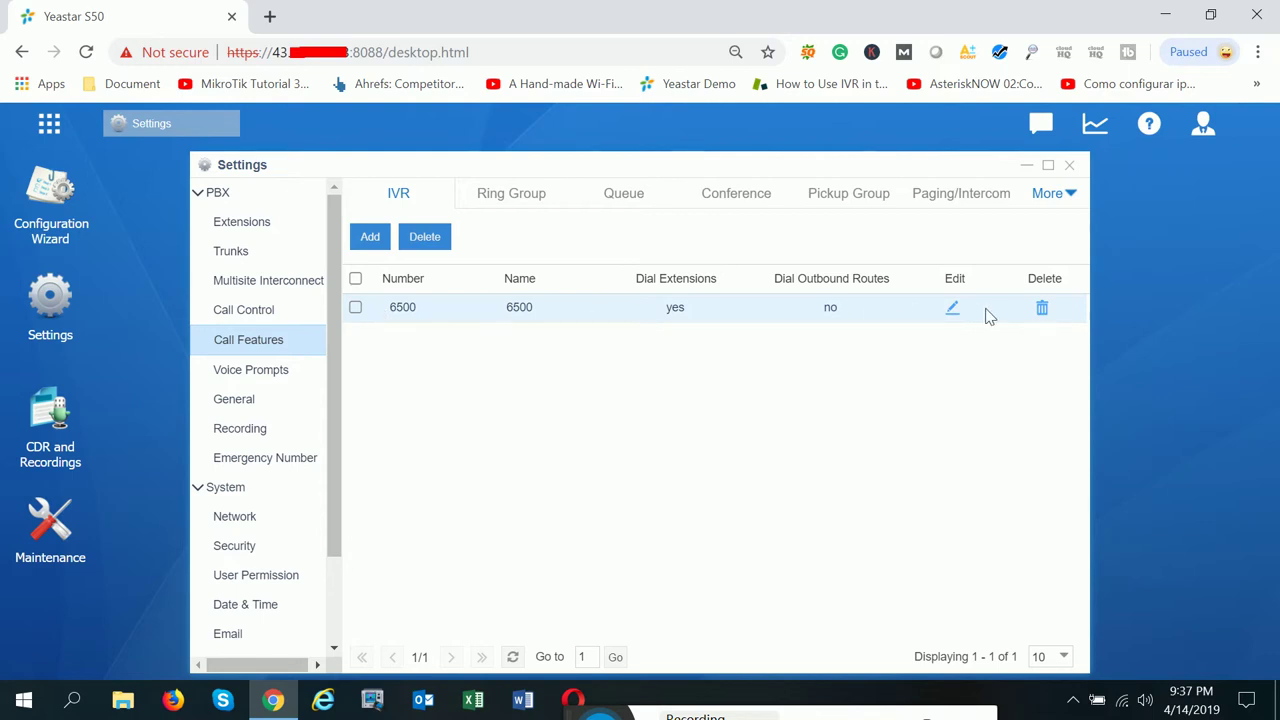
left_click(1042, 309)
left_click(622, 440)
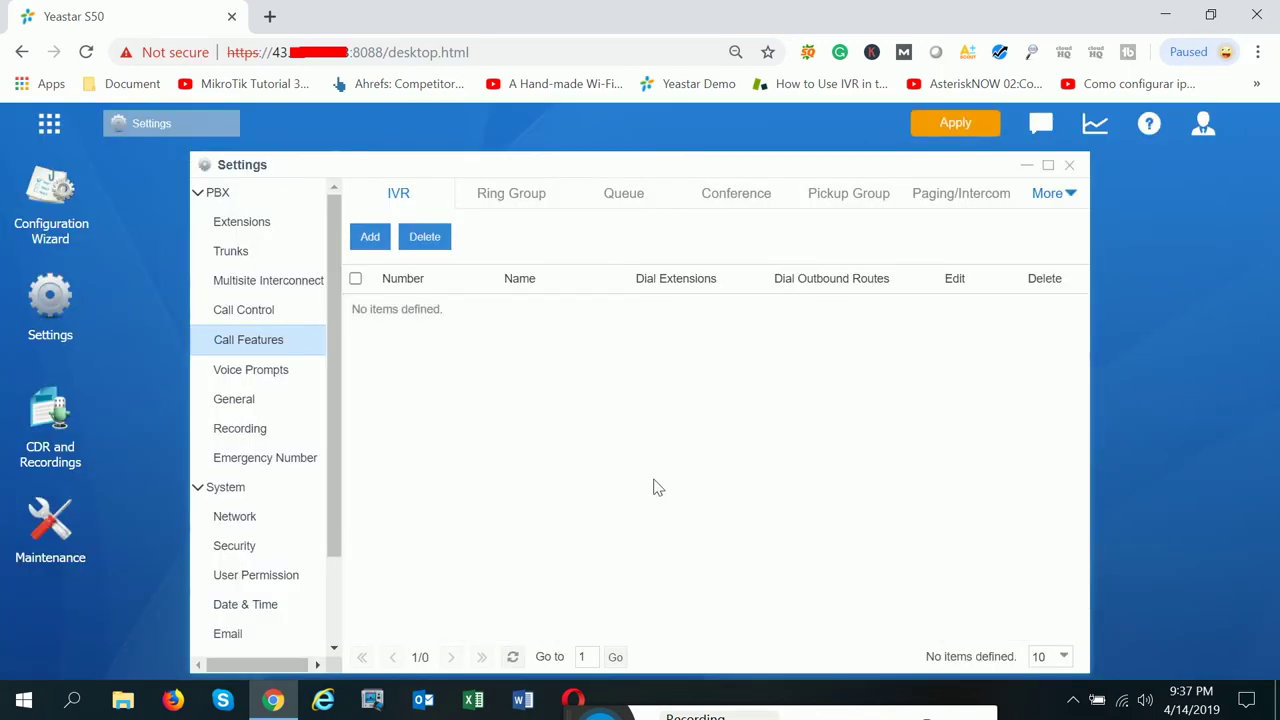
left_click(922, 124)
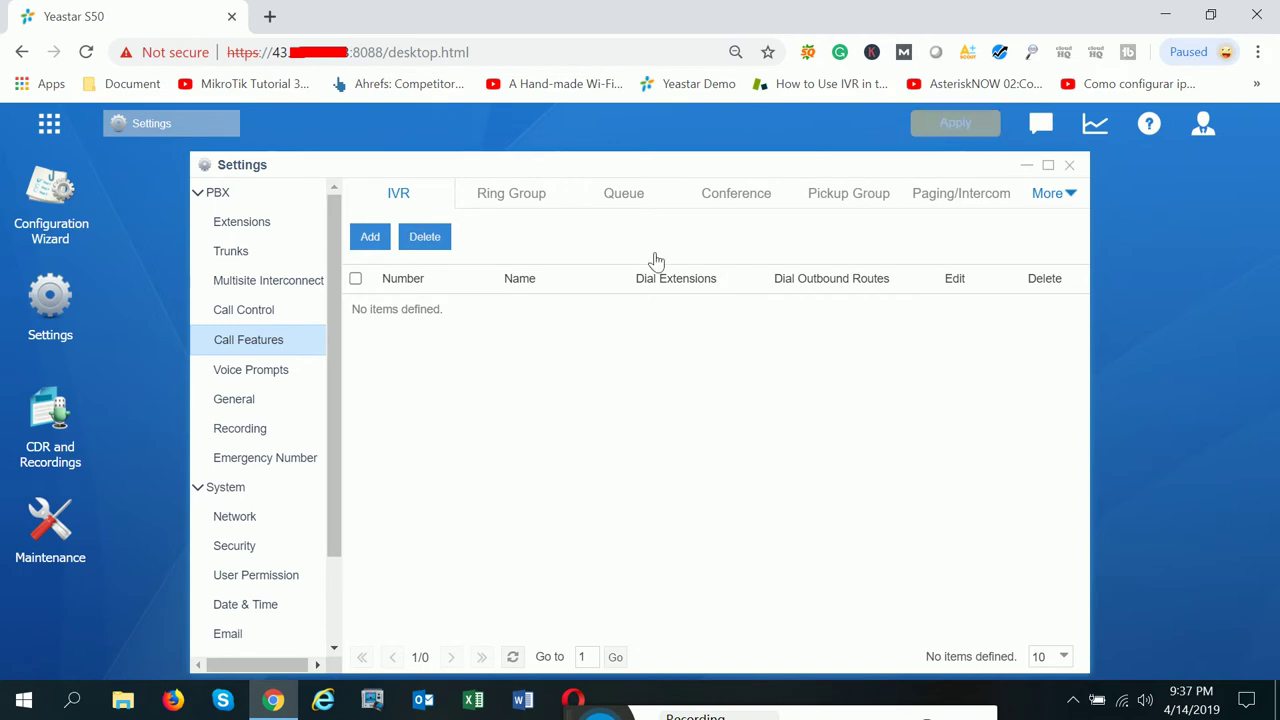
- Add and save an IVR with number and name 6500, the default prompt, and repeat count and timeouts of 3
left_click(370, 237)
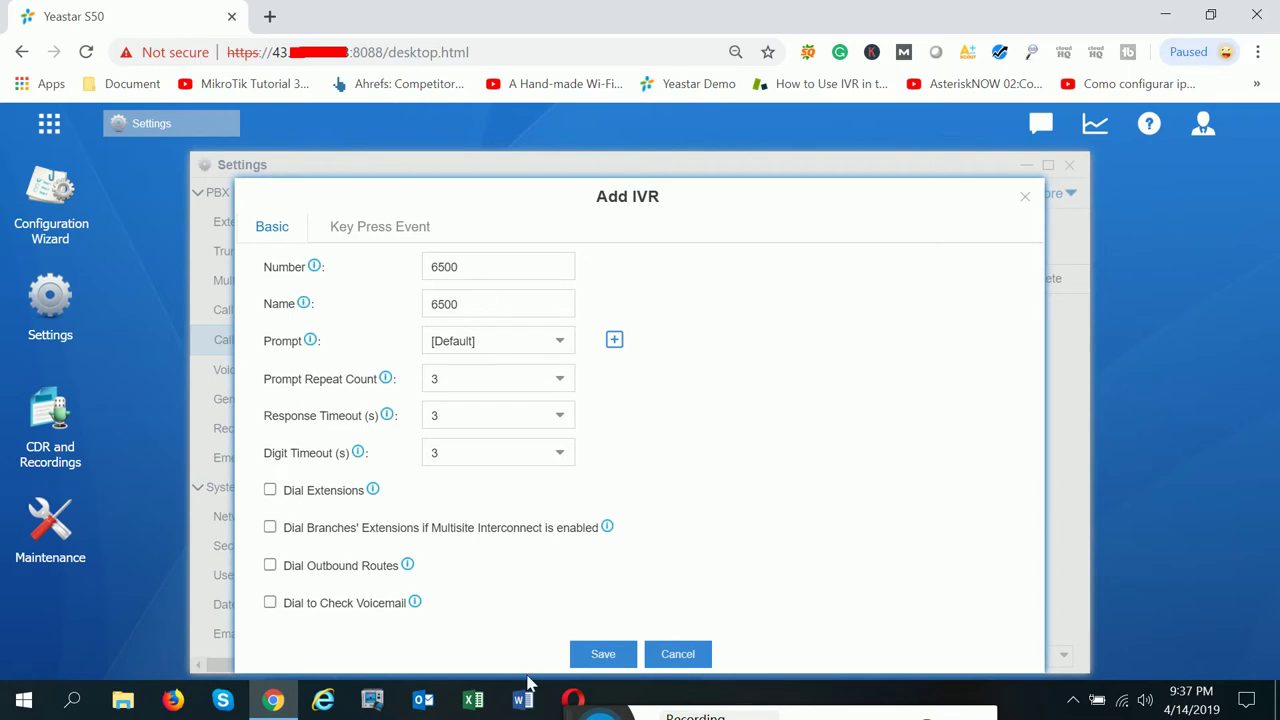
left_click(601, 656)
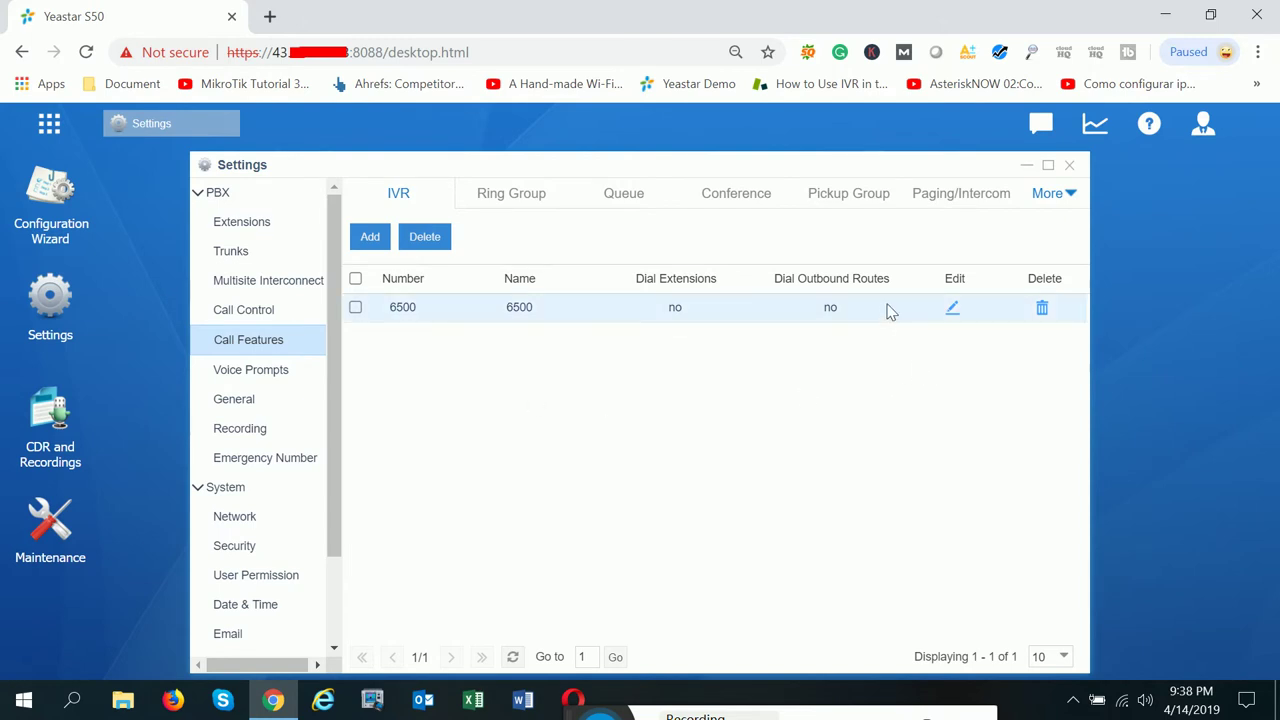
- Look through the ring group, conference, pickup group and paging/intercom features, and return to the IVR list
left_click(548, 201)
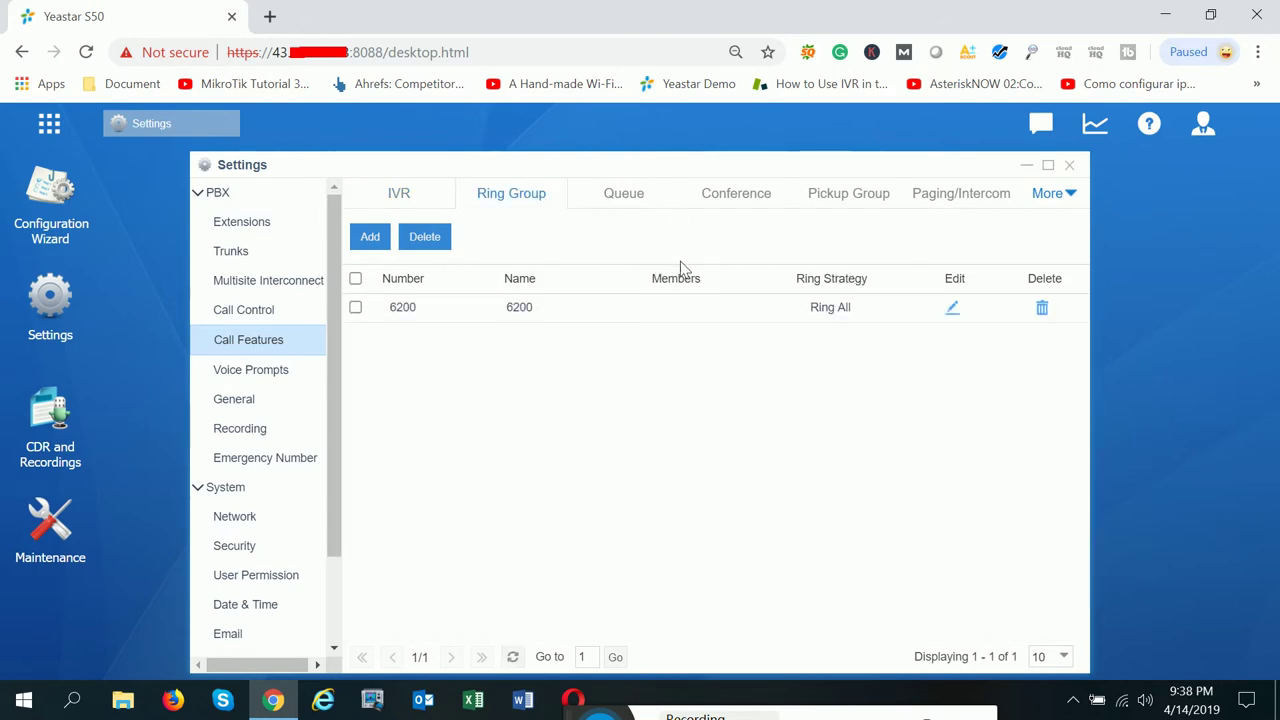
left_click(739, 206)
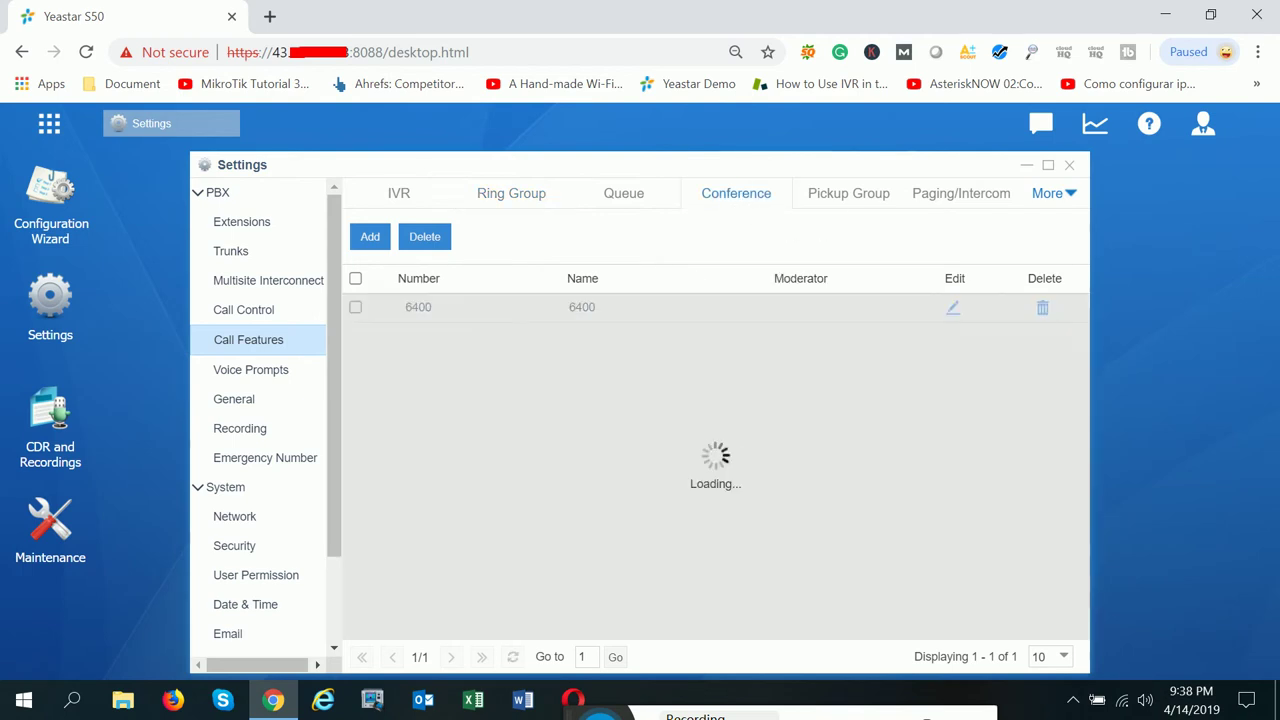
left_click(866, 210)
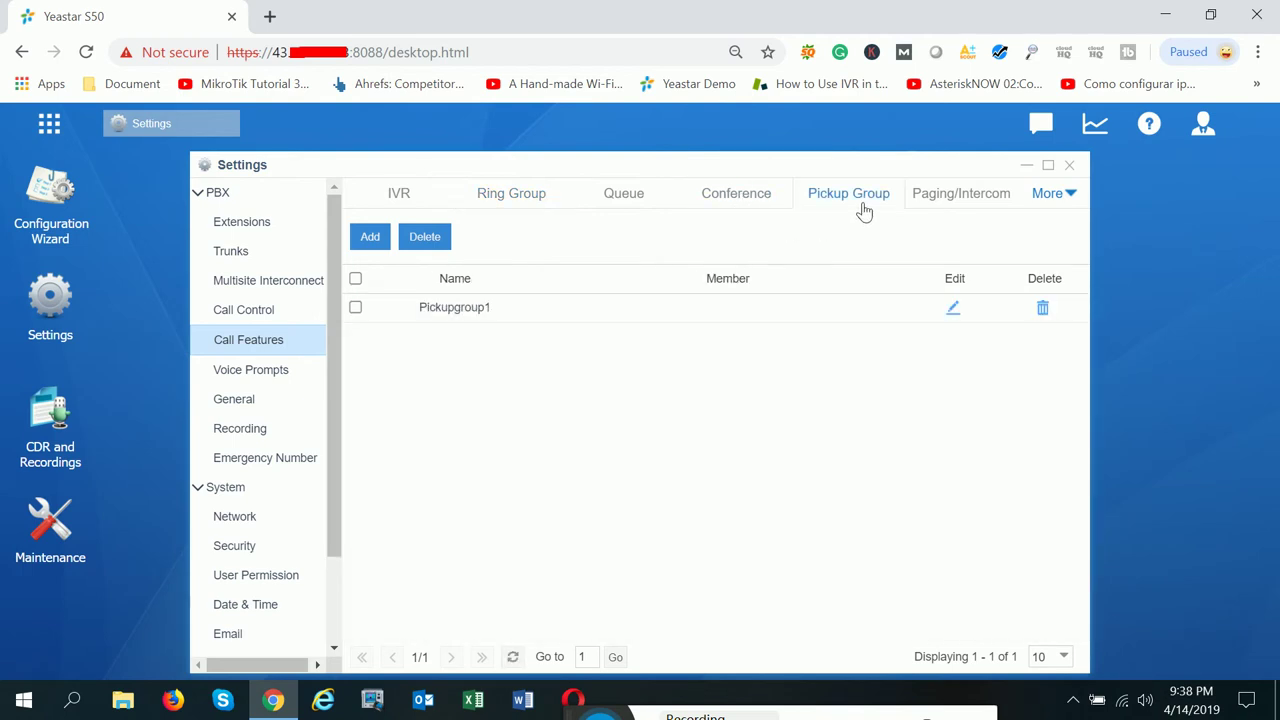
left_click(958, 205)
left_click(400, 206)
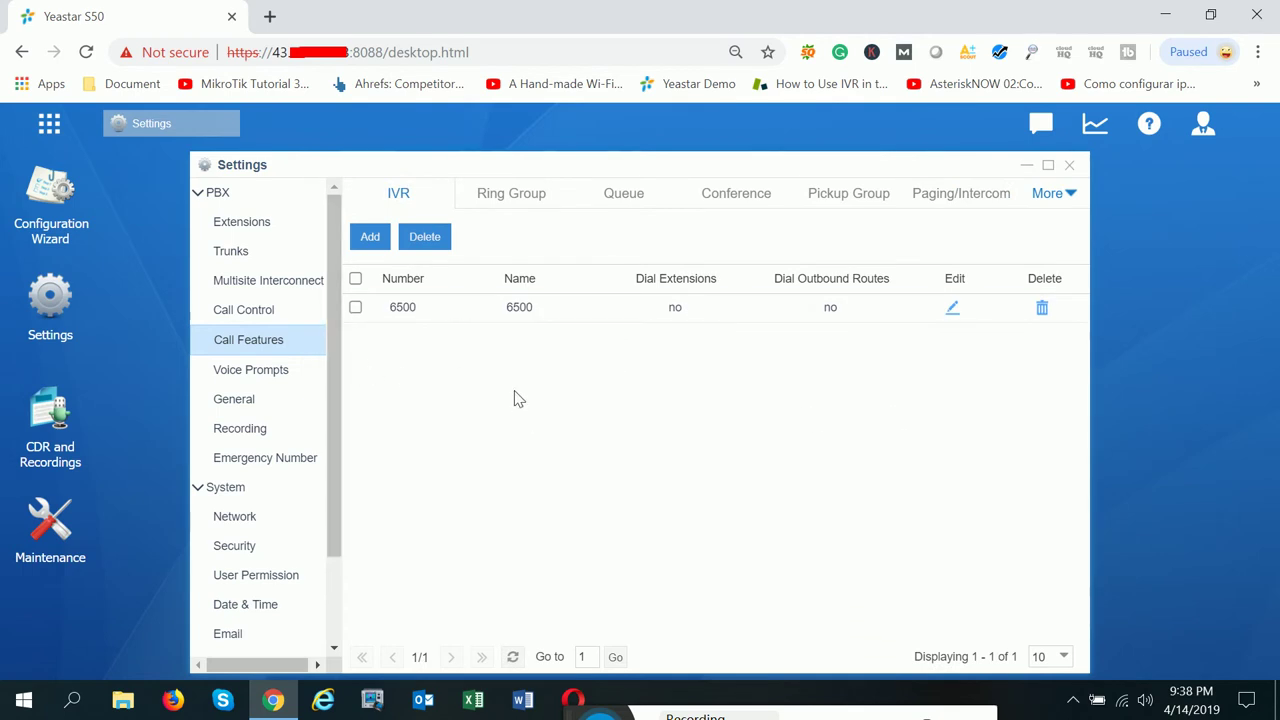
- Open IVR 6500 for editing and review its number and name fields
left_click(955, 312)
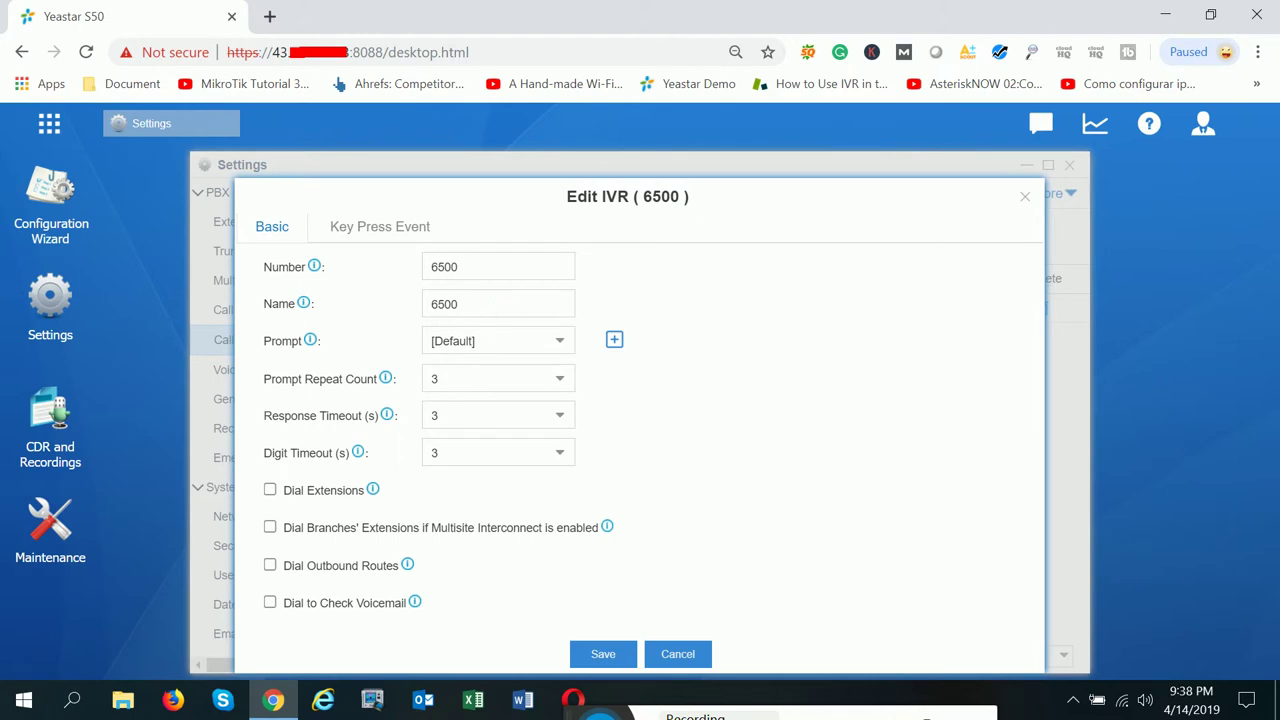
key("Tab")
key("shift+Tab")
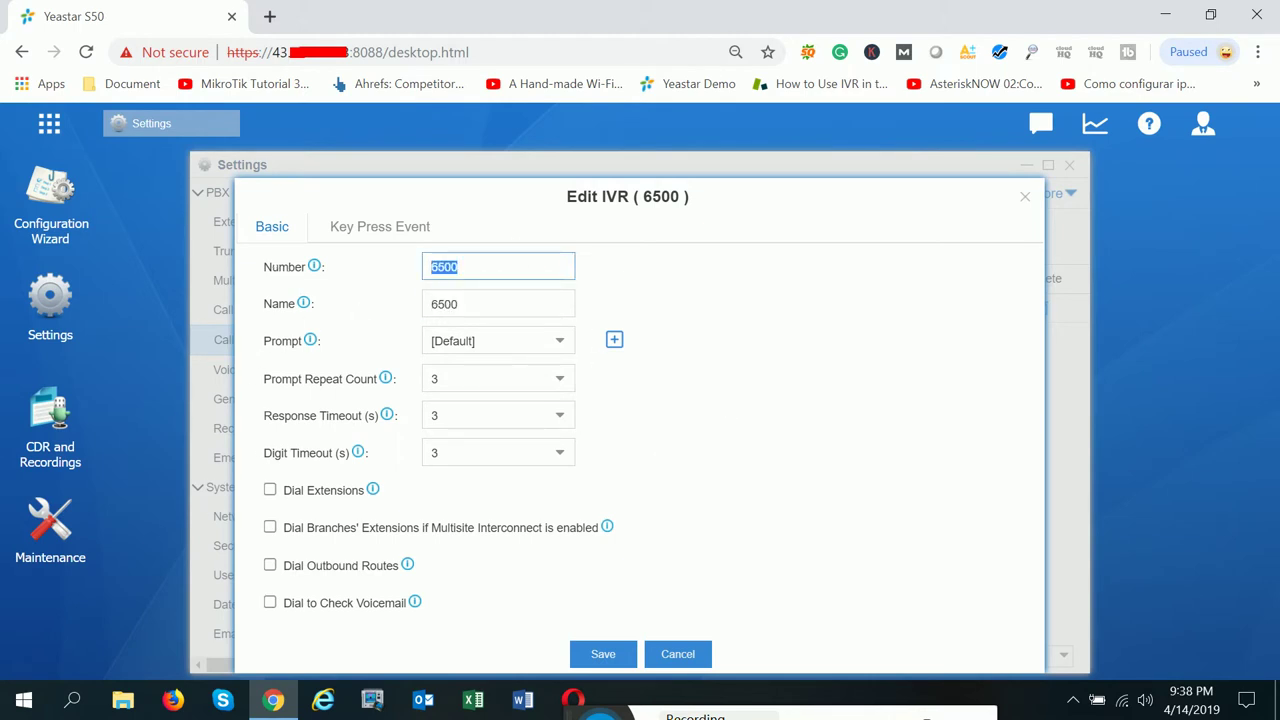
key("Tab")
left_click(514, 314)
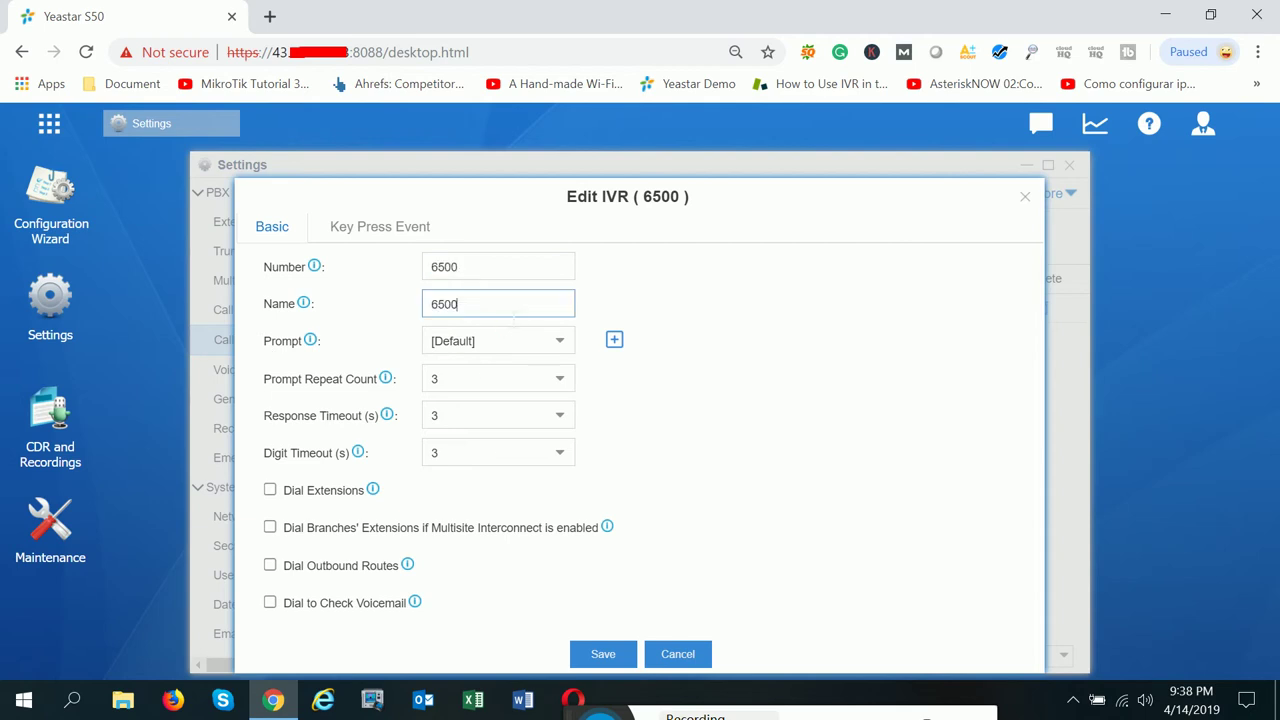
key("ctrl+a")
key("shift+Tab")
left_click(808, 340)
- Review the prompt choices and prompt description of IVR 6500, and save it with the default prompt
left_click(557, 350)
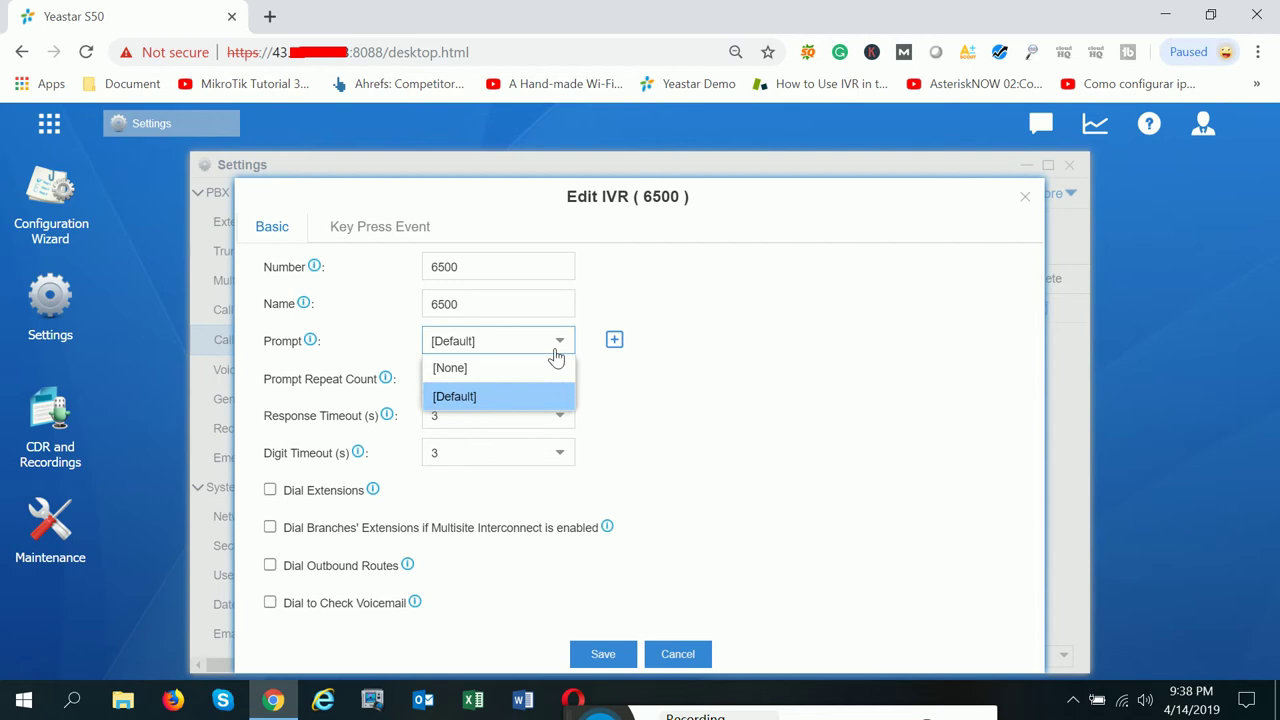
left_click(755, 366)
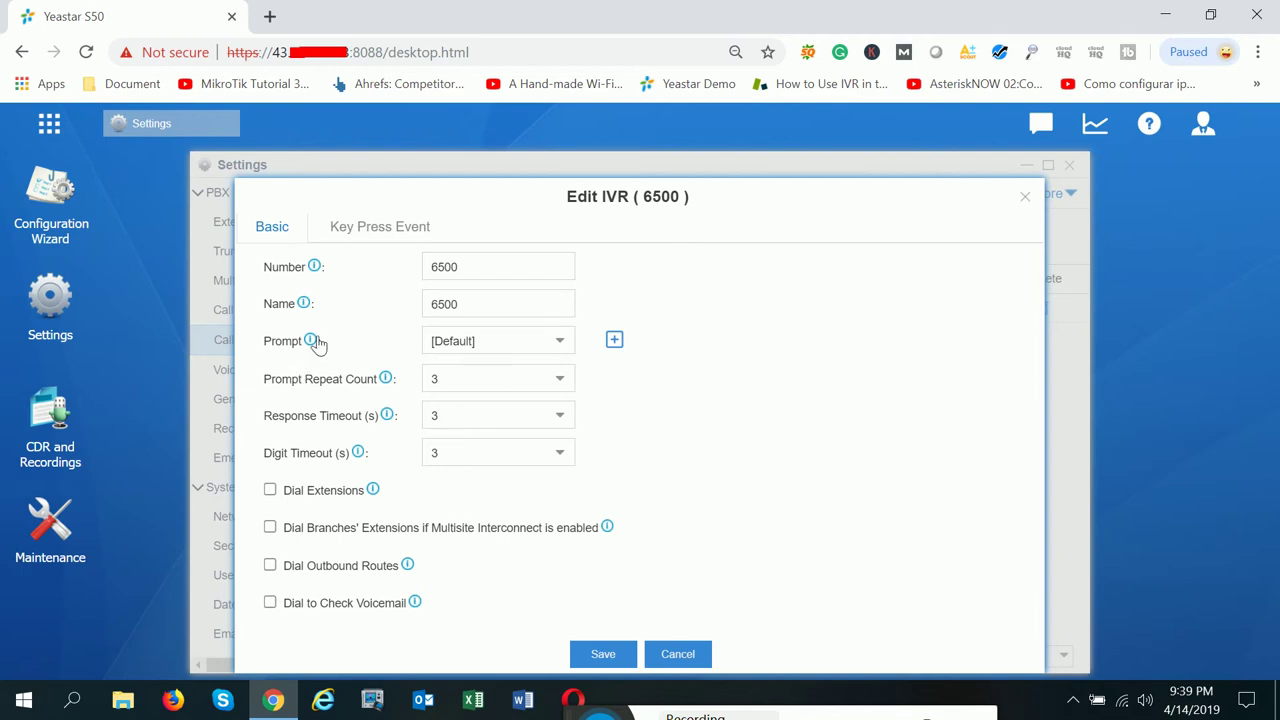
mouse_move(316, 342)
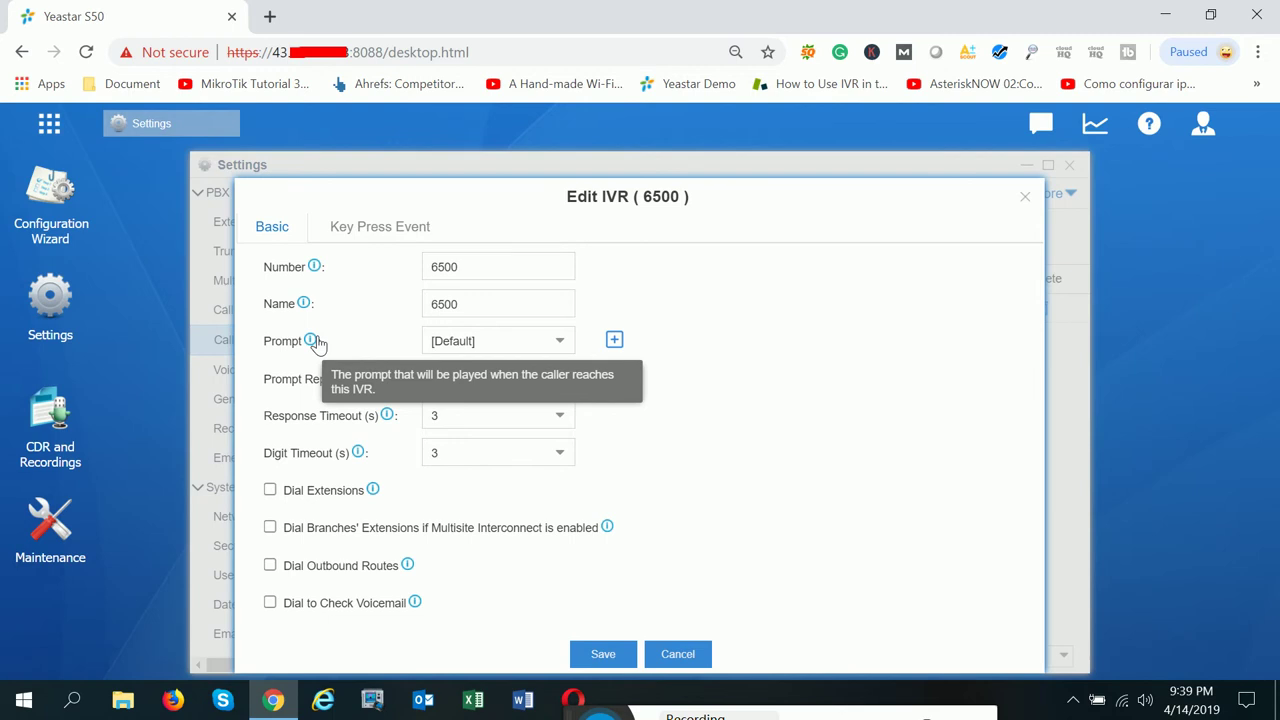
left_click(561, 340)
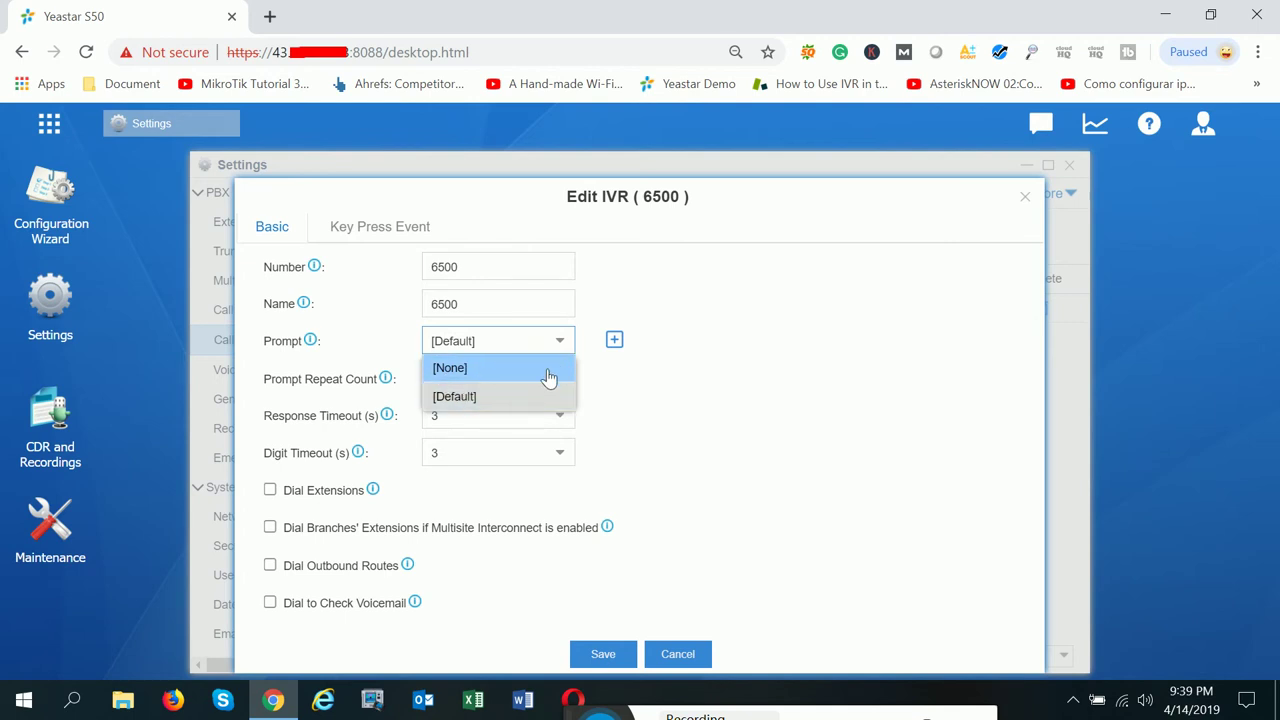
left_click(715, 380)
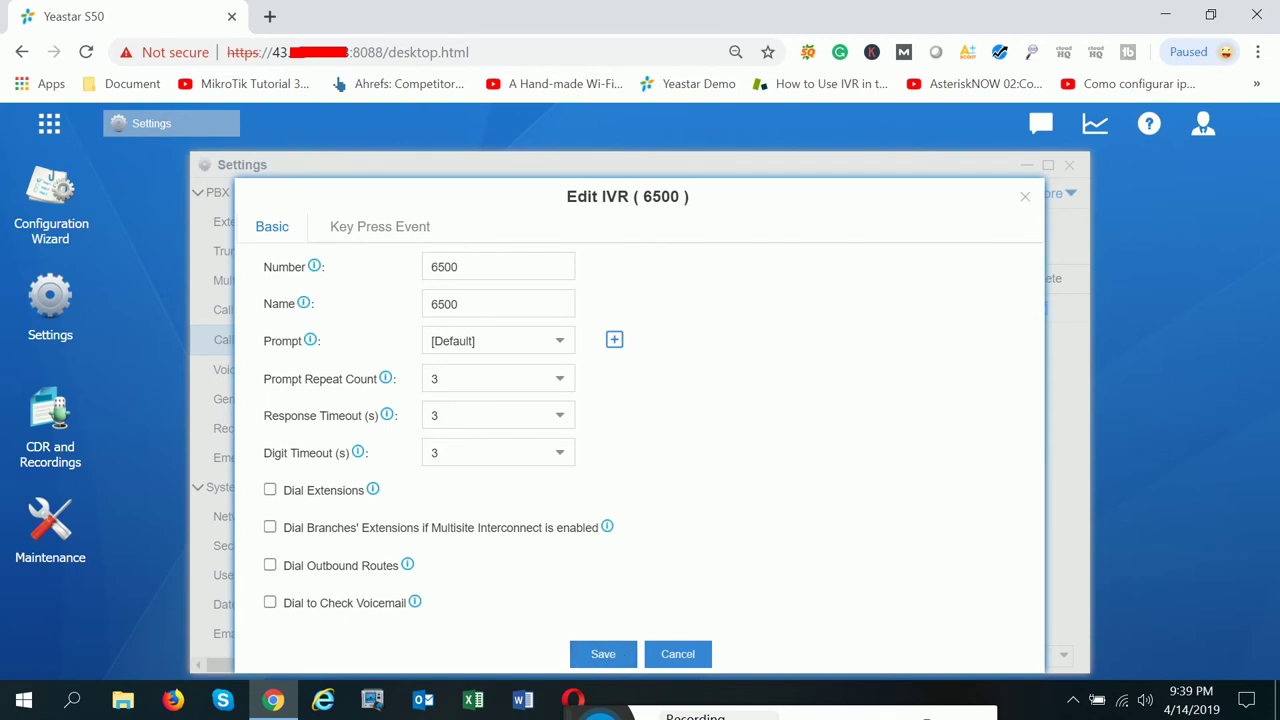
left_click(605, 655)
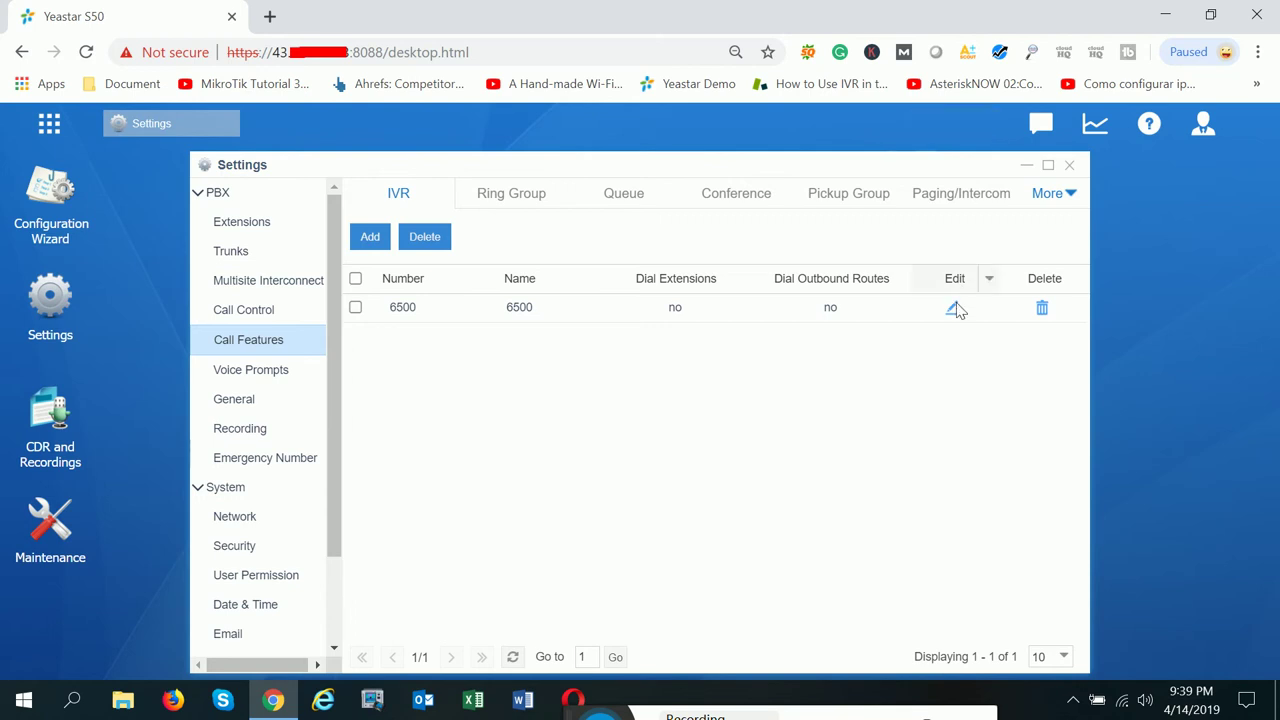
- Open the key press events of IVR 6500 and route key 0 to extension 100
left_click(953, 309)
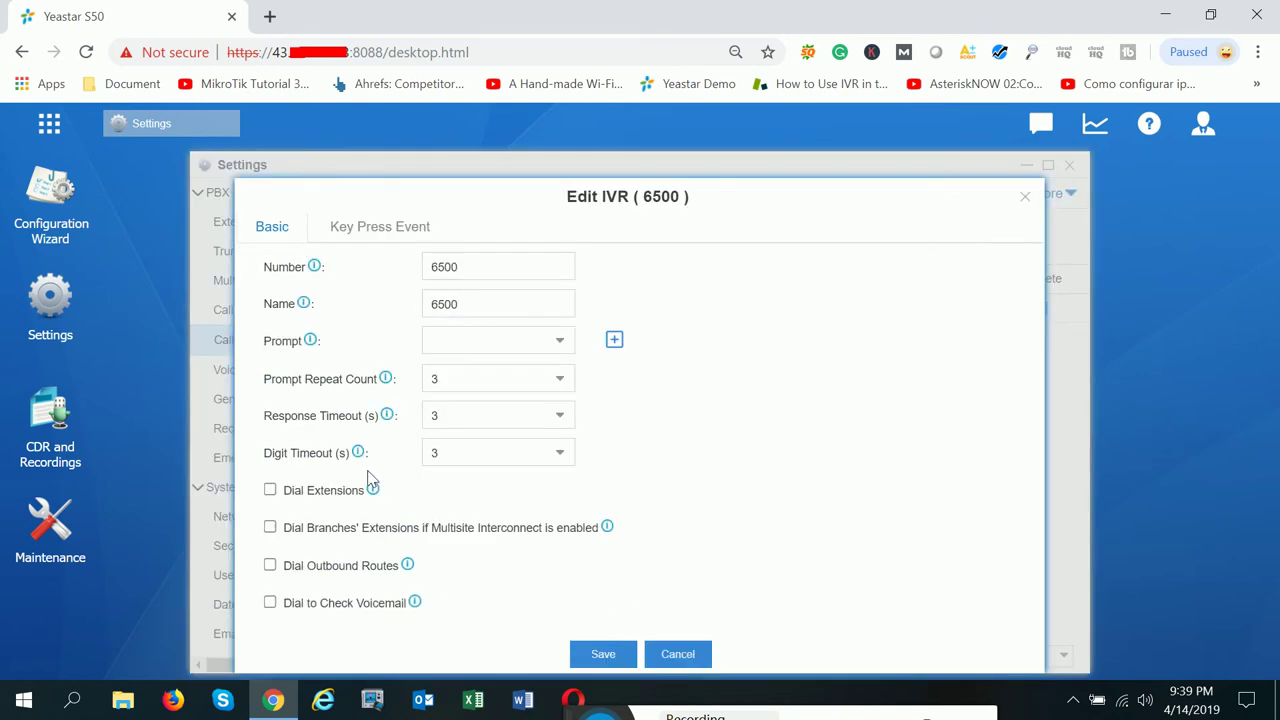
left_click(375, 228)
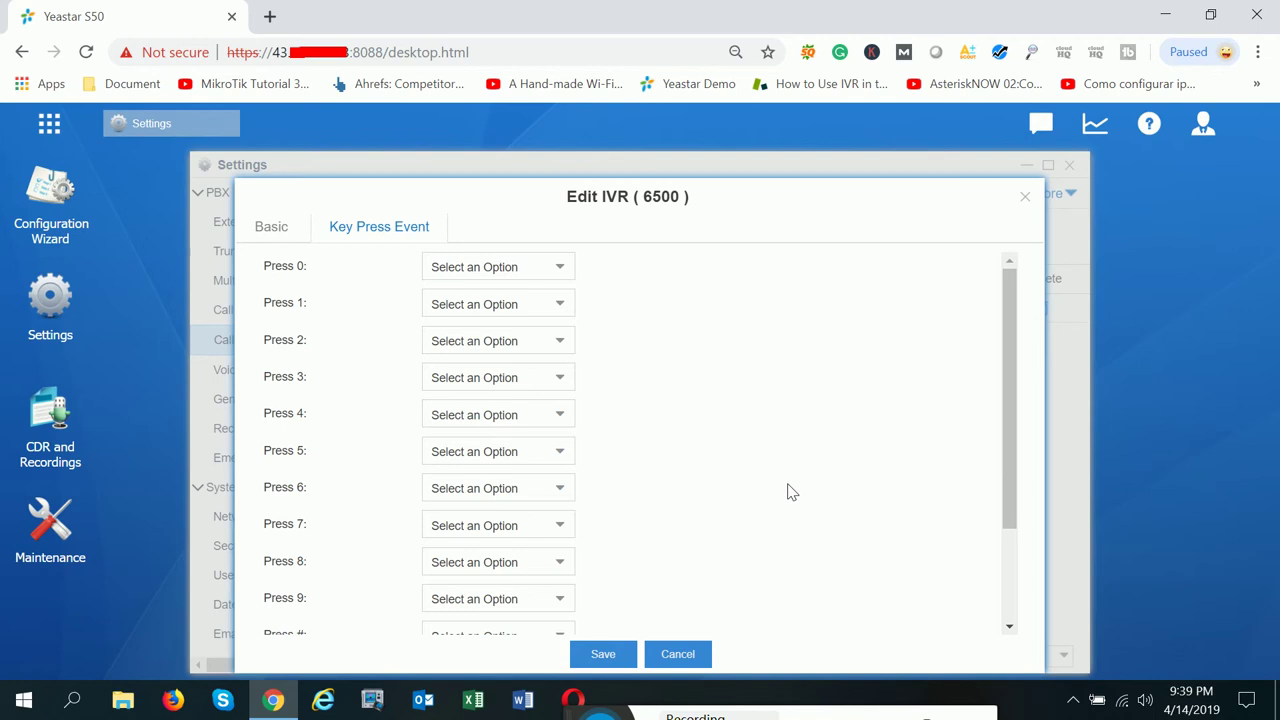
left_click(571, 278)
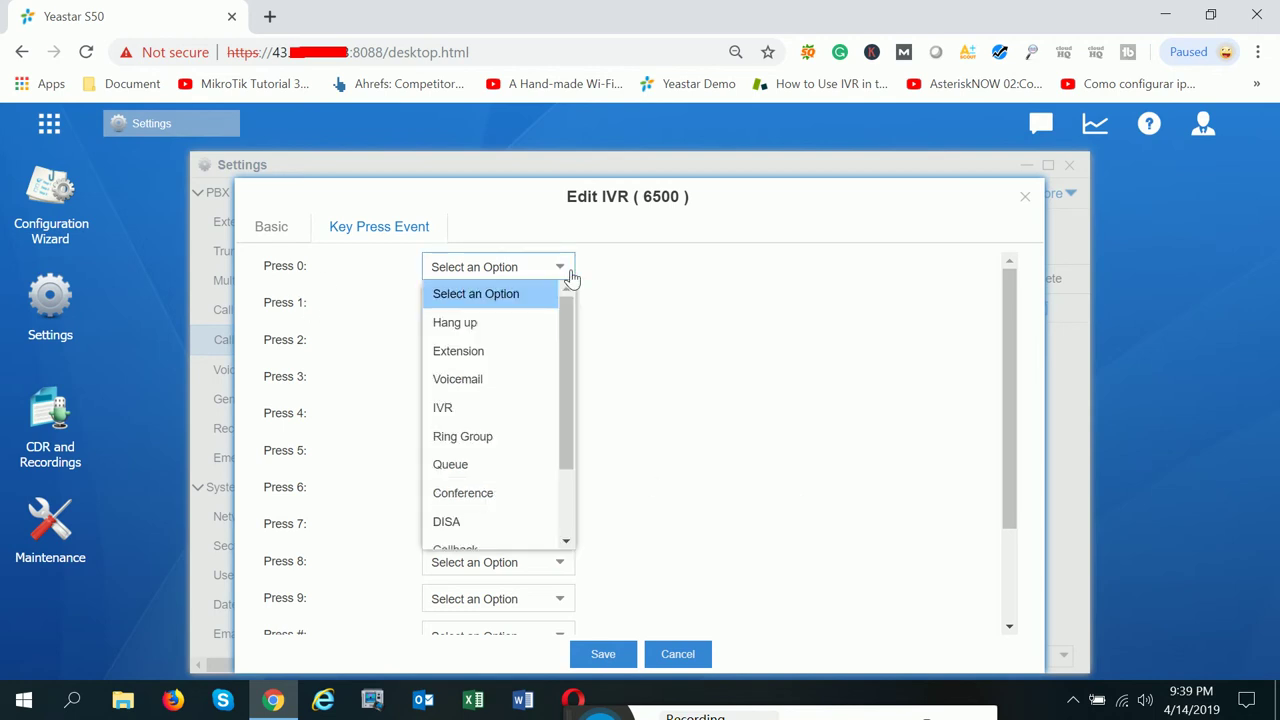
left_click(471, 351)
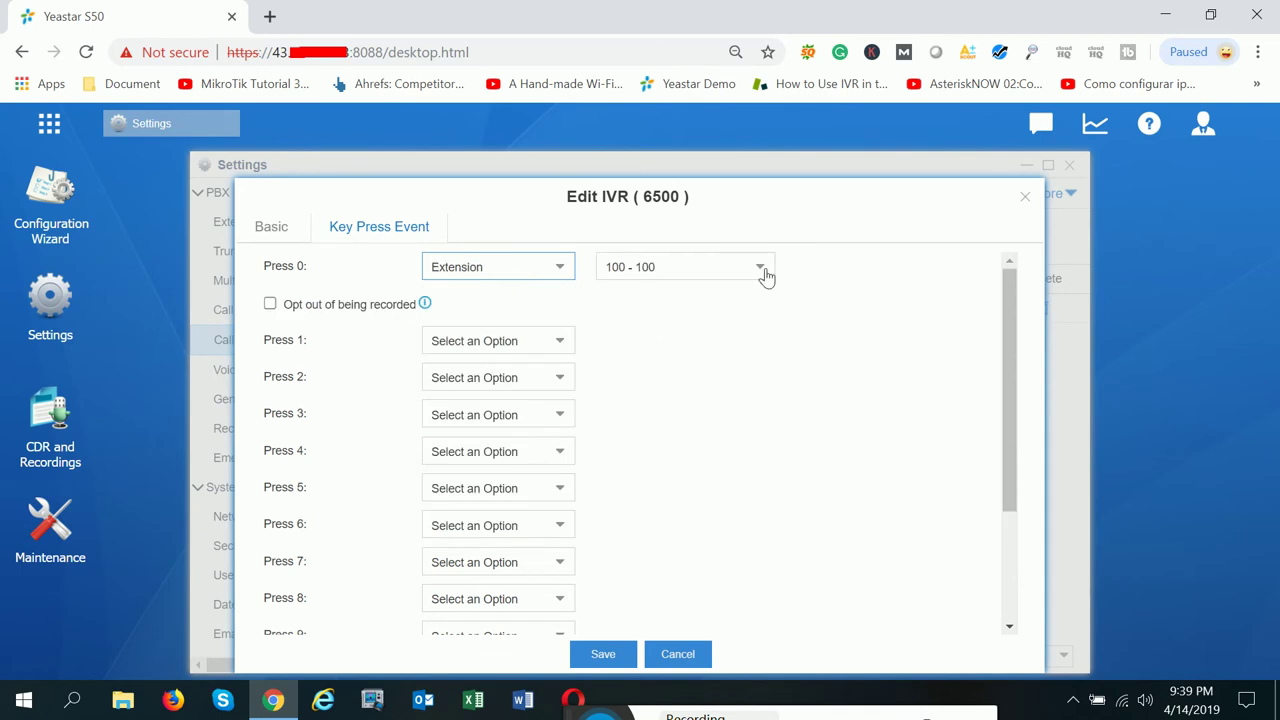
- Route key 1 of IVR 6500 to extension 101
left_click(564, 344)
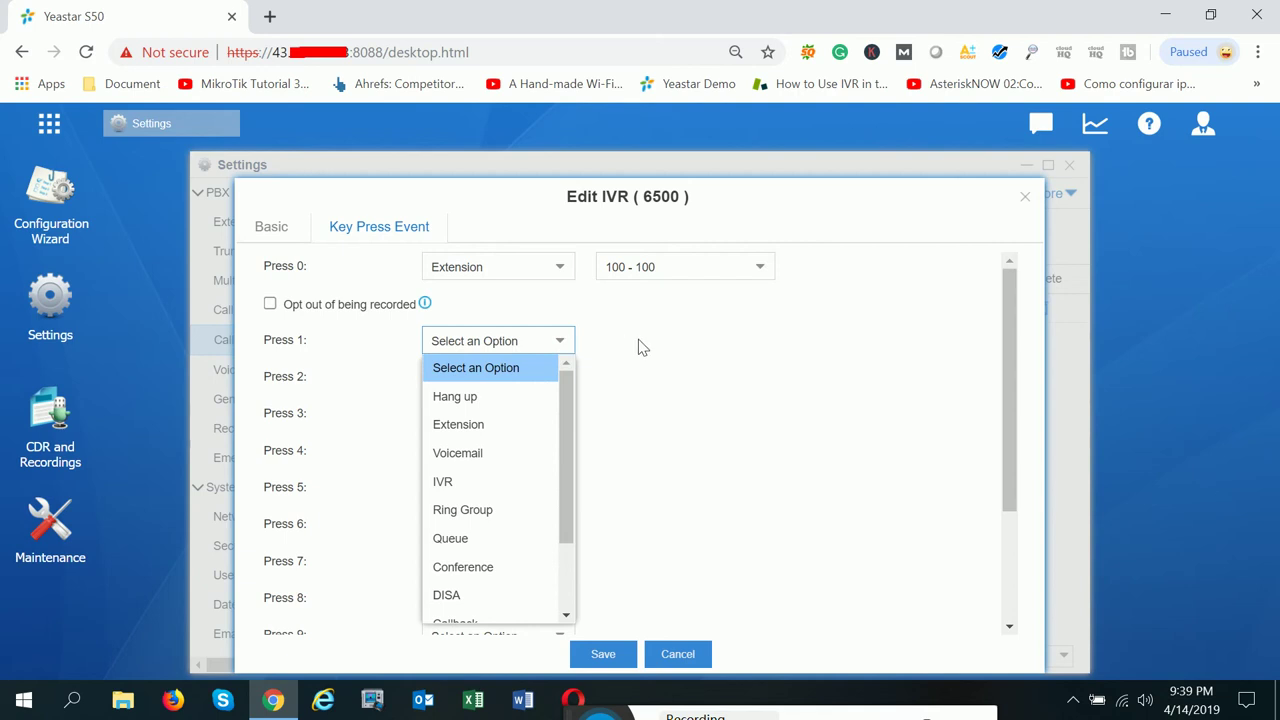
left_click(474, 430)
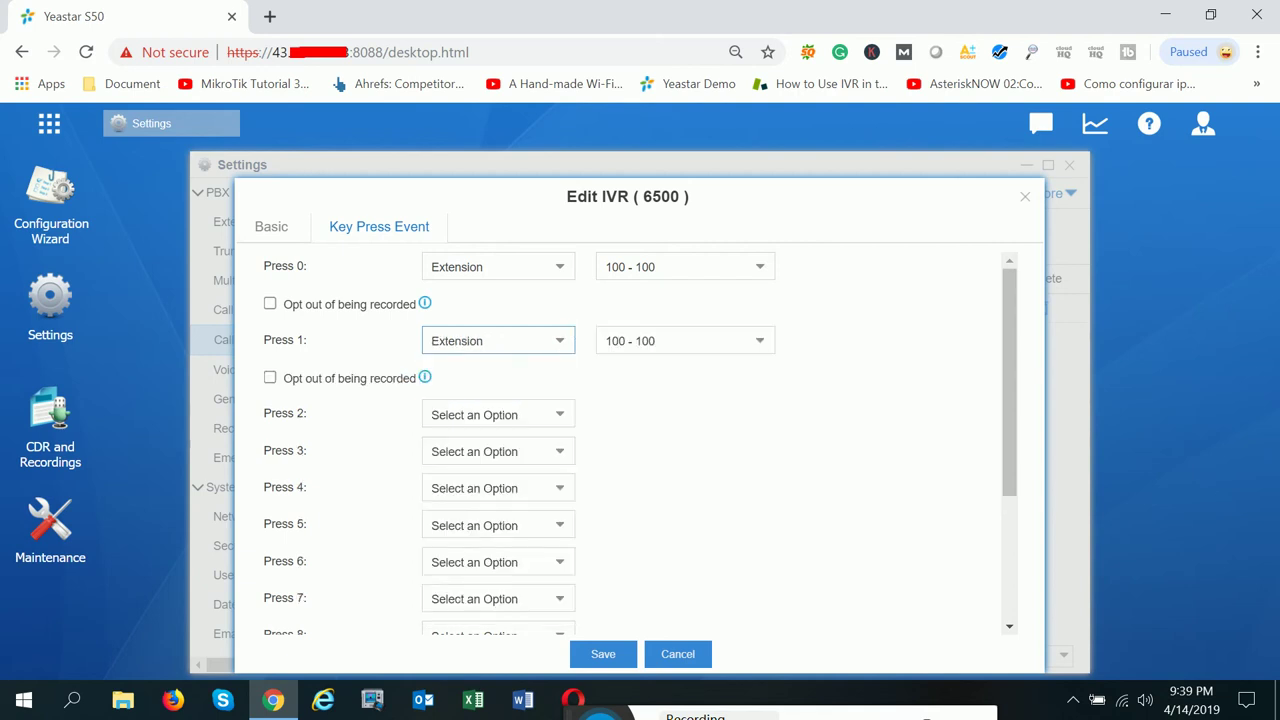
left_click(768, 350)
left_click(770, 350)
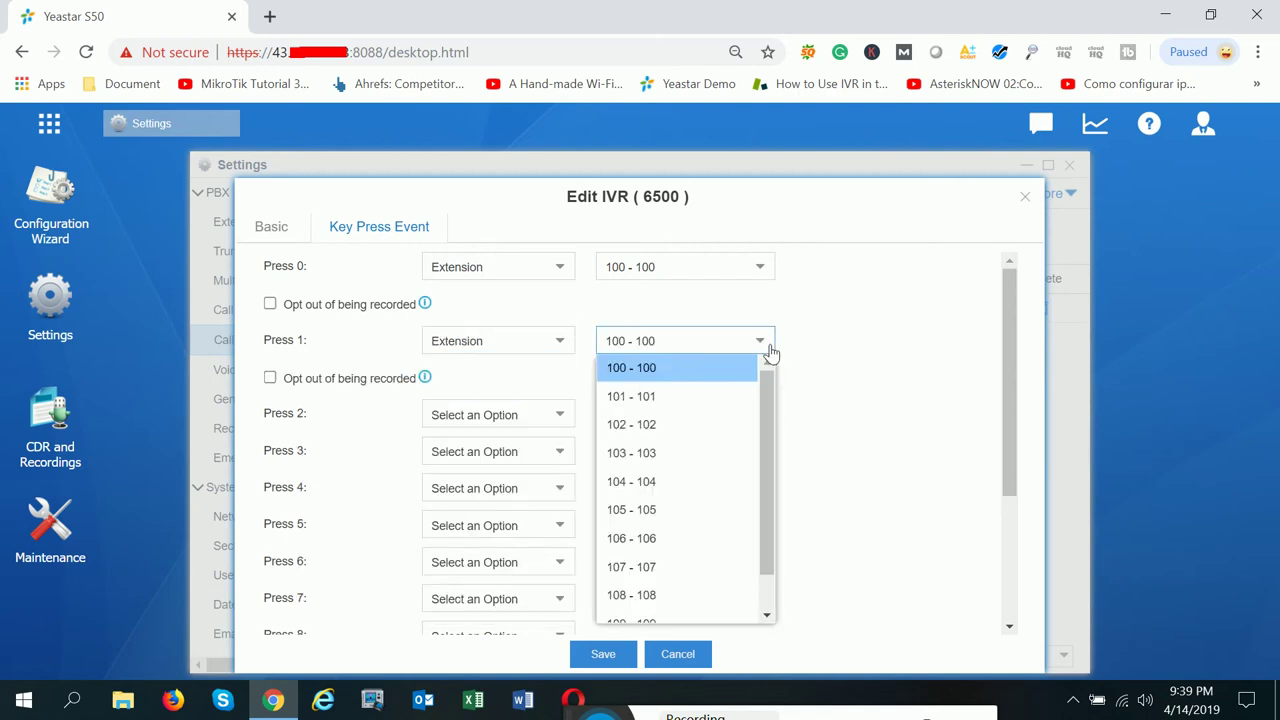
left_click(670, 397)
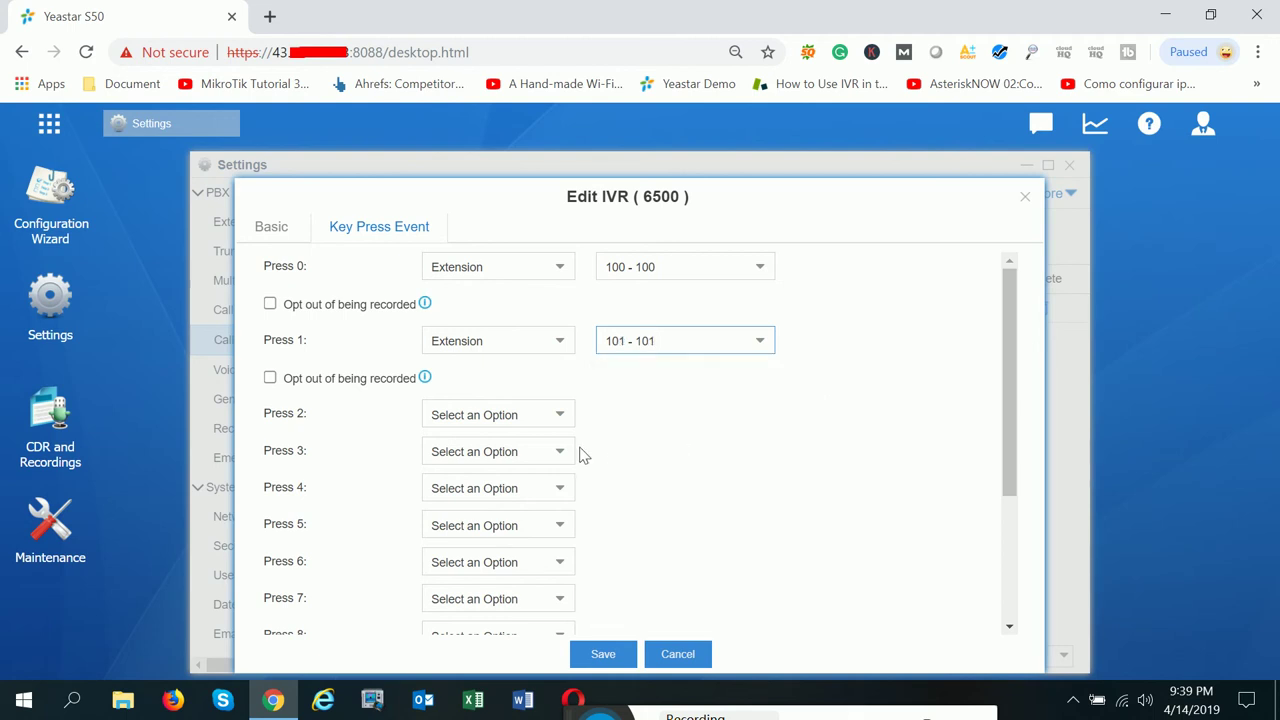
- Route key 2 of IVR 6500 to extension 106
left_click(563, 418)
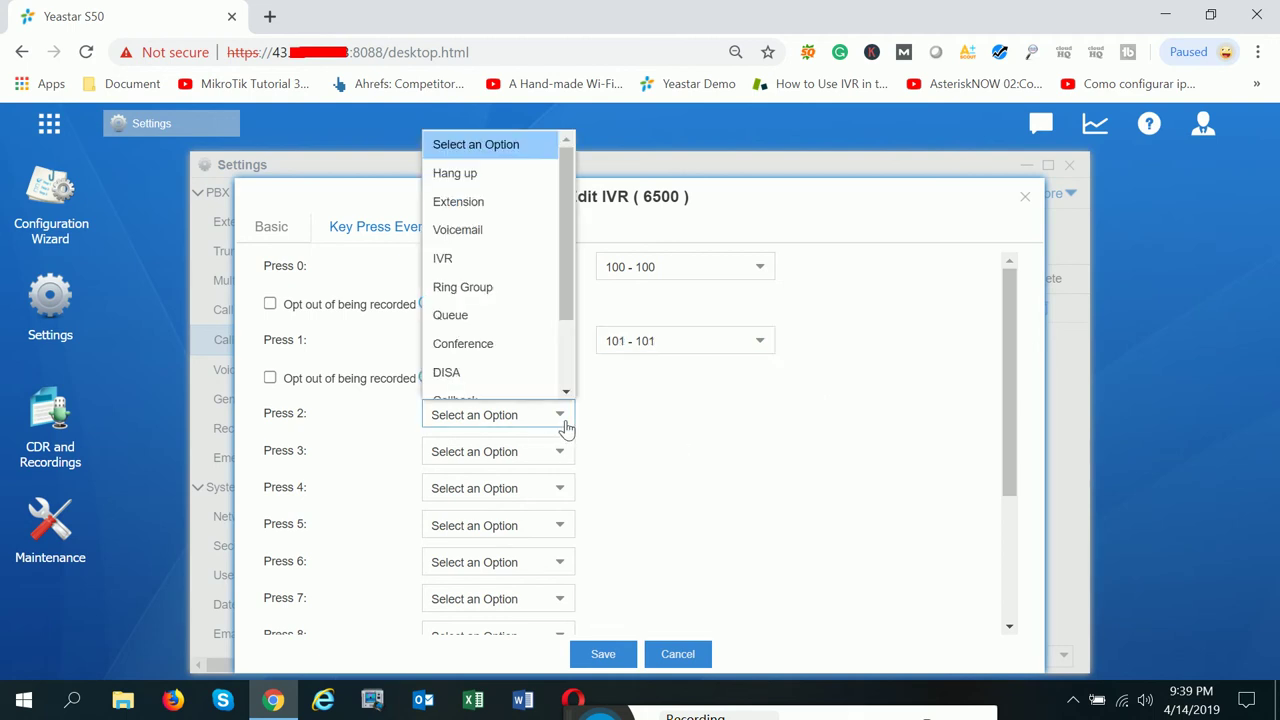
key("Return")
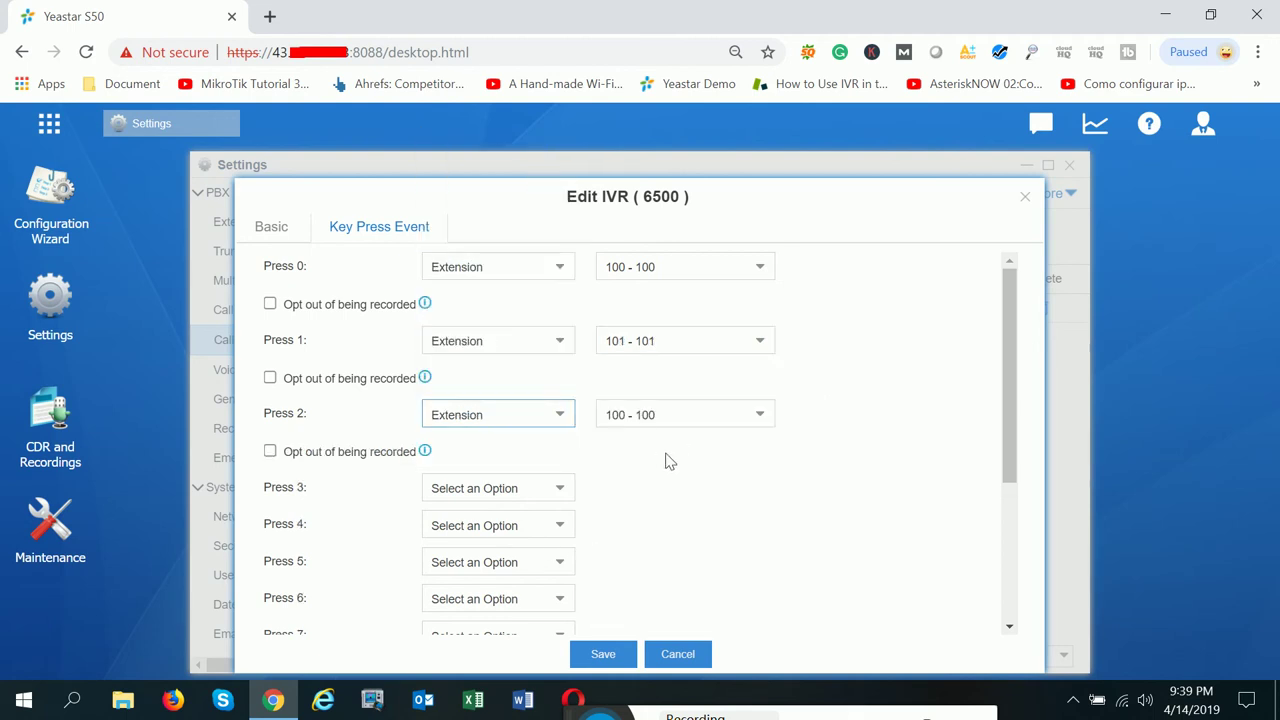
left_click(763, 416)
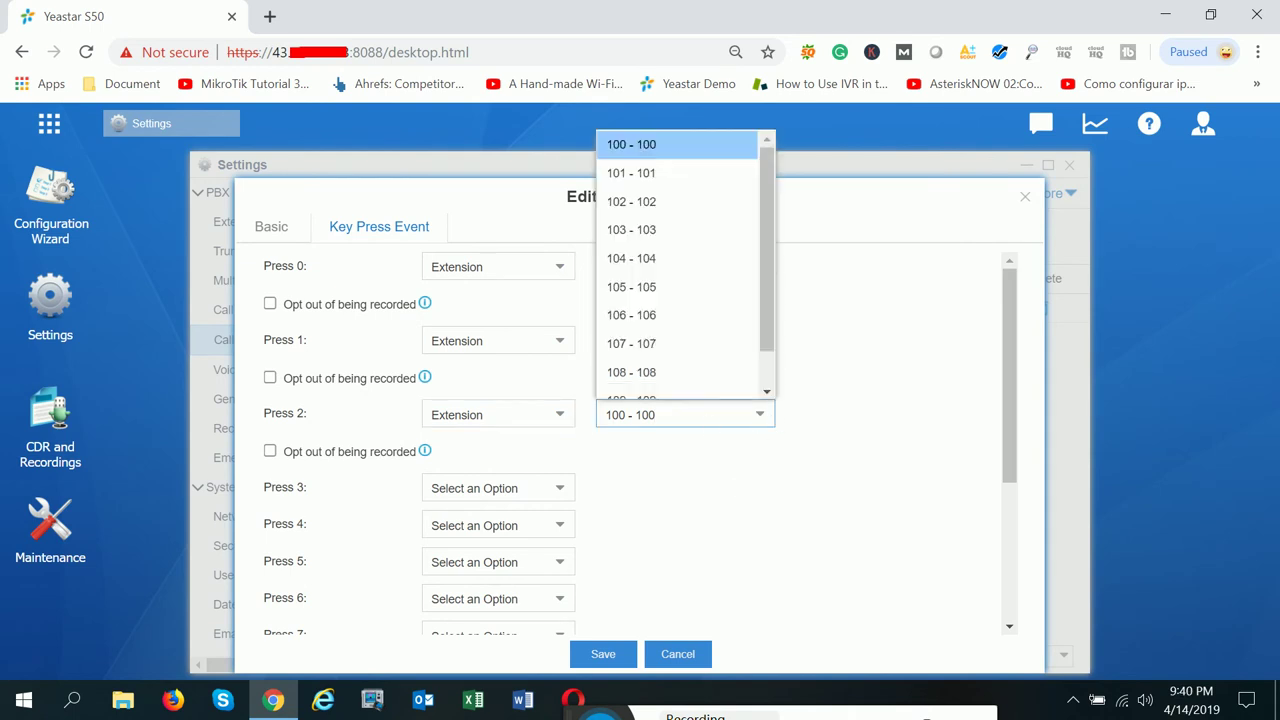
left_click(650, 316)
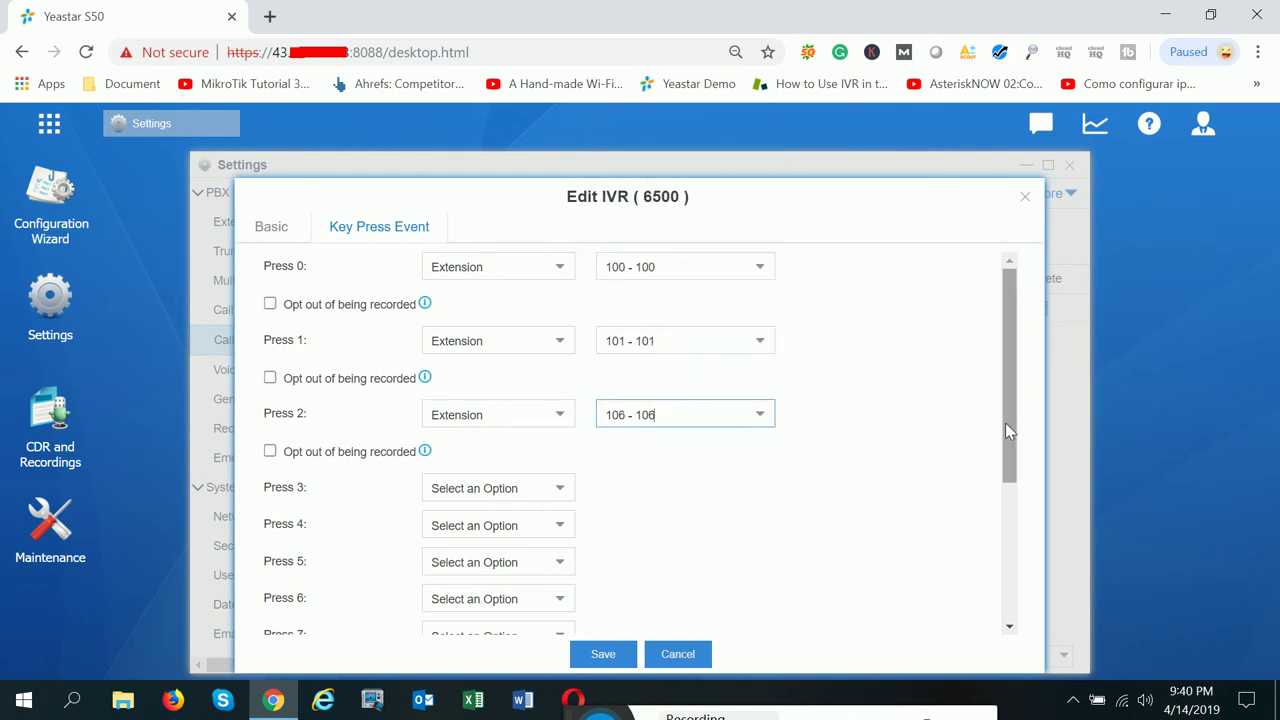
- Look through the remaining key, timeout and invalid events of IVR 6500, and close its settings without saving
left_click_drag(1005, 423, 591, 400)
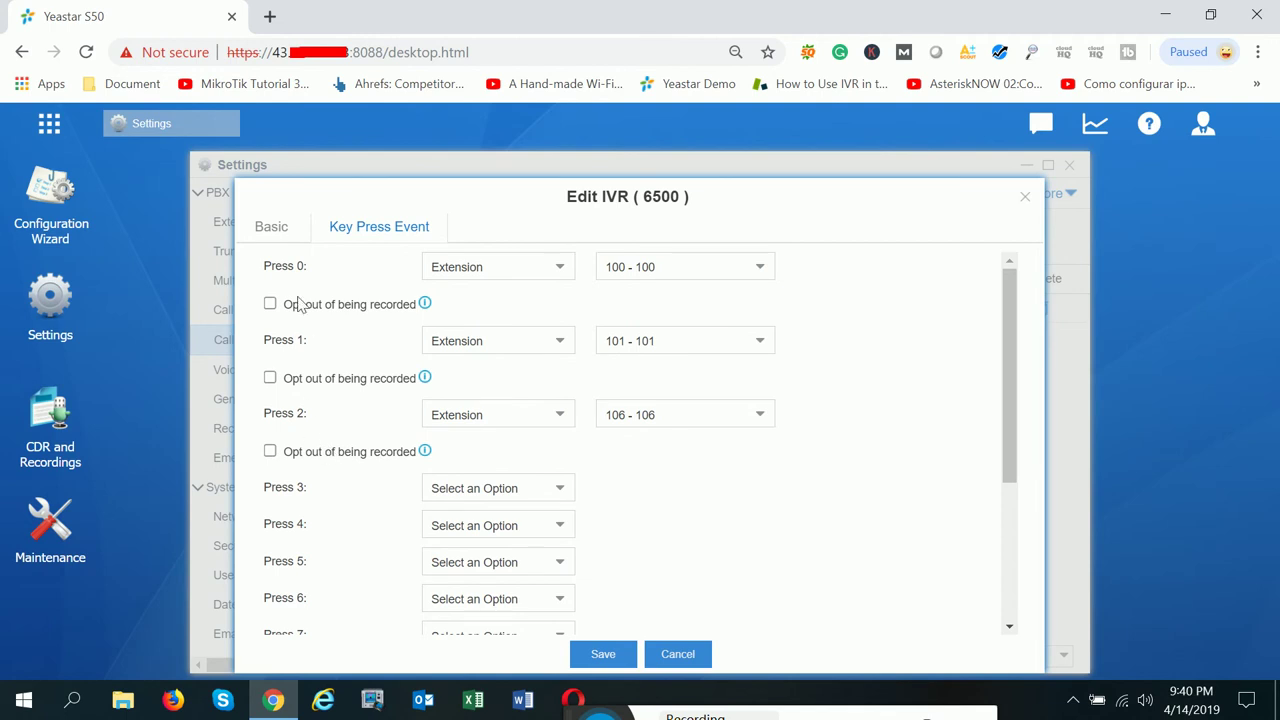
left_click_drag(1004, 480, 990, 612)
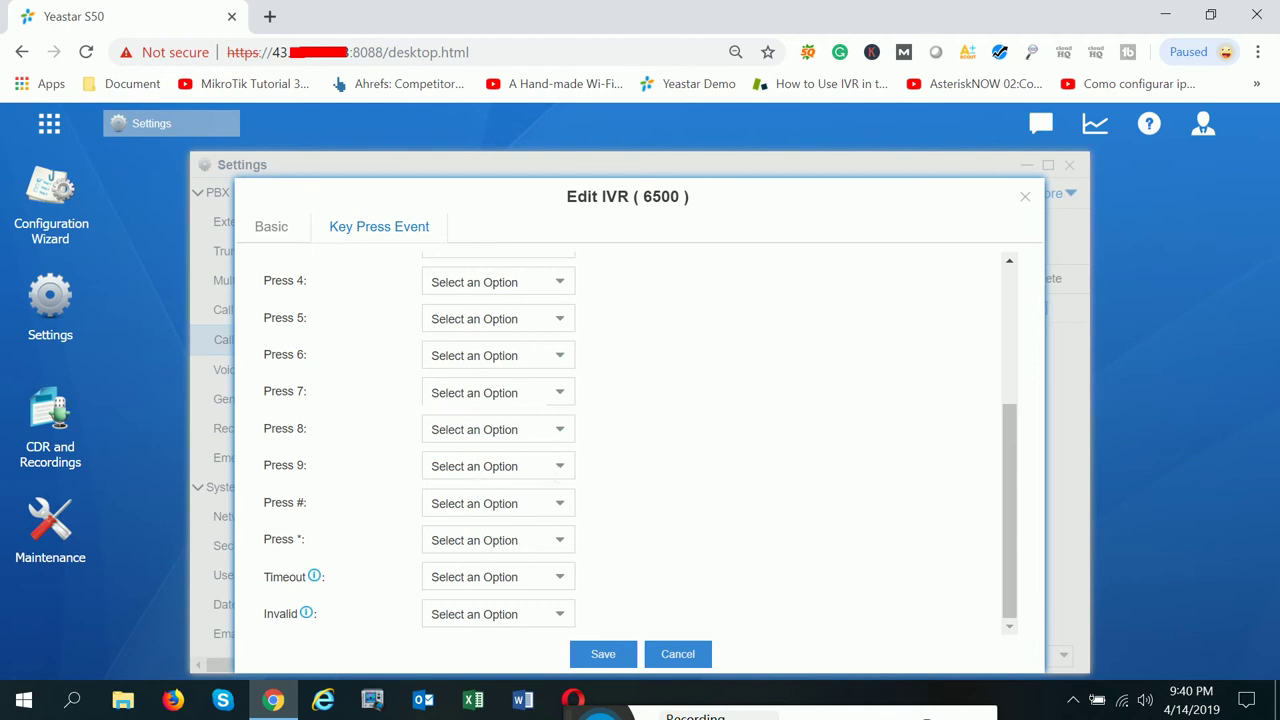
left_click_drag(1014, 537, 1013, 372)
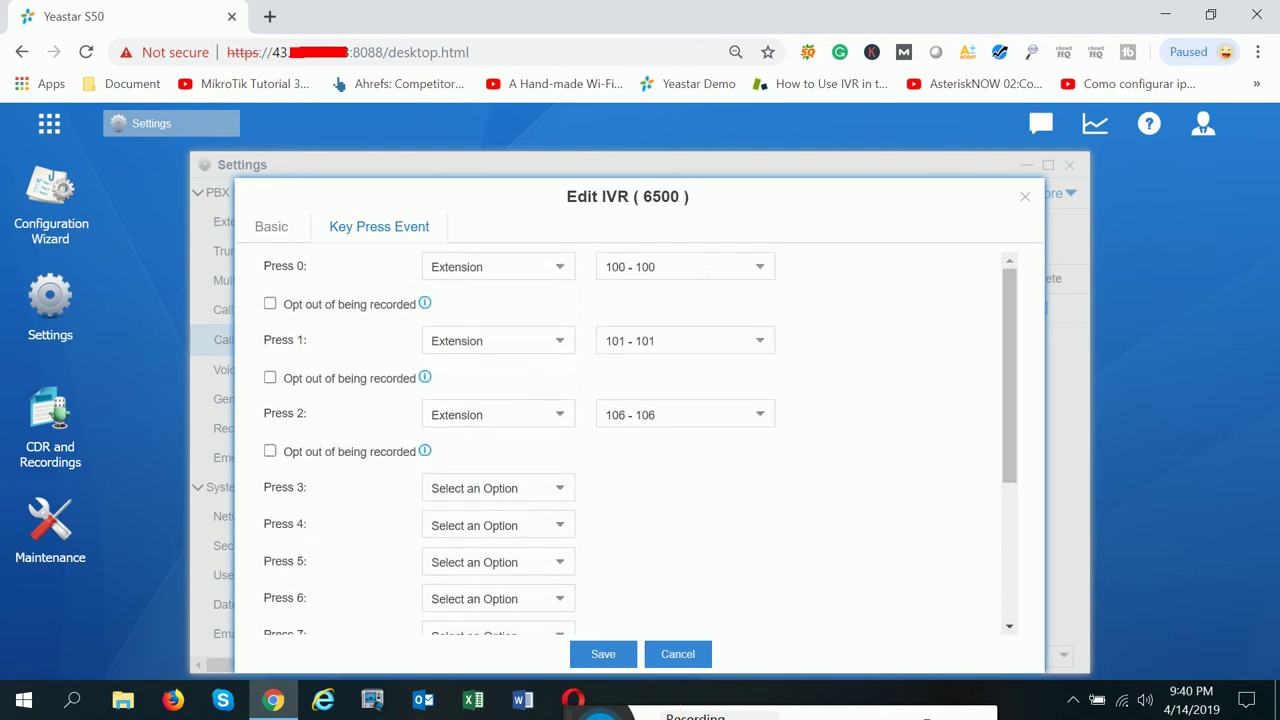
left_click_drag(1008, 369, 1027, 325)
left_click_drag(1011, 394, 1027, 360)
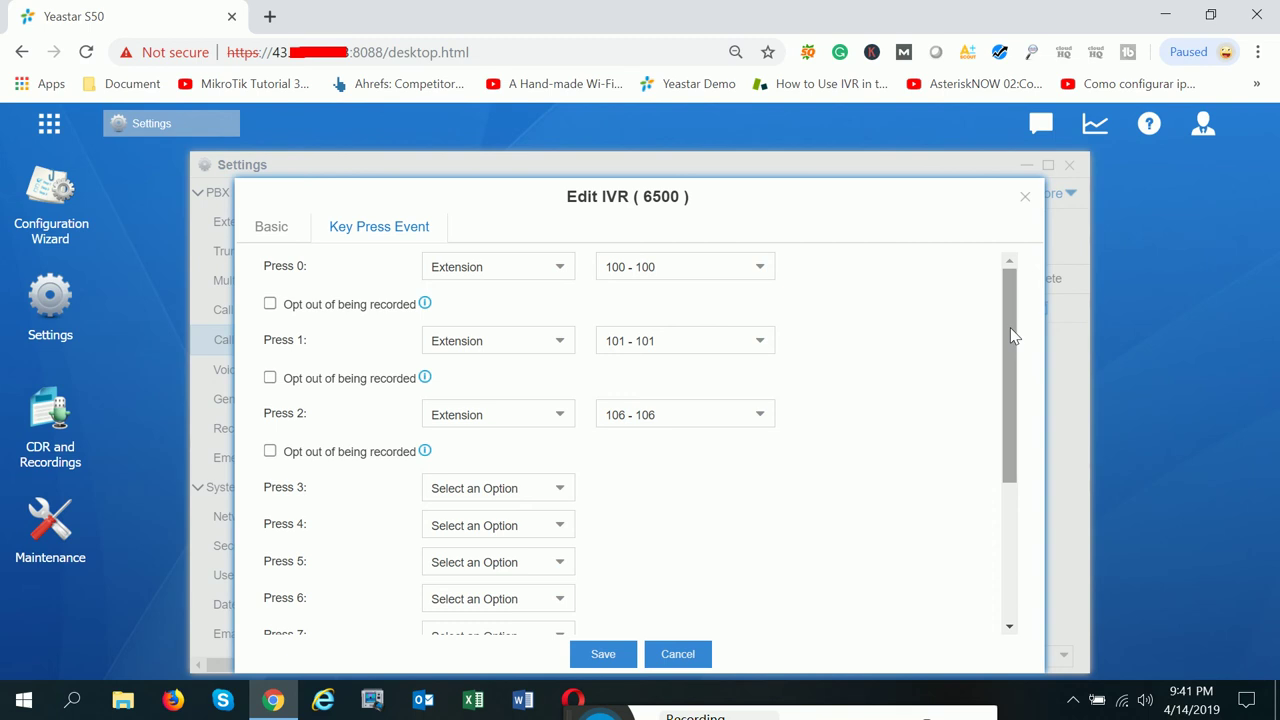
left_click(1027, 197)
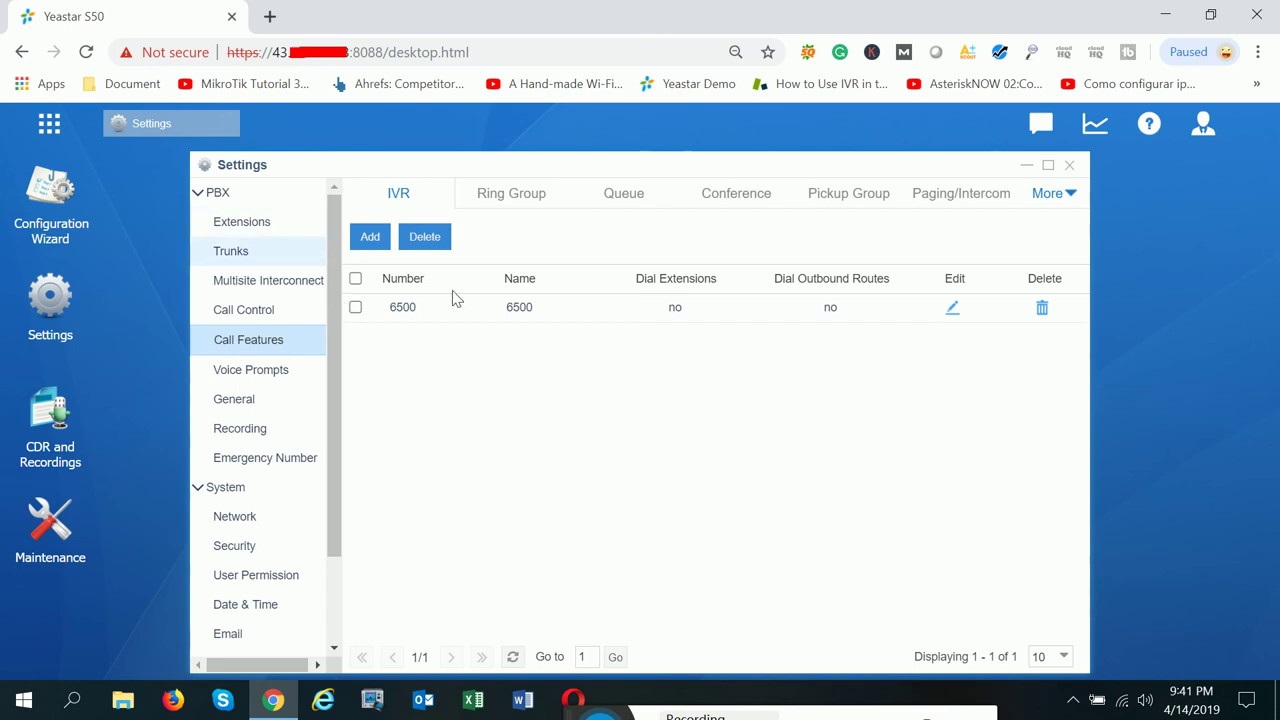
- Return to the settings overview, open the Inbound_Call inbound route in Call Control, and review its member trunks and destination
left_click(1071, 166)
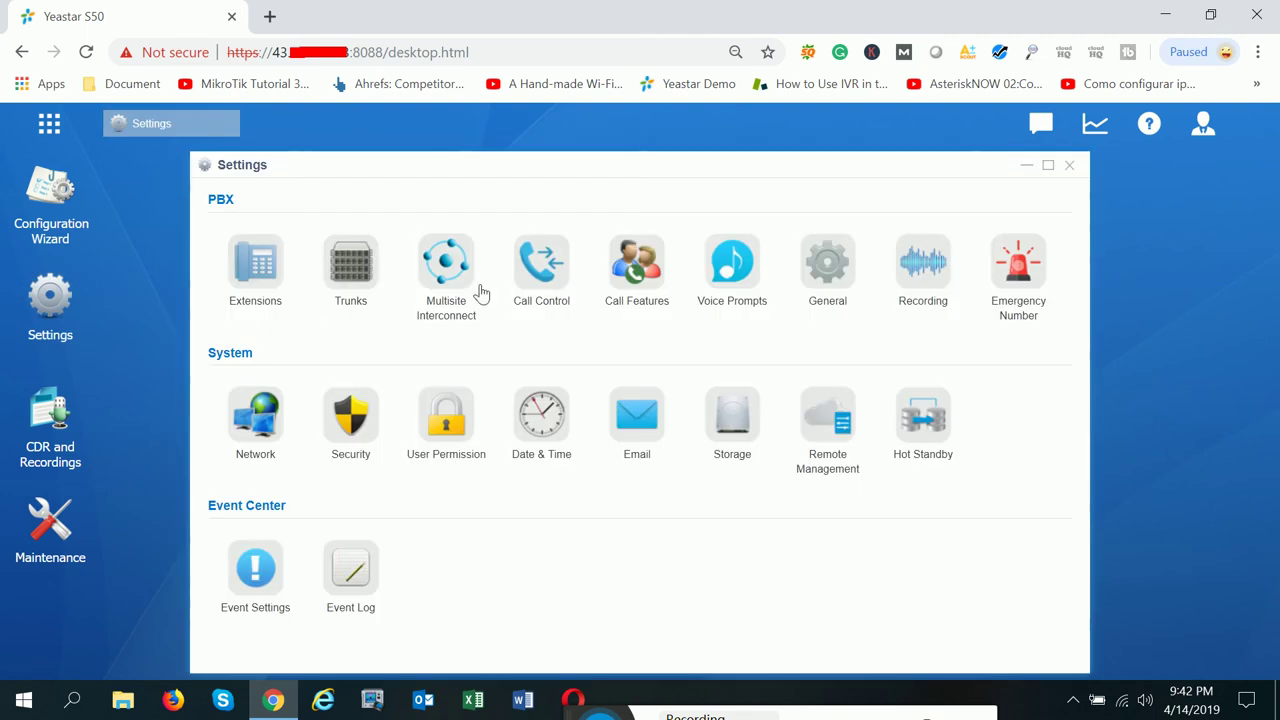
left_click(592, 274)
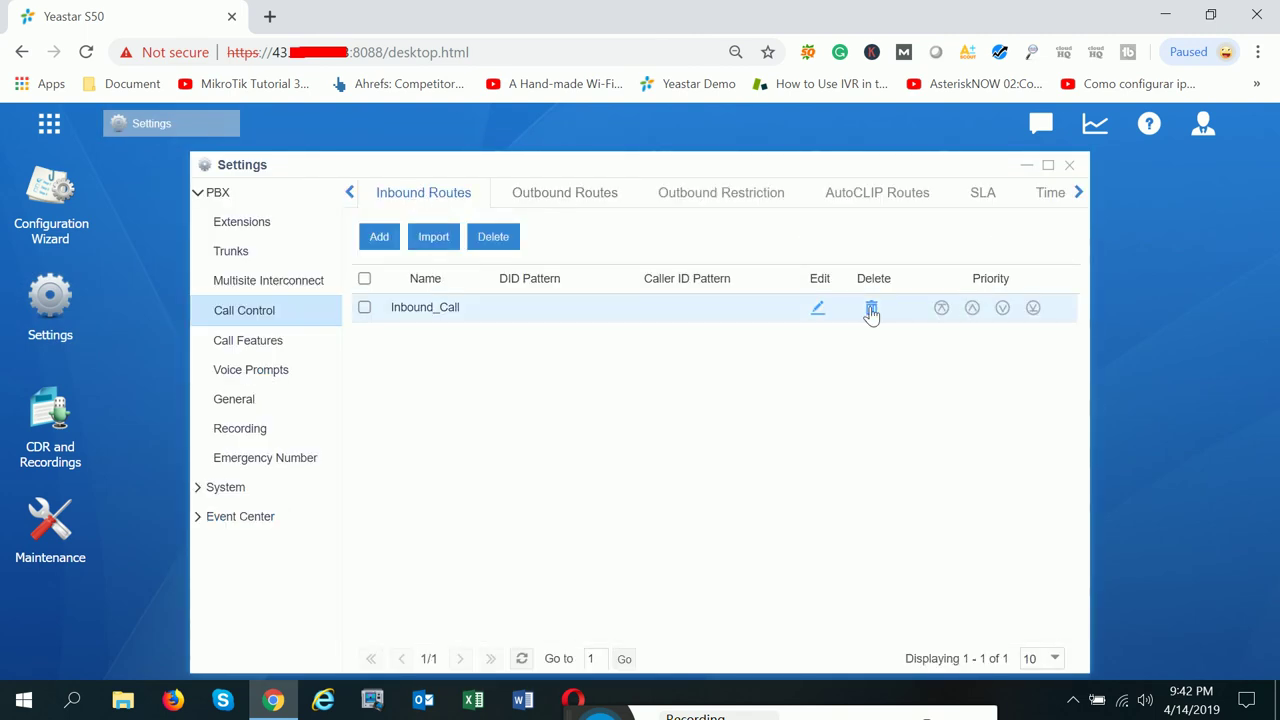
left_click(818, 310)
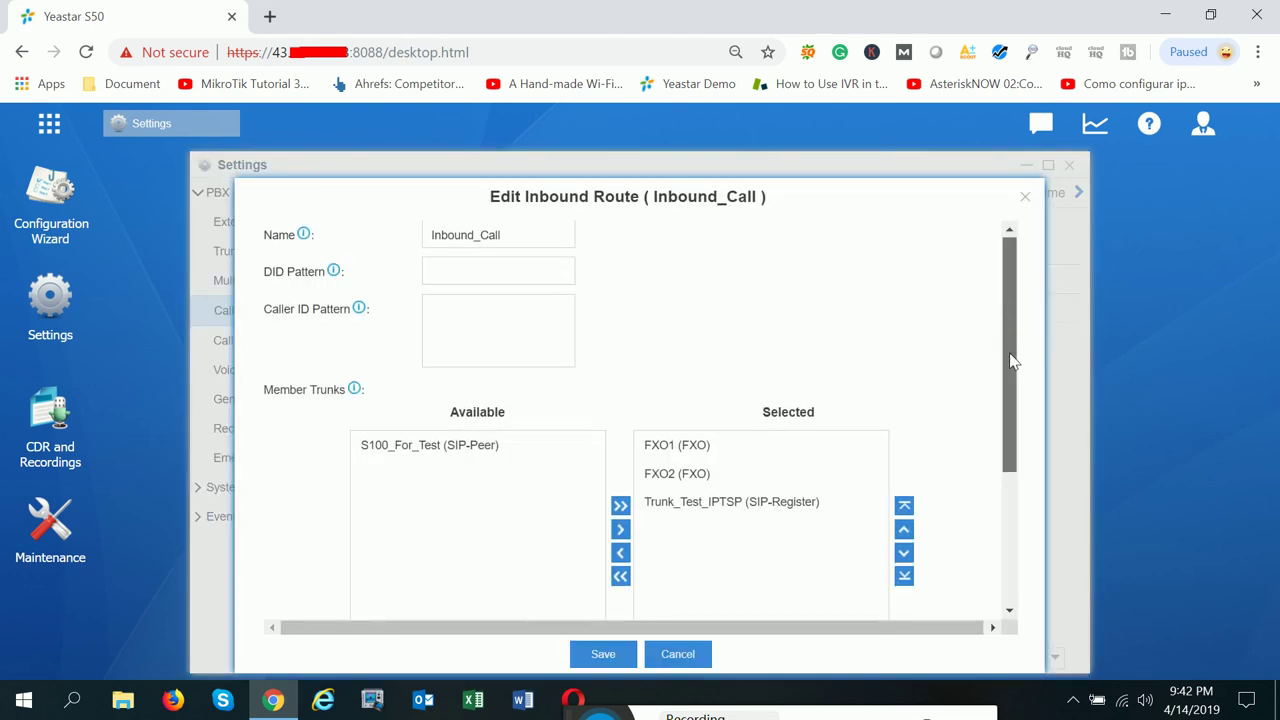
left_click_drag(1009, 360, 1013, 563)
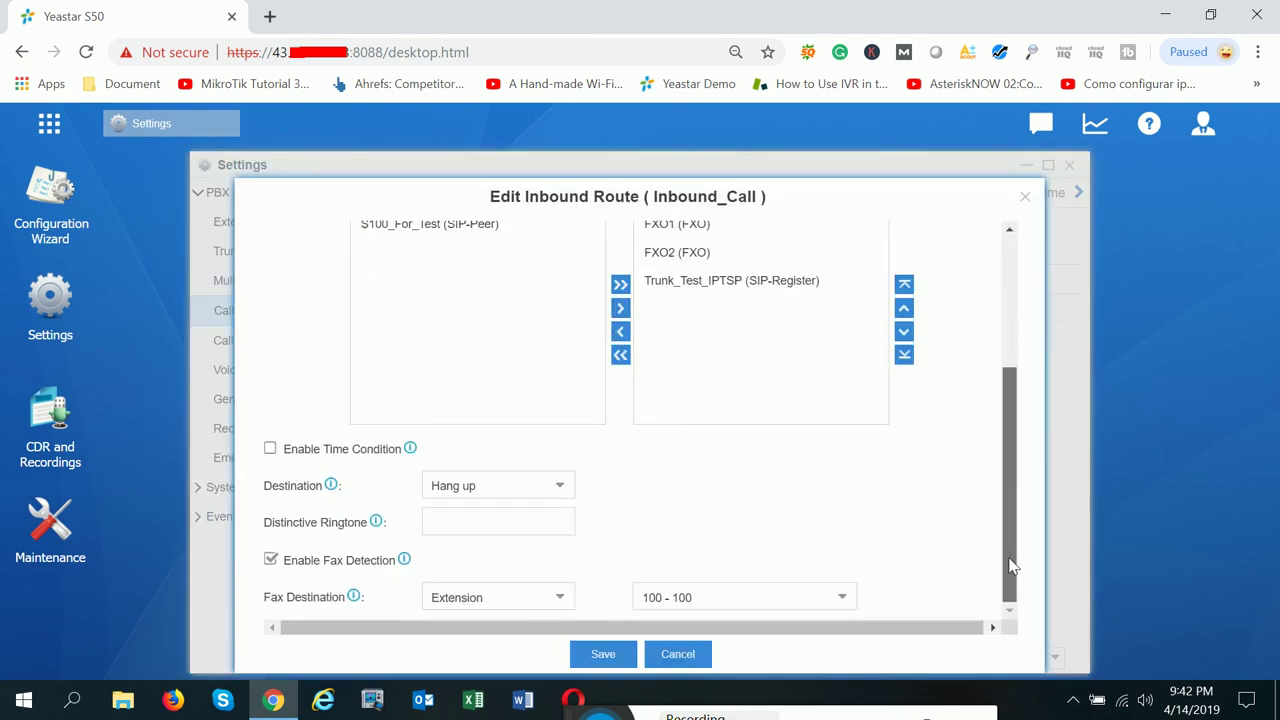
left_click(686, 299)
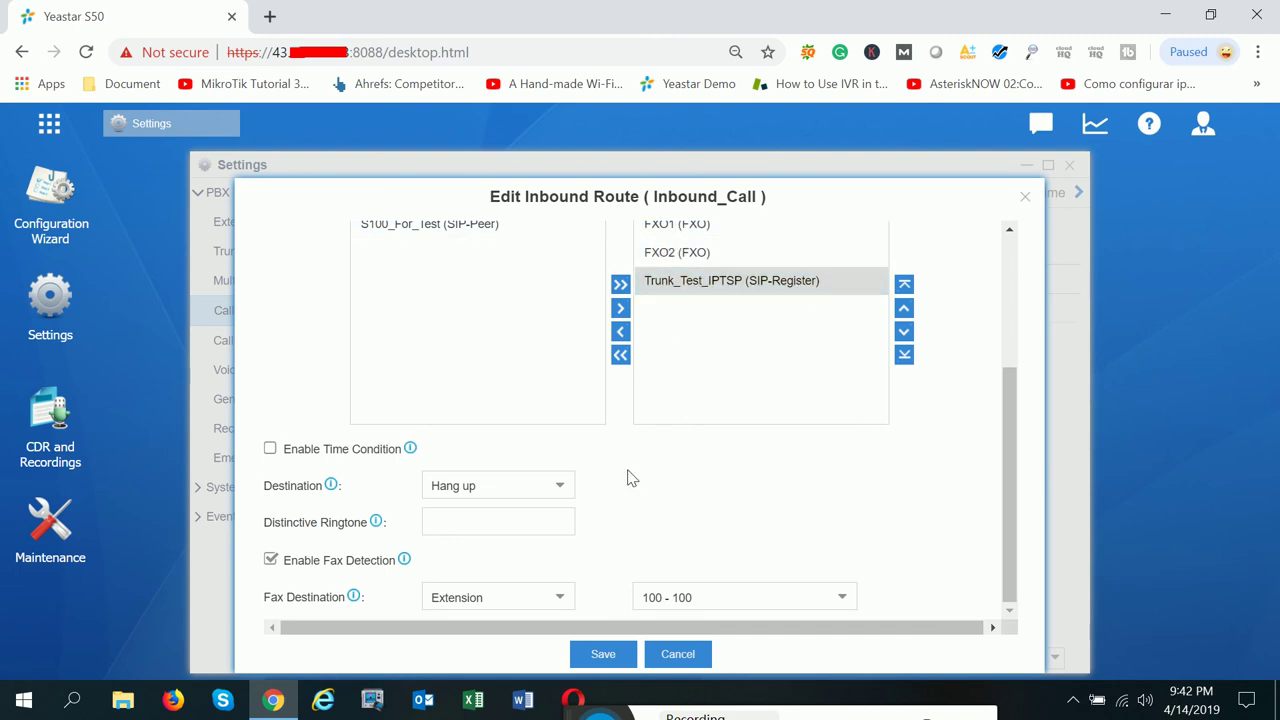
- Check the route's fax destination choices, and switch fax detection off and back on
left_click(568, 600)
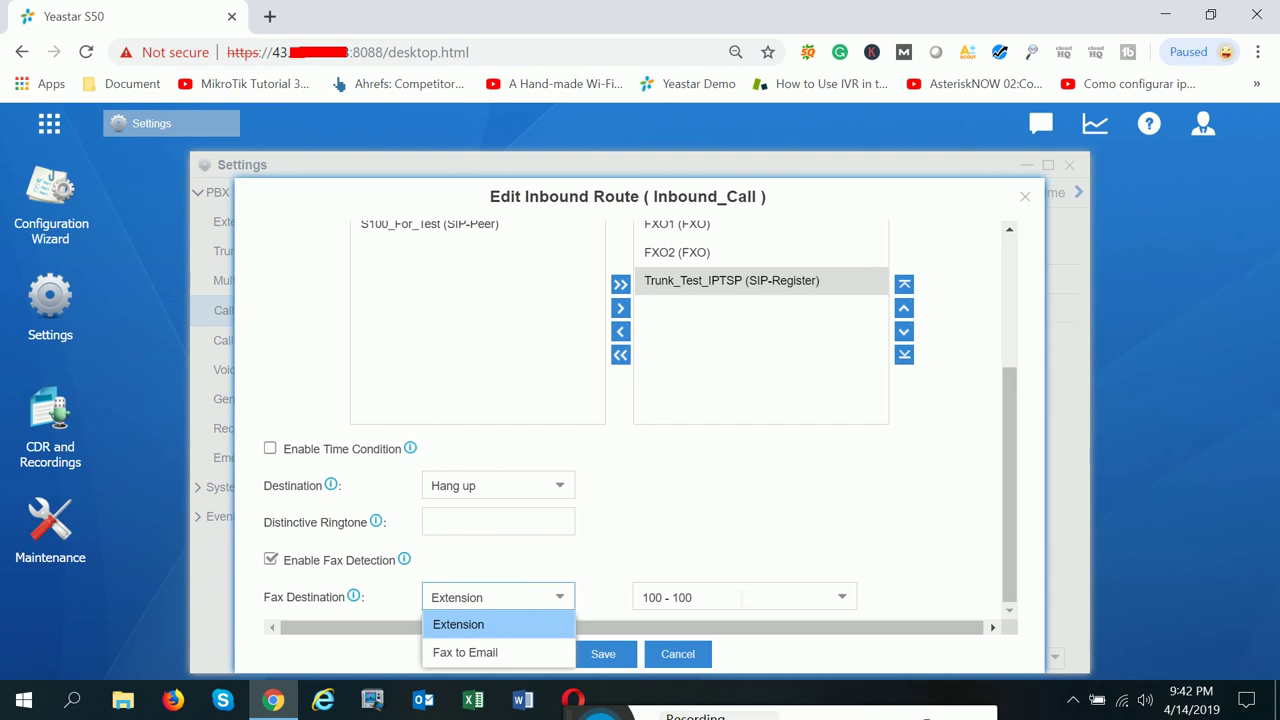
left_click(584, 547)
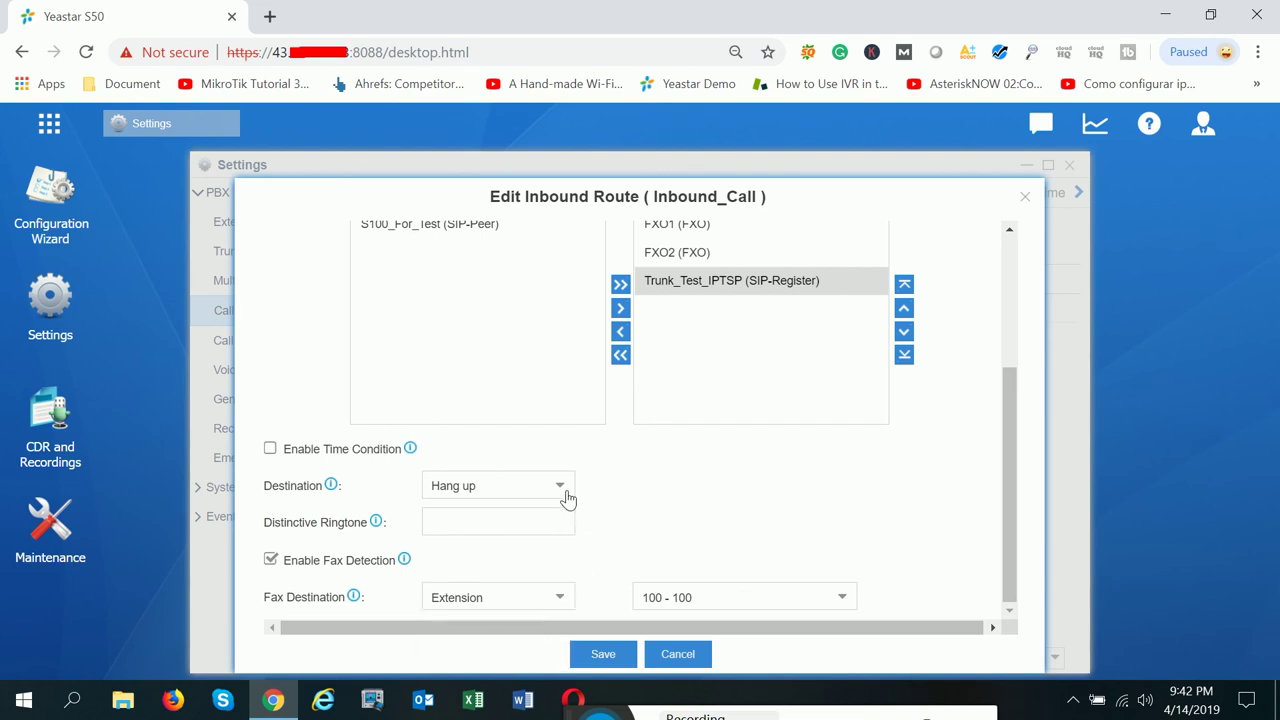
left_click(270, 560)
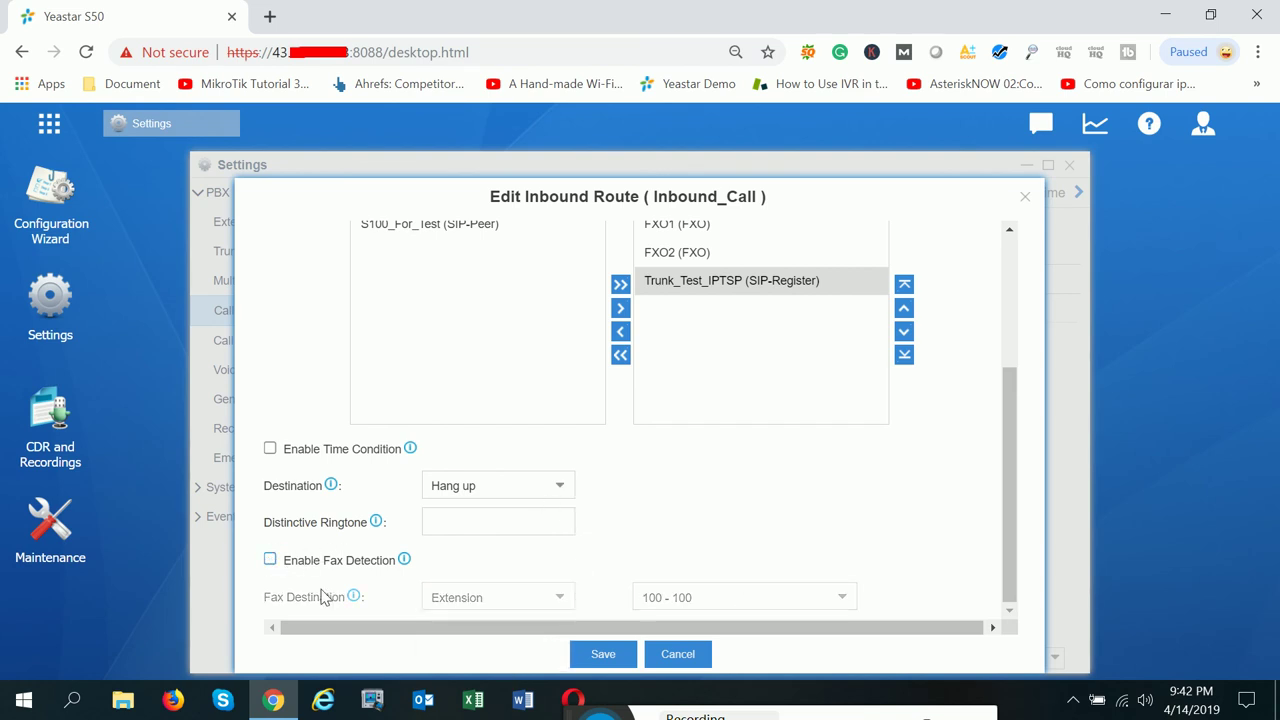
left_click(270, 560)
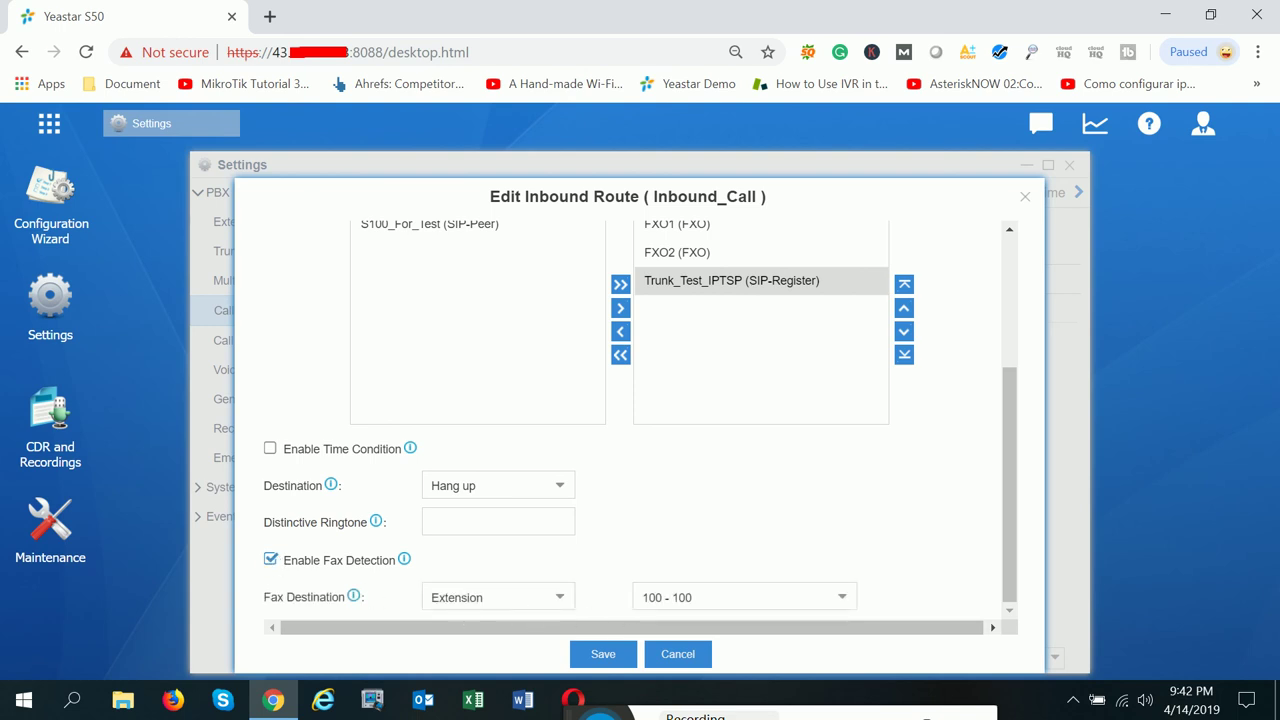
- Close the Inbound_Call route's editor without saving its fax detection setting, and close the Settings window
left_click(266, 563)
left_click(270, 560)
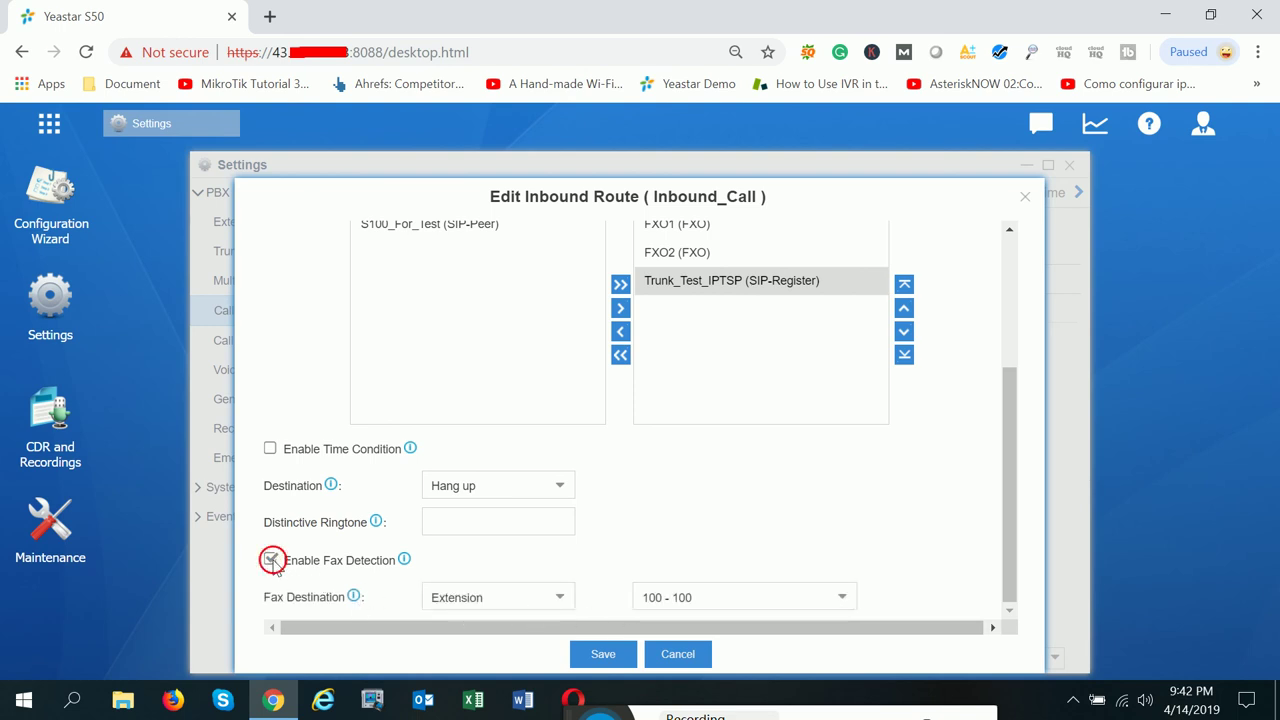
left_click(1024, 196)
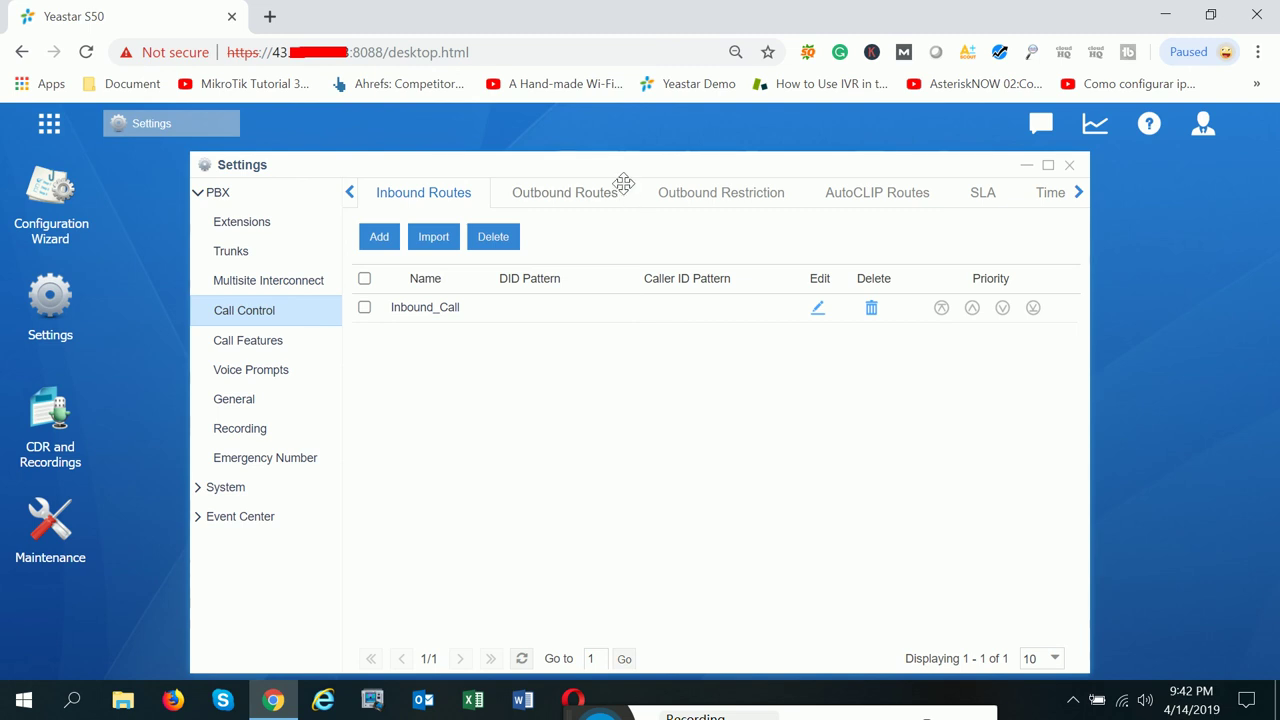
left_click_drag(624, 183, 642, 175)
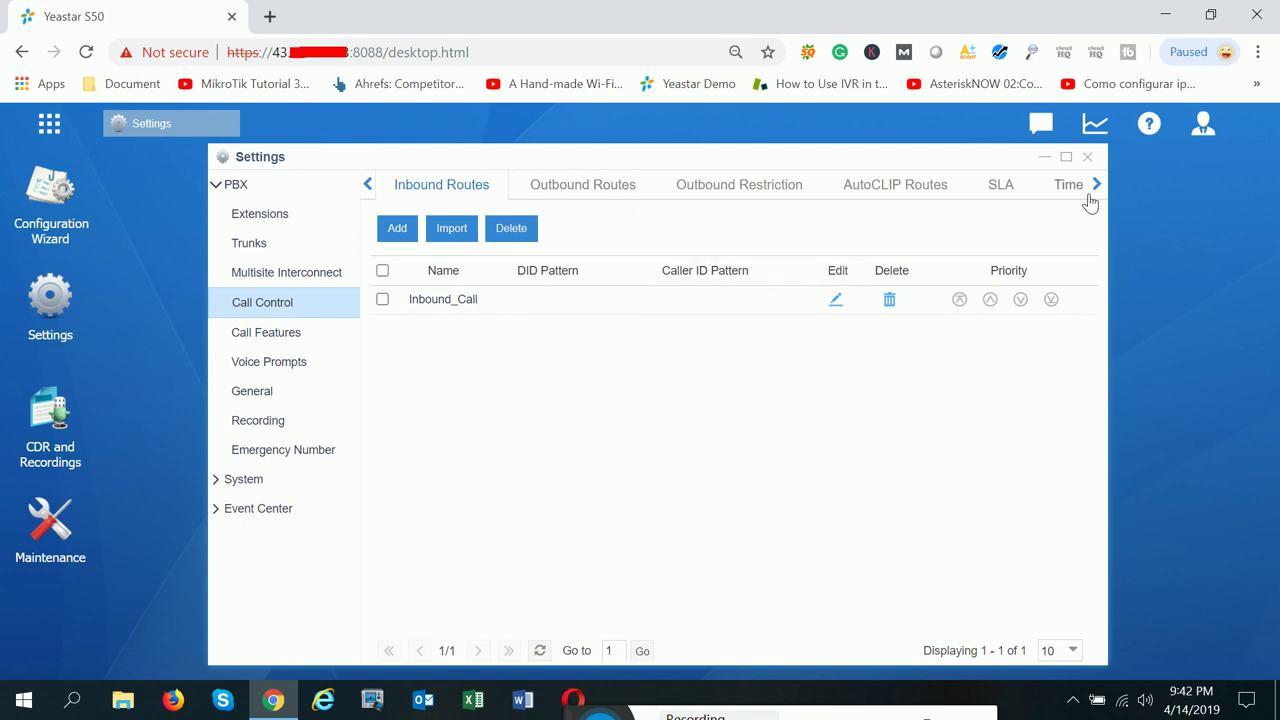
left_click(1088, 158)
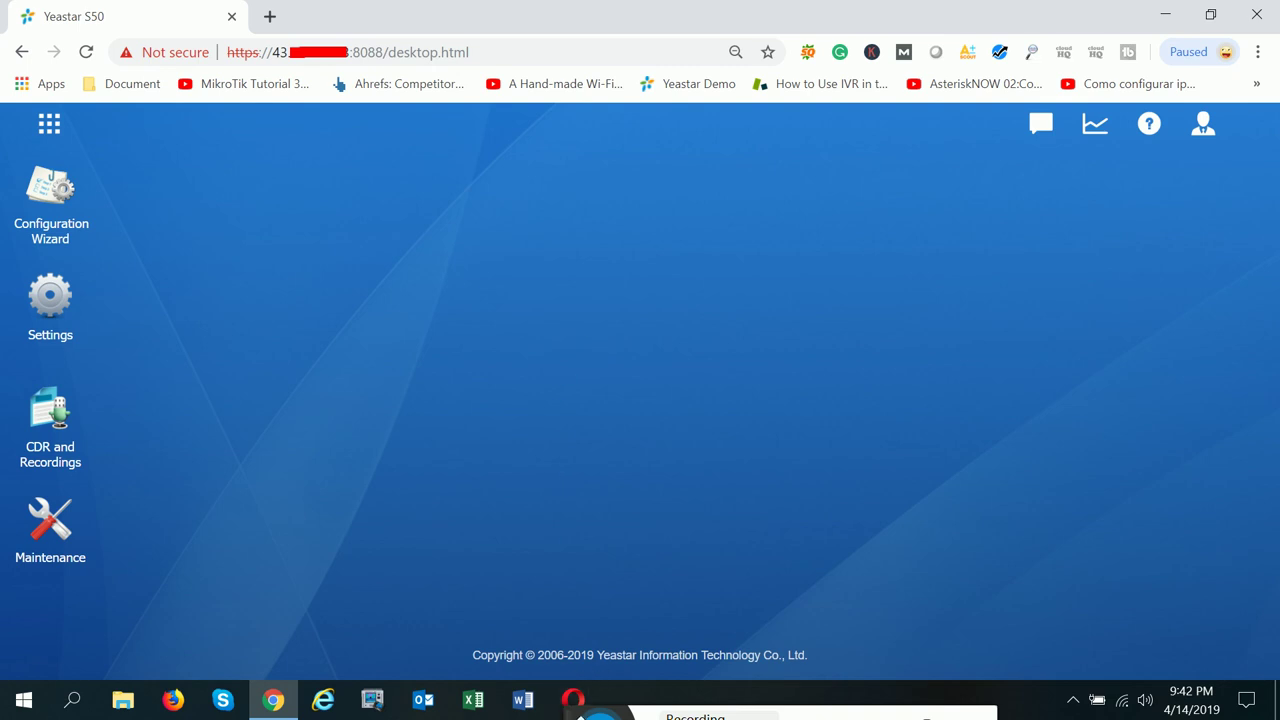
left_click(600, 712)
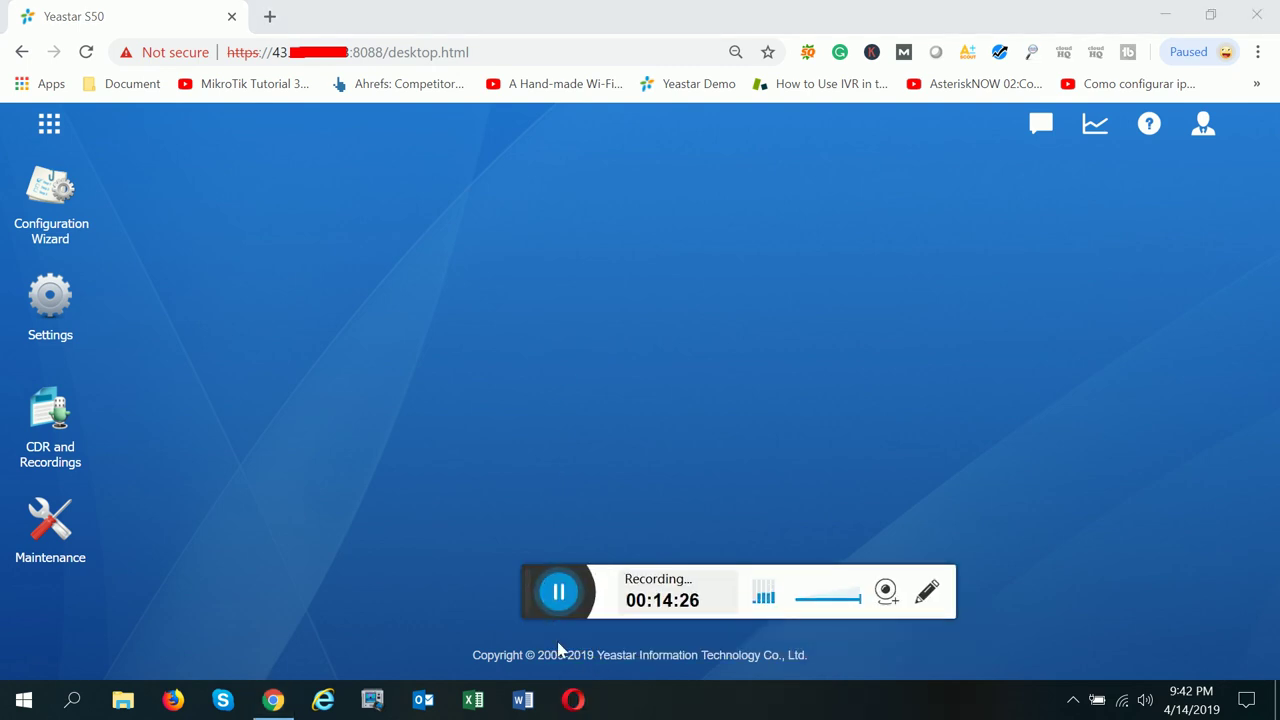
left_click_drag(539, 584, 541, 612)
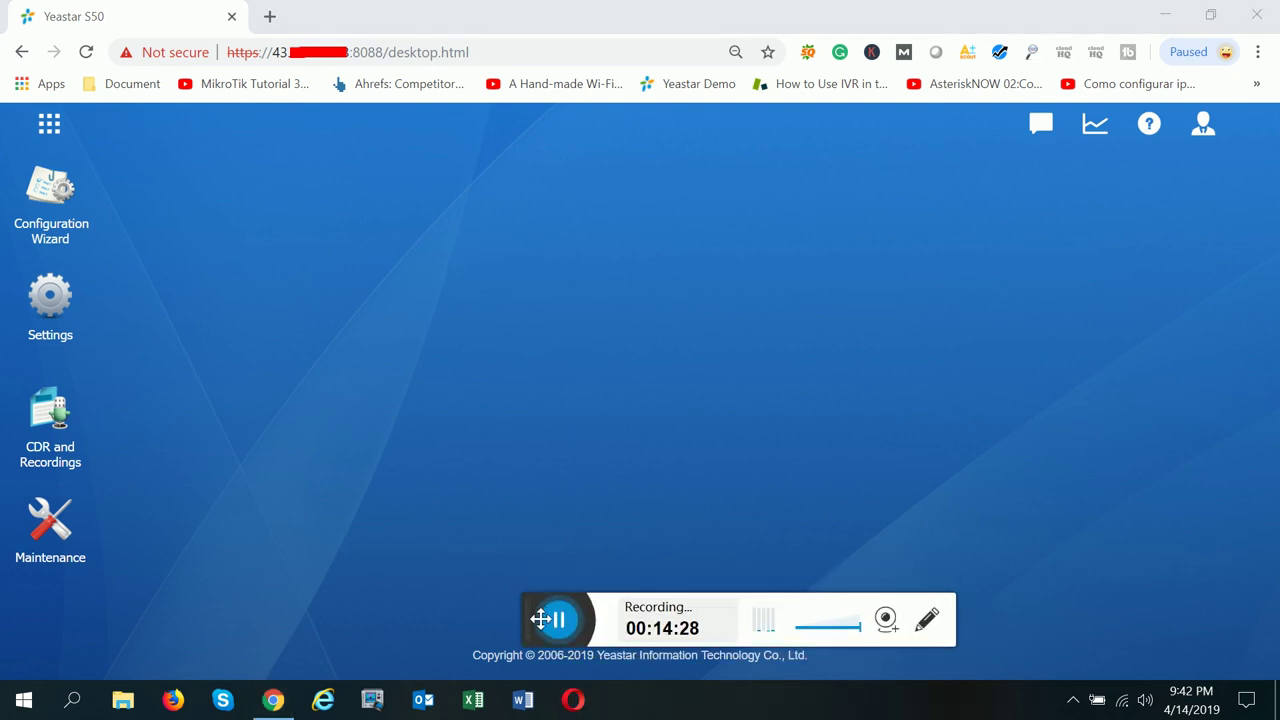